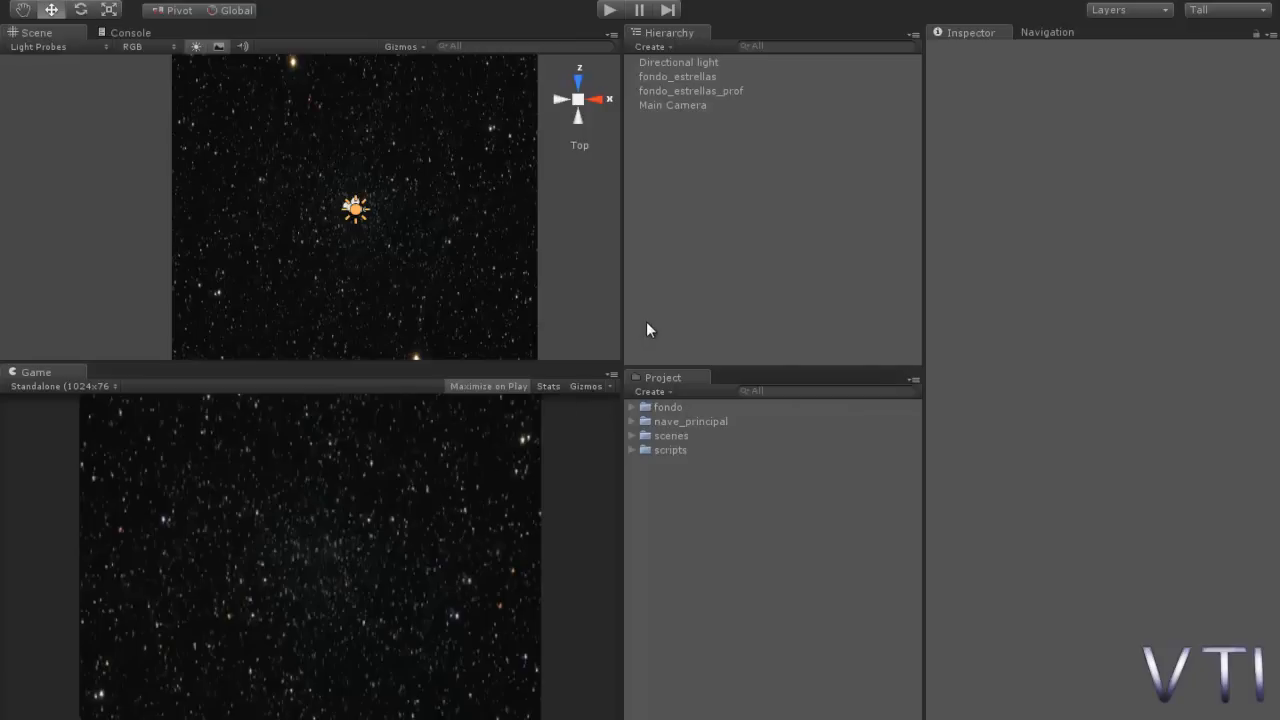
Examine the import settings of the nave model in the nave_principal folder, including its Scale Factor.
click(632, 421)
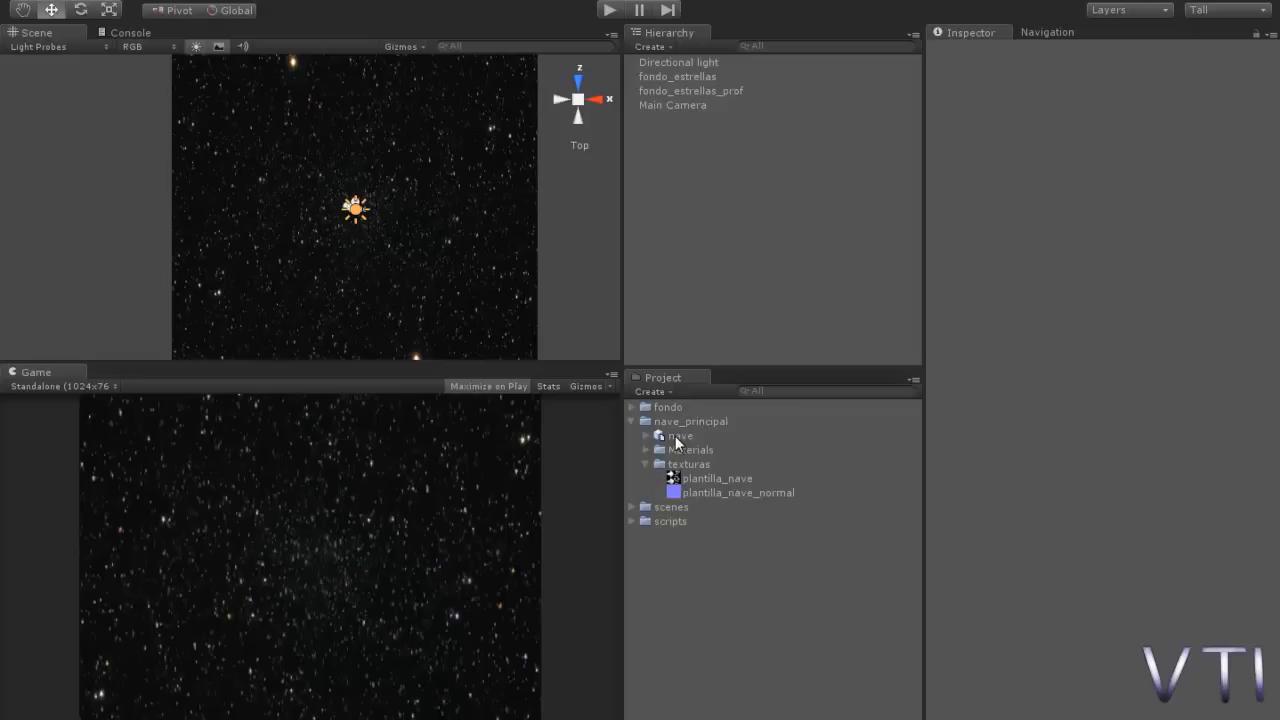
click(677, 438)
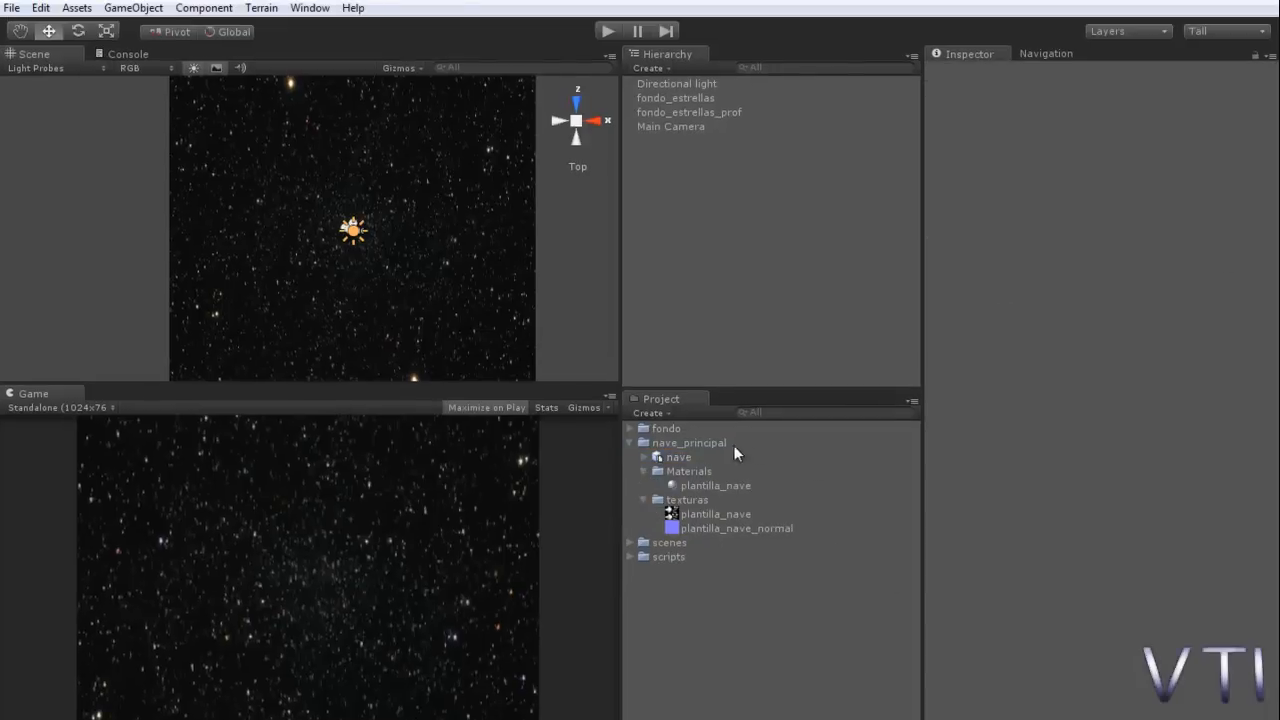
click(683, 458)
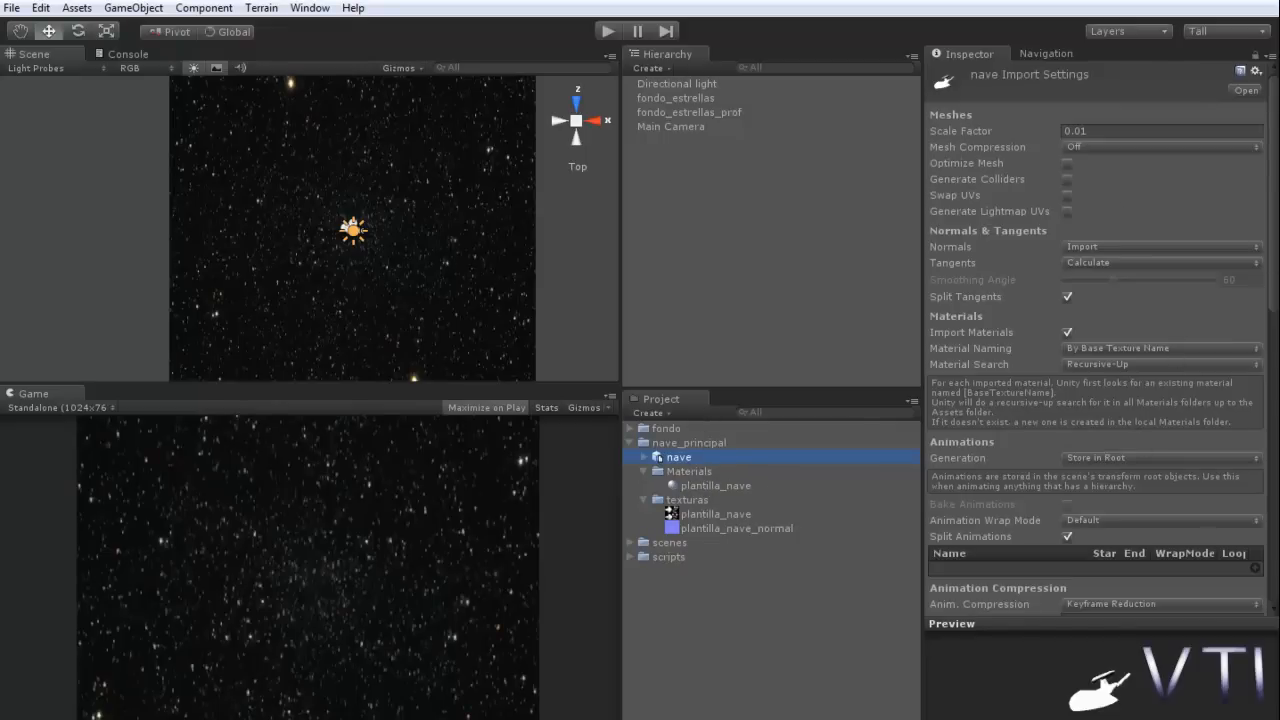
drag(1274, 252, 1274, 278)
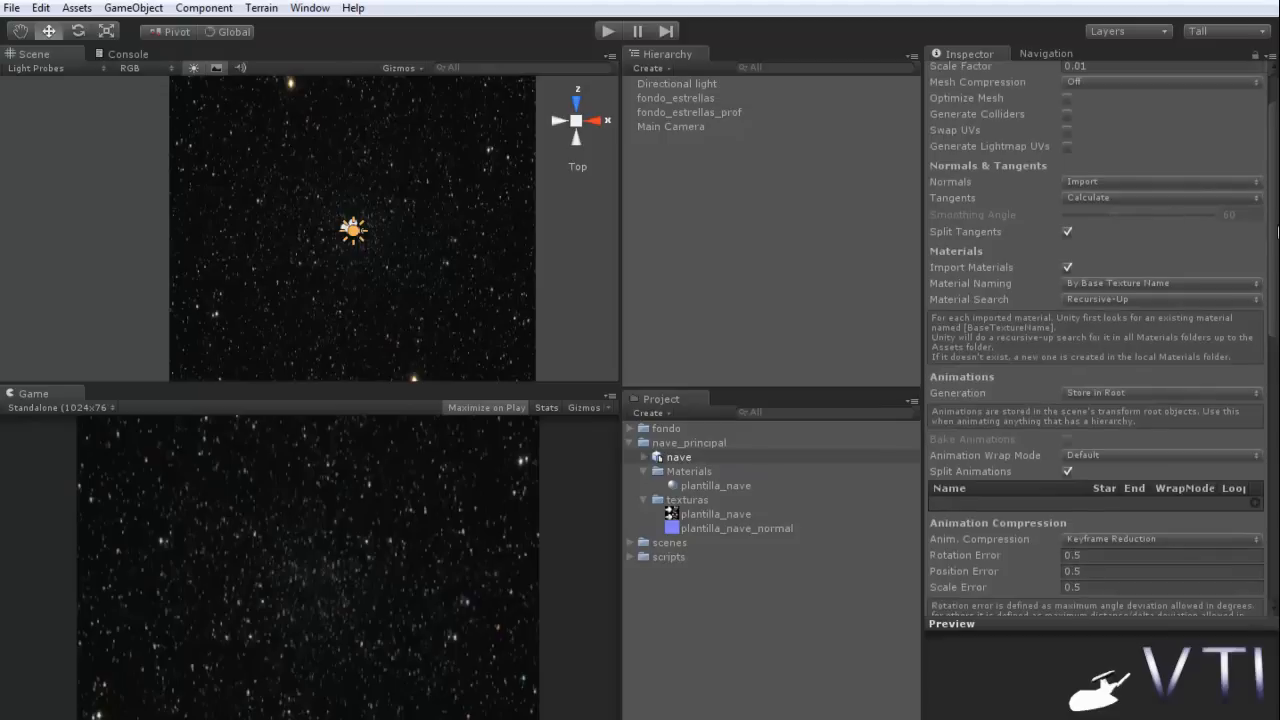
drag(1276, 225, 1276, 173)
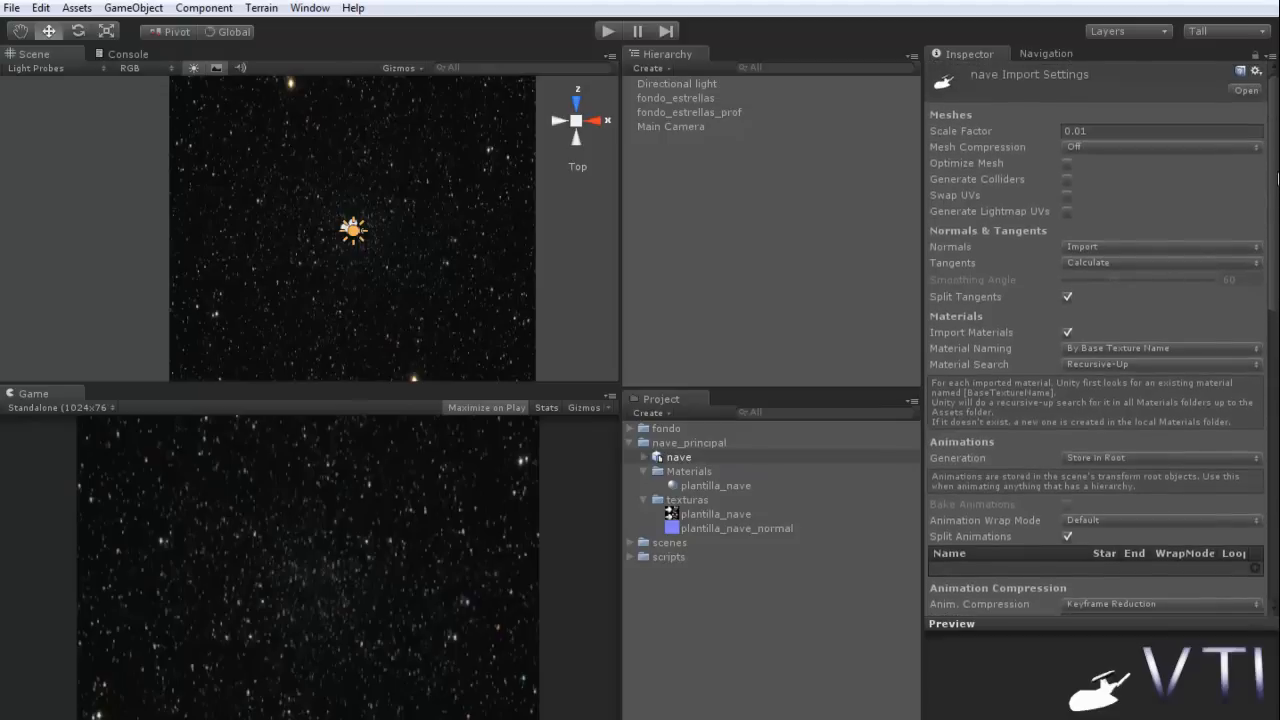
click(1100, 130)
Create an empty game object and name it Jugador.
click(153, 12)
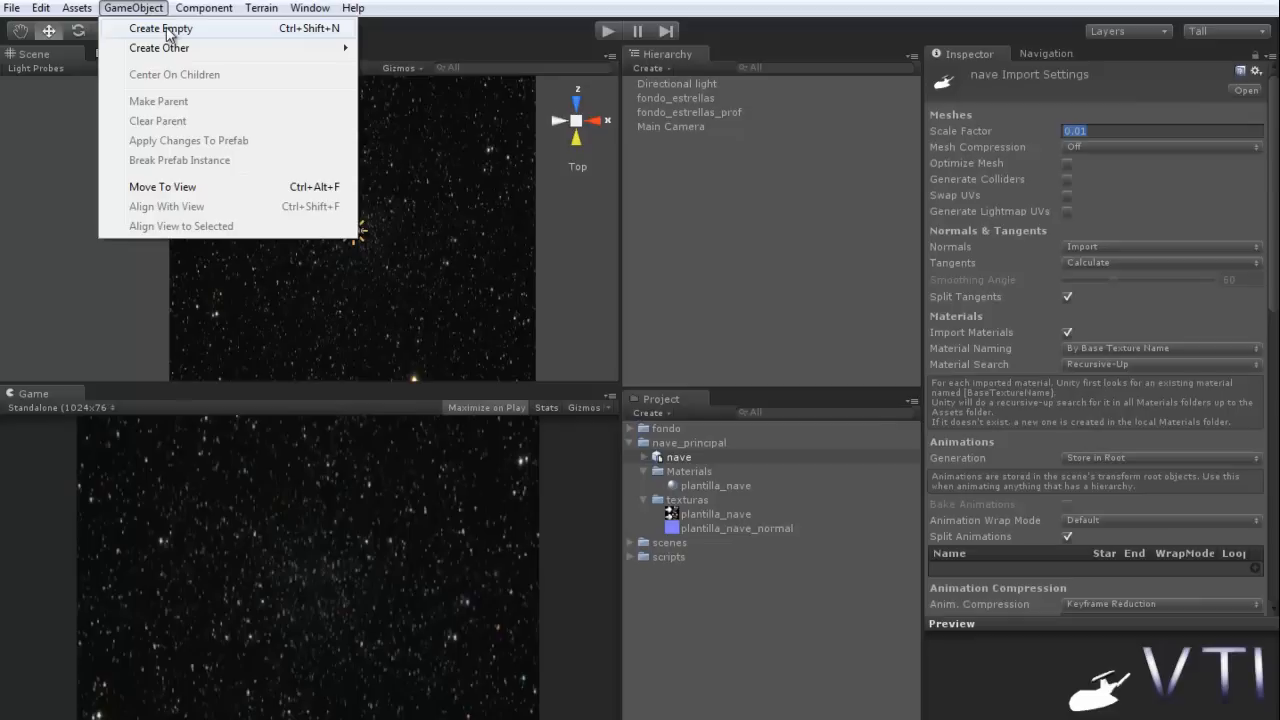
click(167, 31)
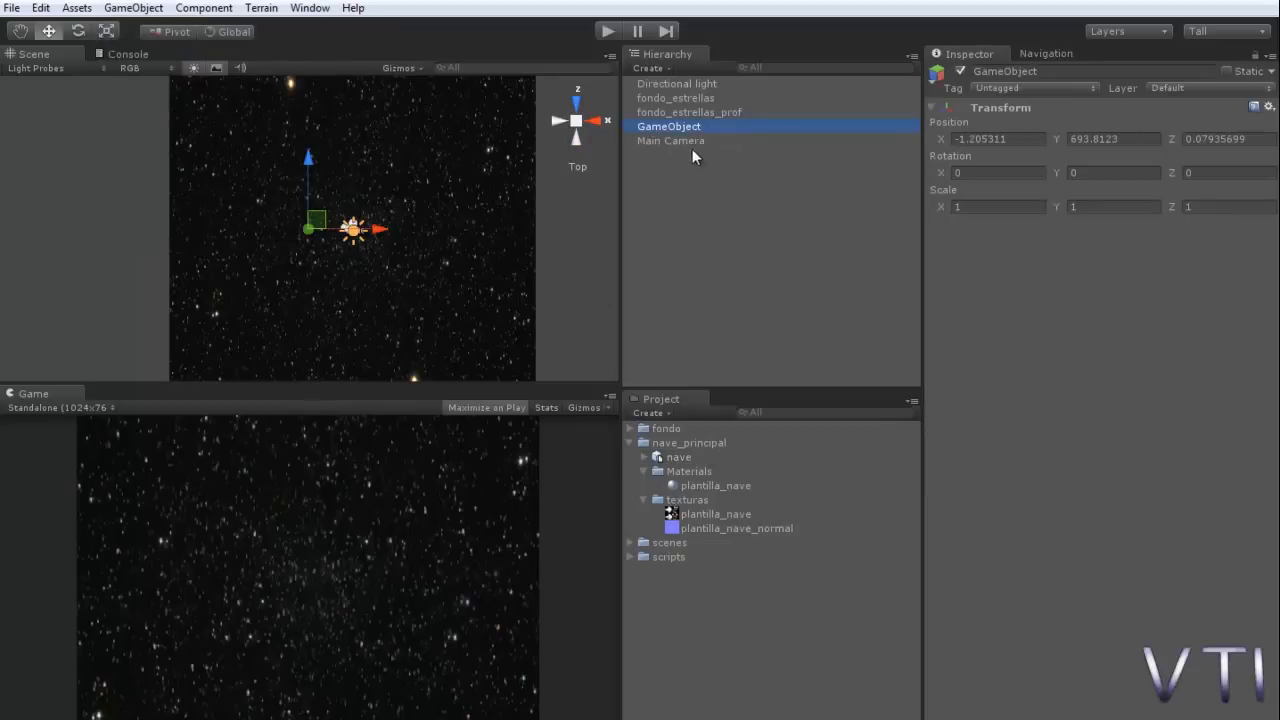
key(F2)
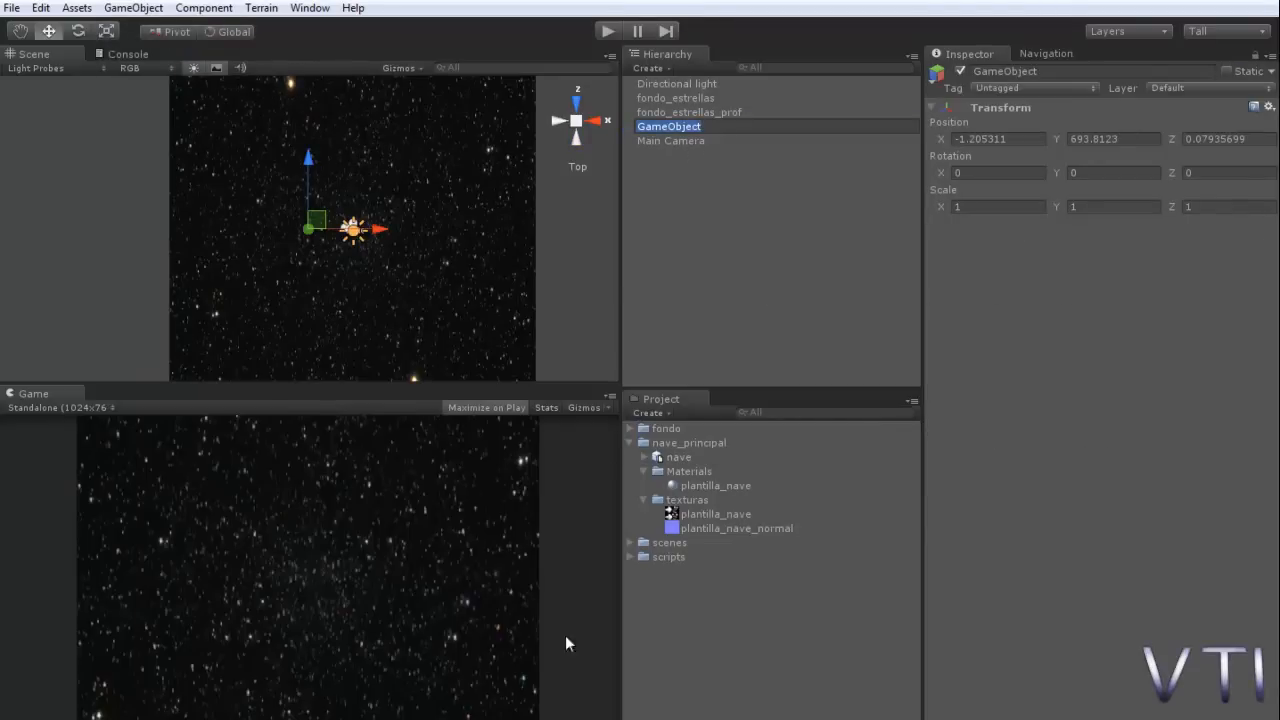
text(p)
key(BackSpace)
text(jugador)
key(Return)
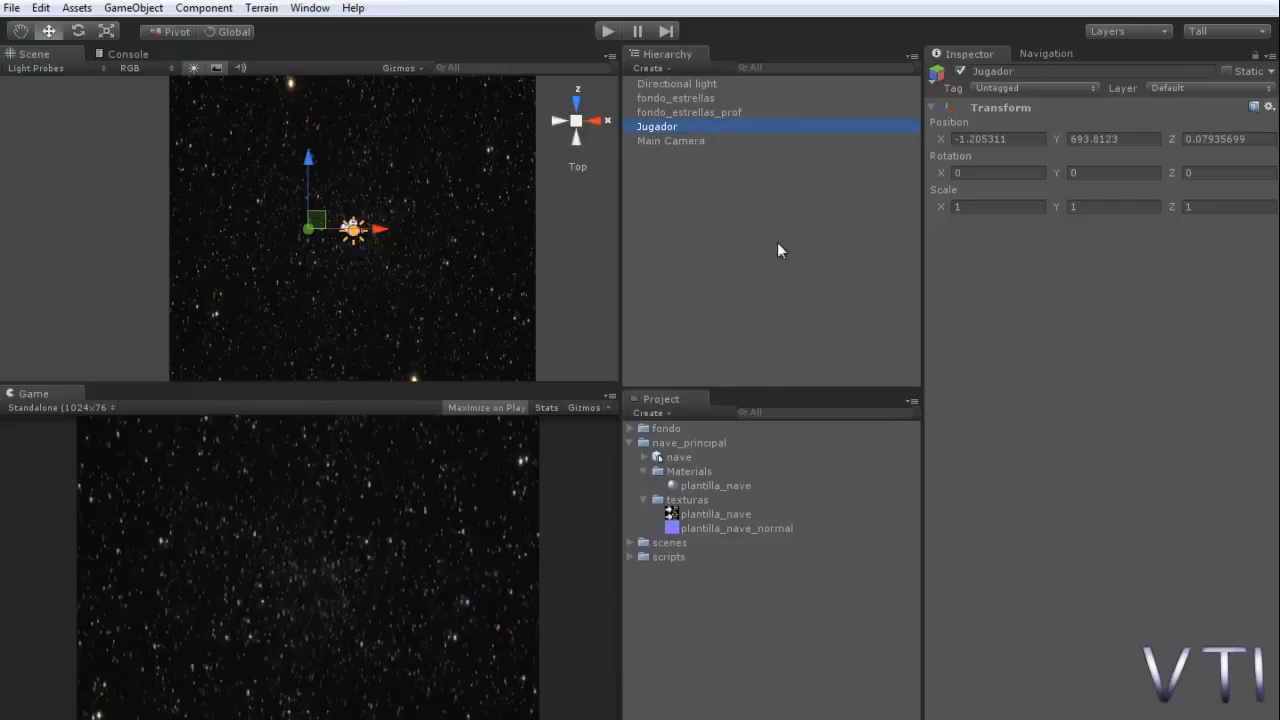
Add the nave model to the scene as a child of the Jugador object.
drag(689, 456, 678, 128)
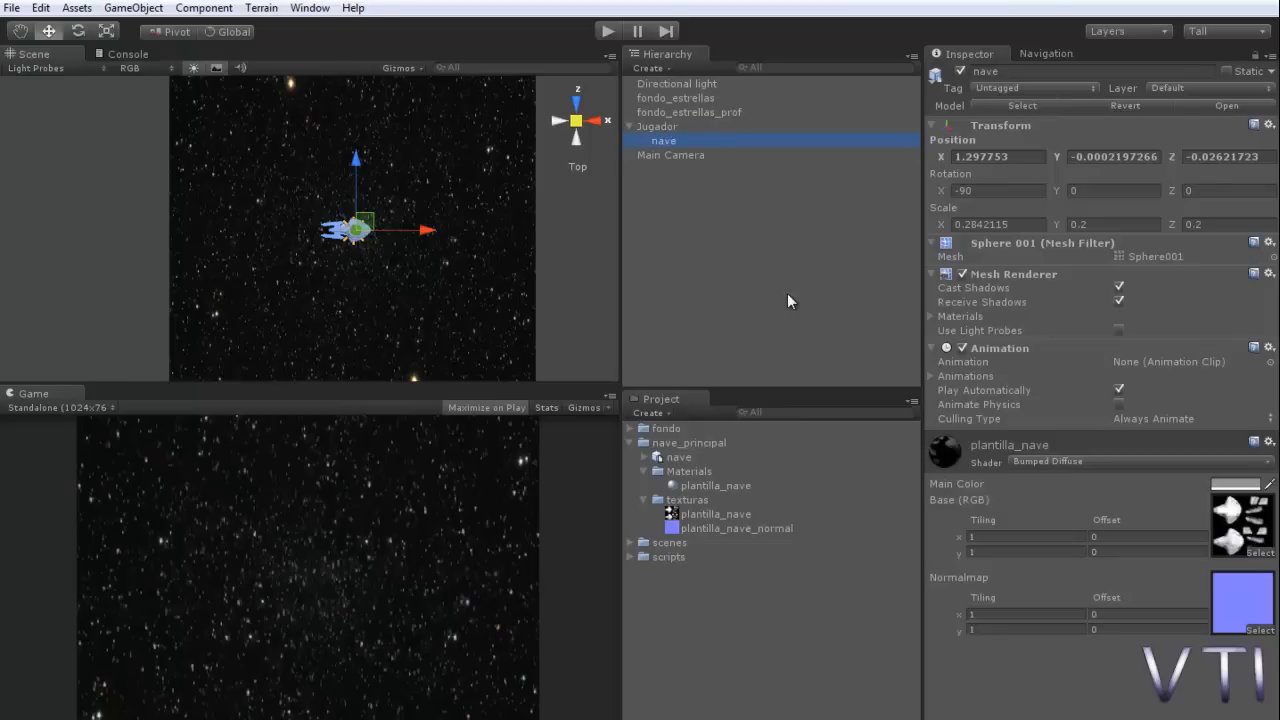
click(793, 127)
click(965, 151)
click(893, 145)
Set the Jugador object's position to 0, 0, 0.
click(668, 128)
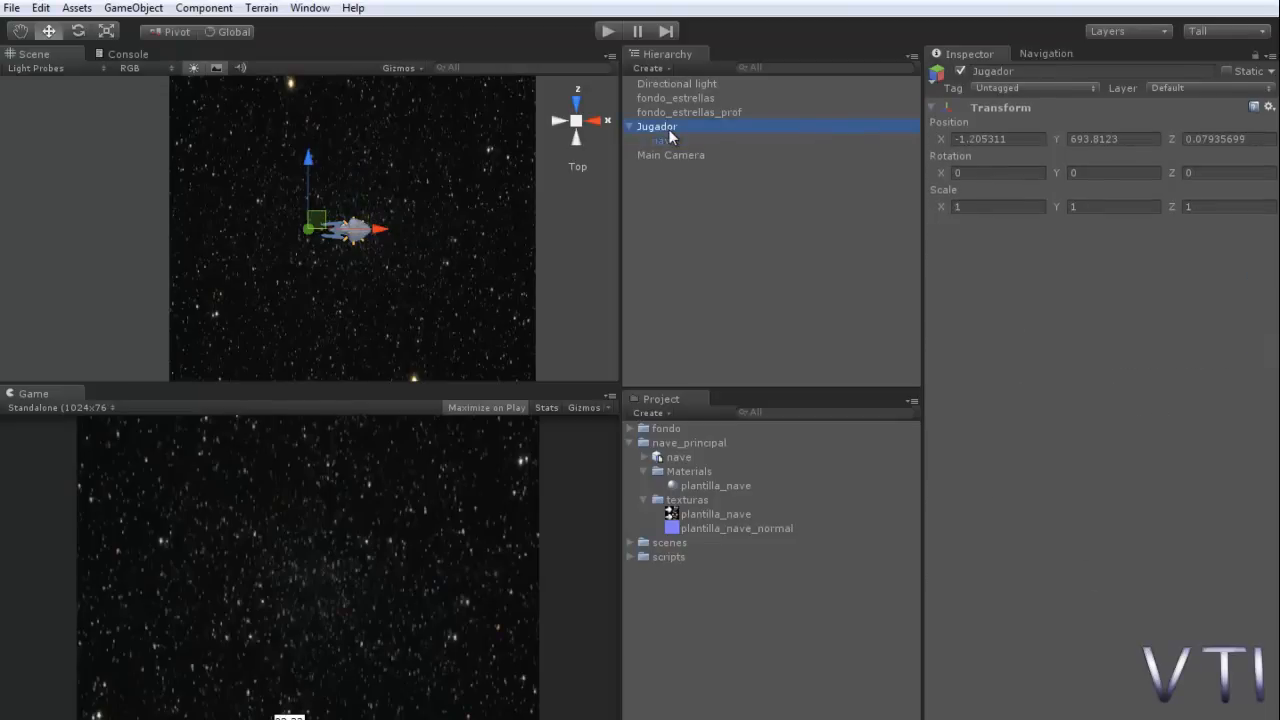
click(1032, 140)
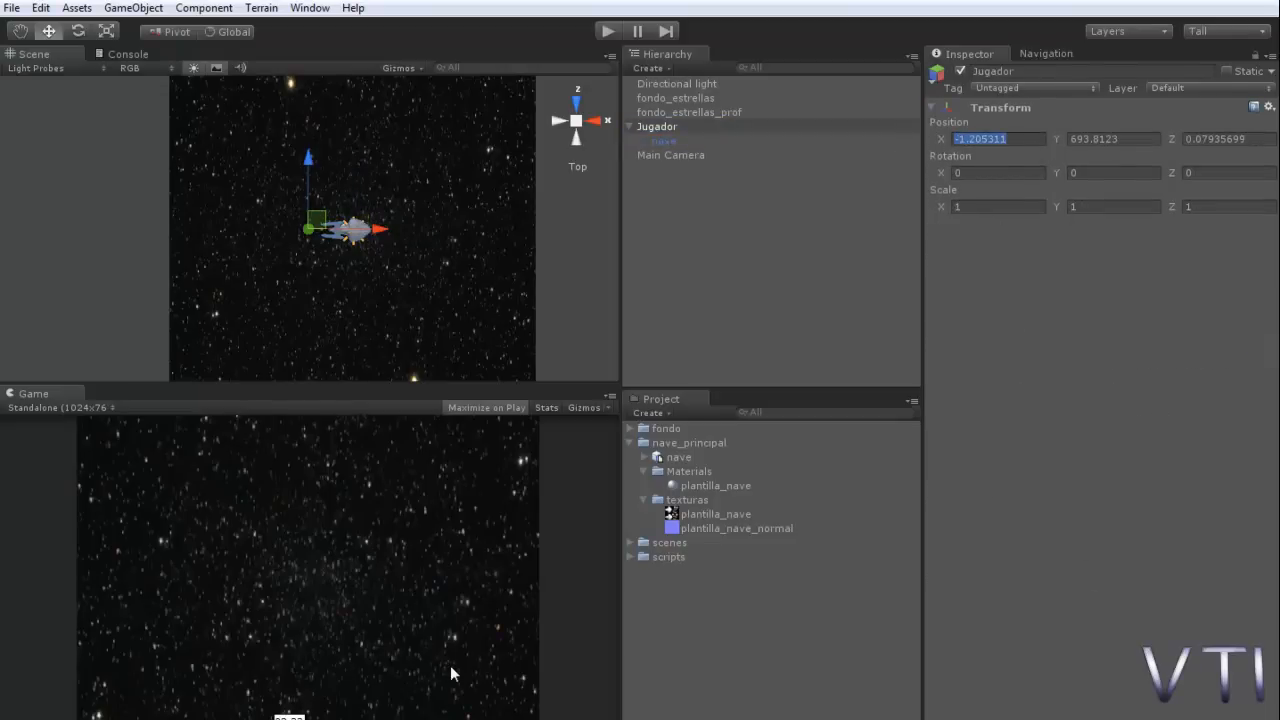
text(0)
key(Tab)
text(0)
key(Tab)
text(0)
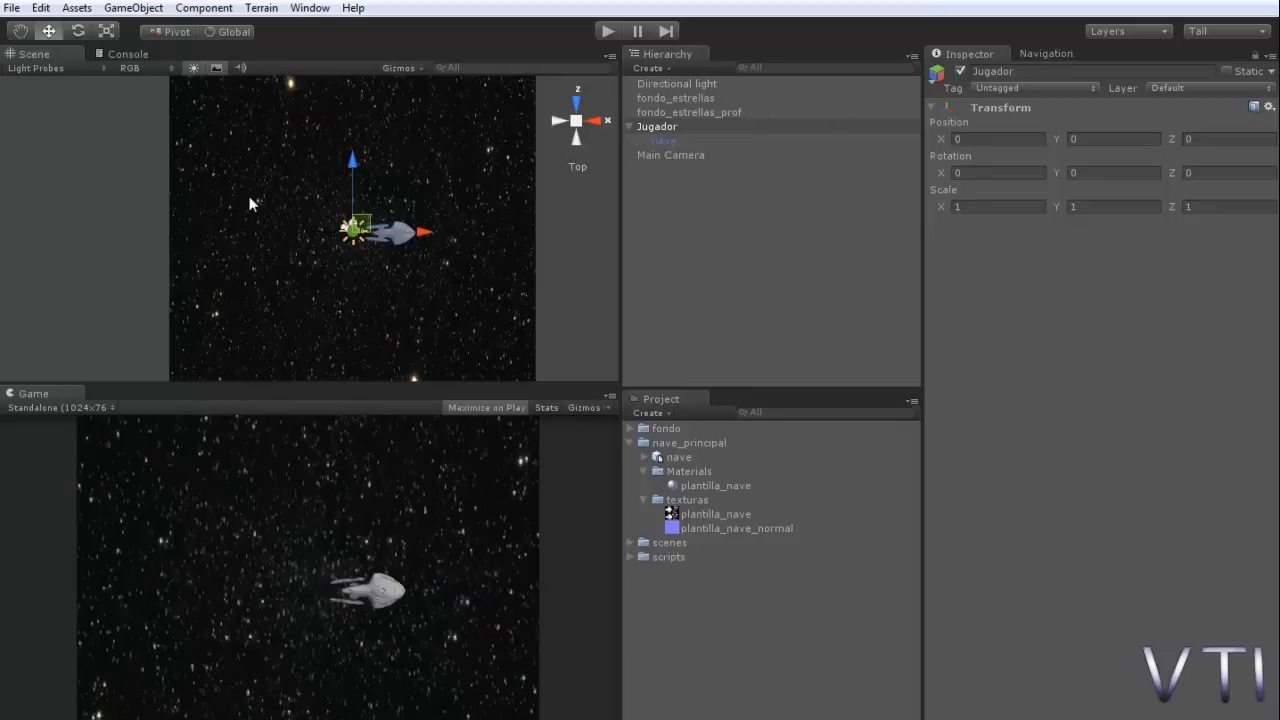
Set Jugador's Y rotation to -90 and move it along the Z axis to about -3.2.
click(78, 31)
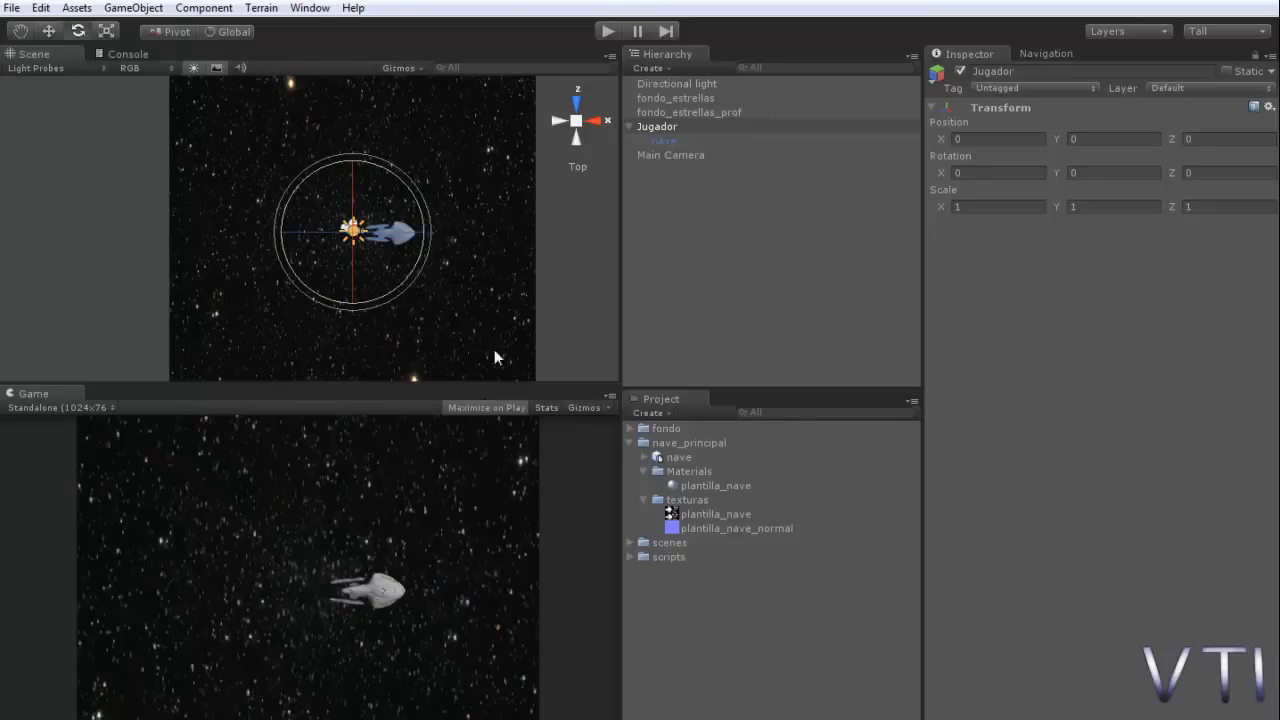
drag(422, 228, 396, 171)
click(1110, 172)
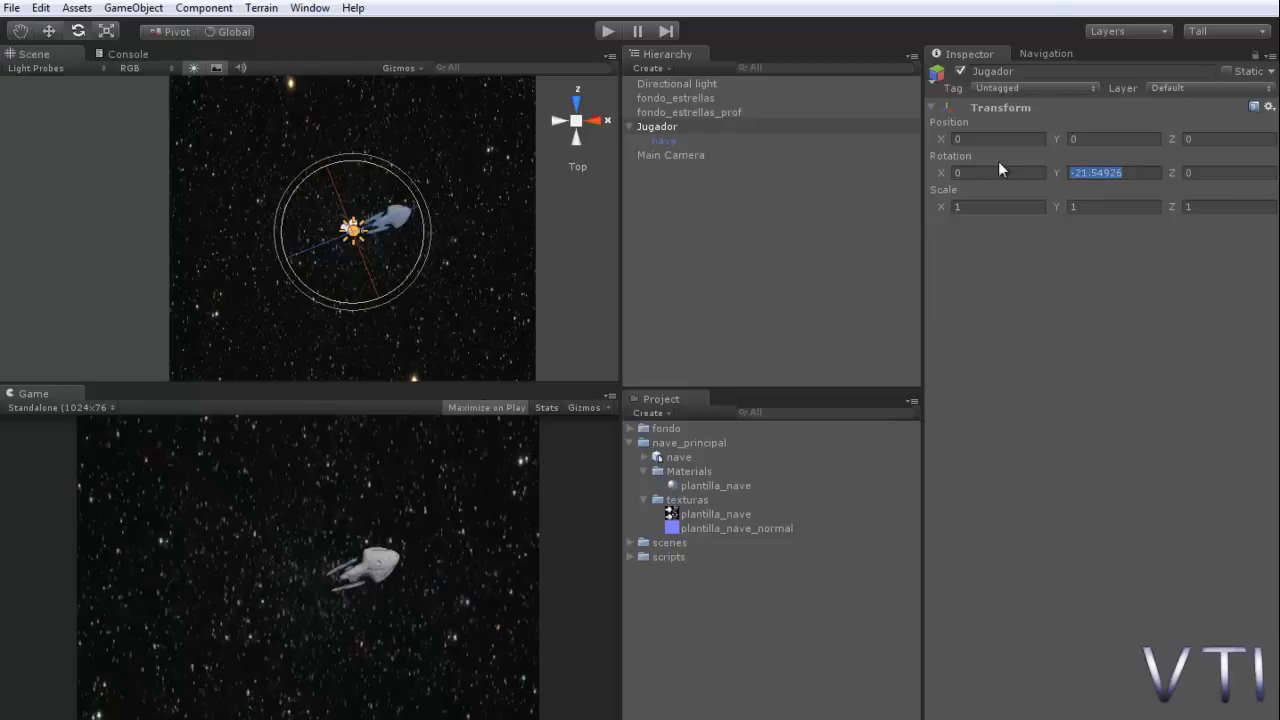
text(-90)
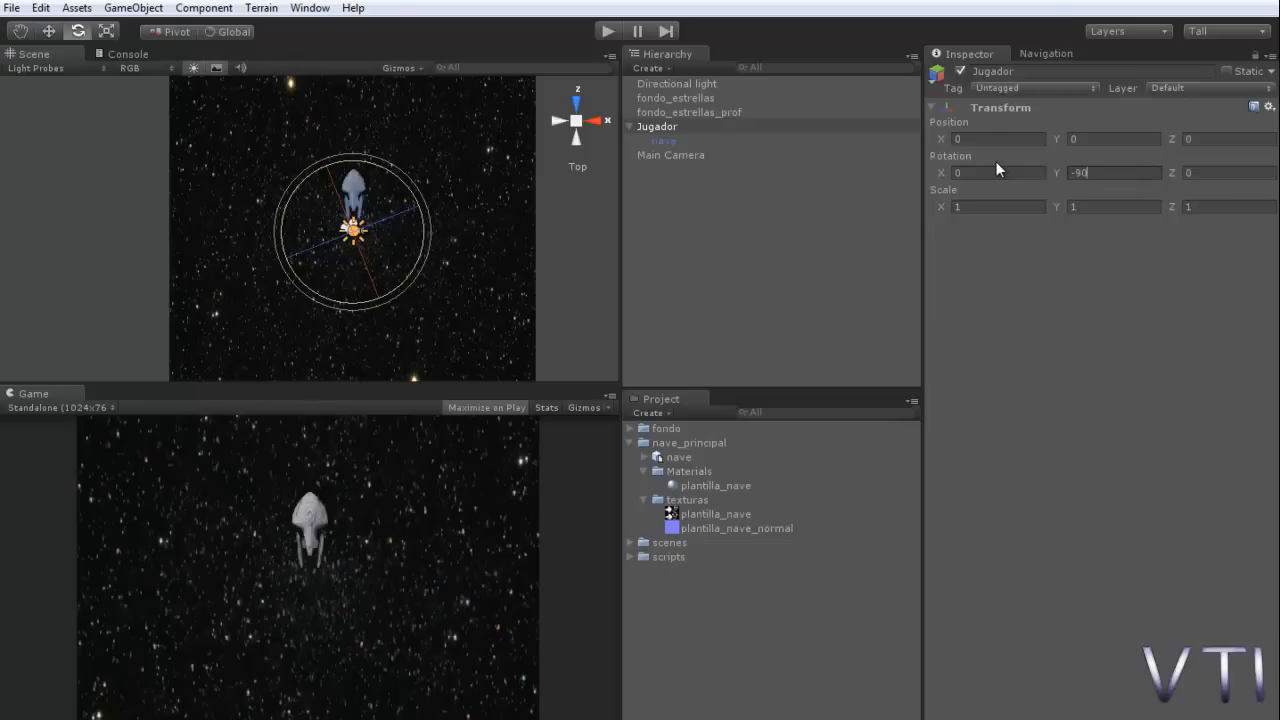
click(48, 31)
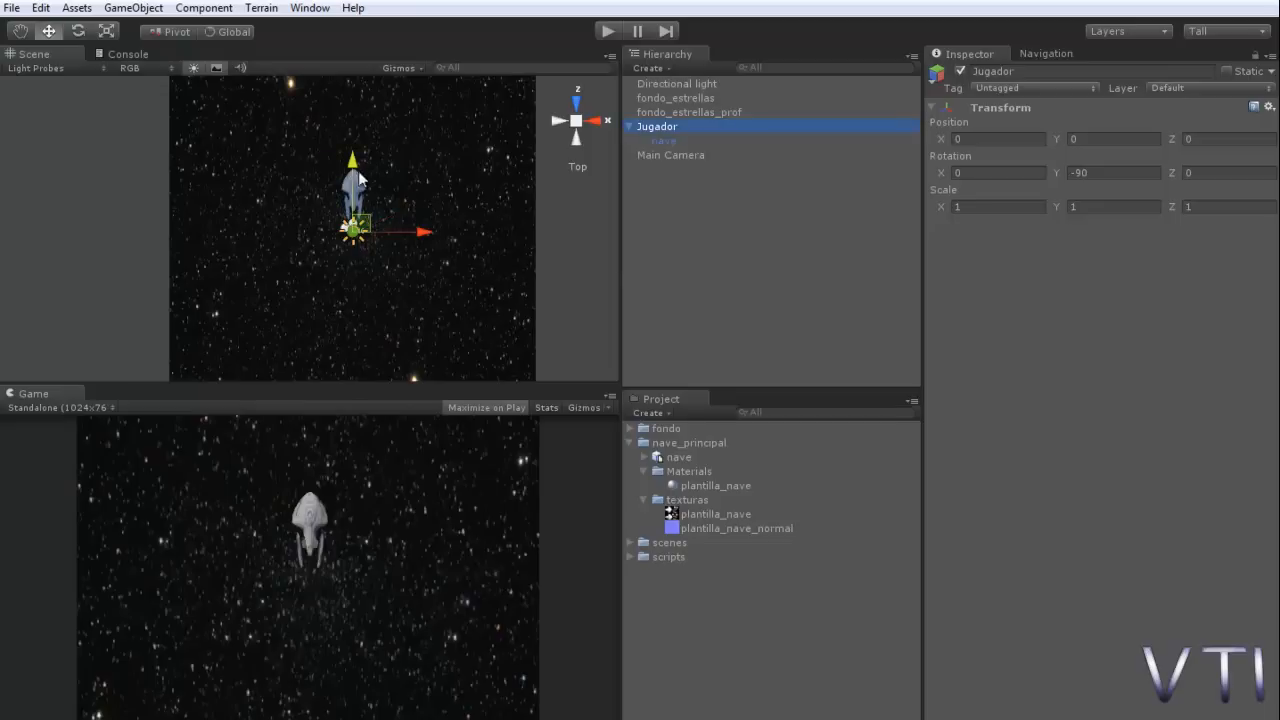
drag(354, 166, 352, 291)
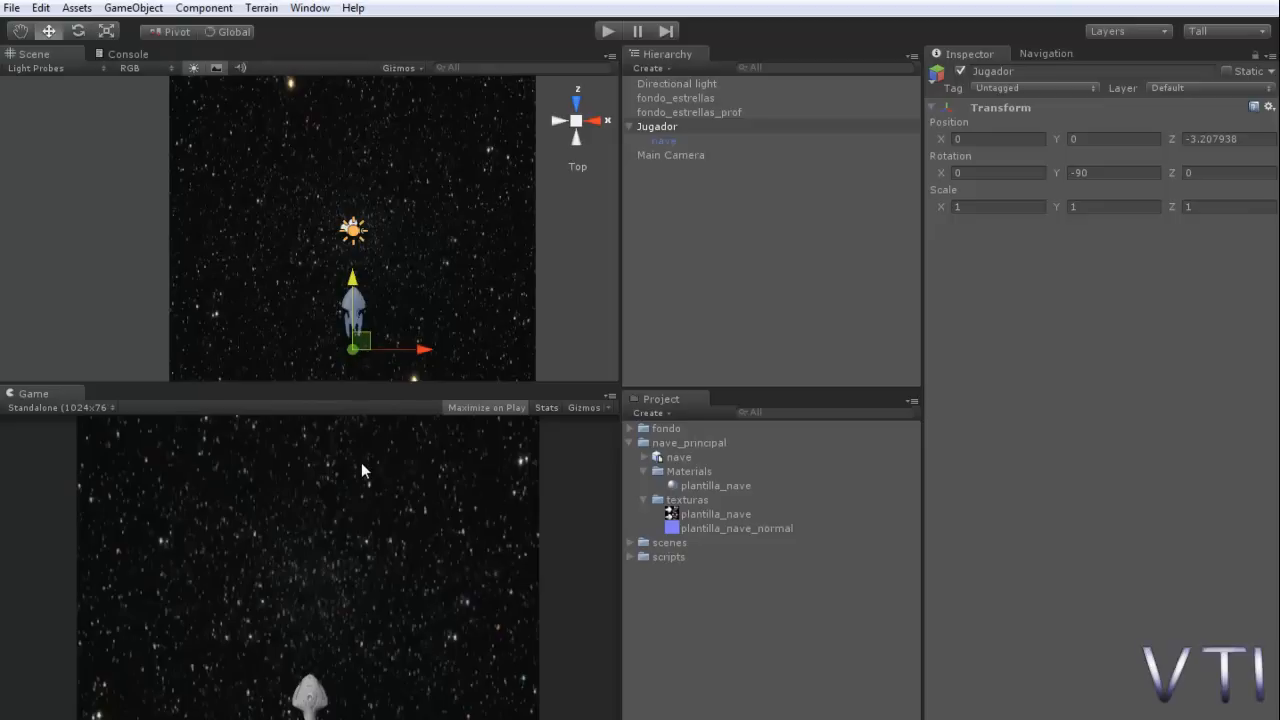
Review the aspect ratio and resolution options of the Game view without changing the selection.
click(111, 409)
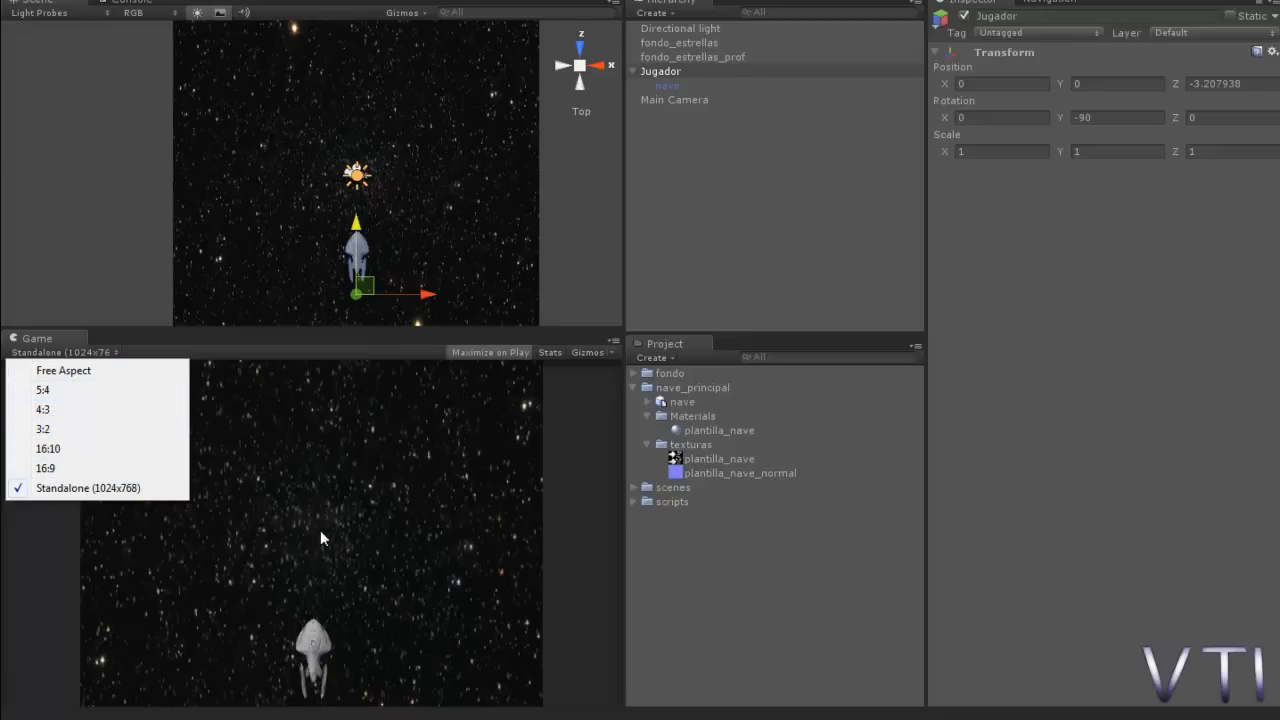
click(412, 396)
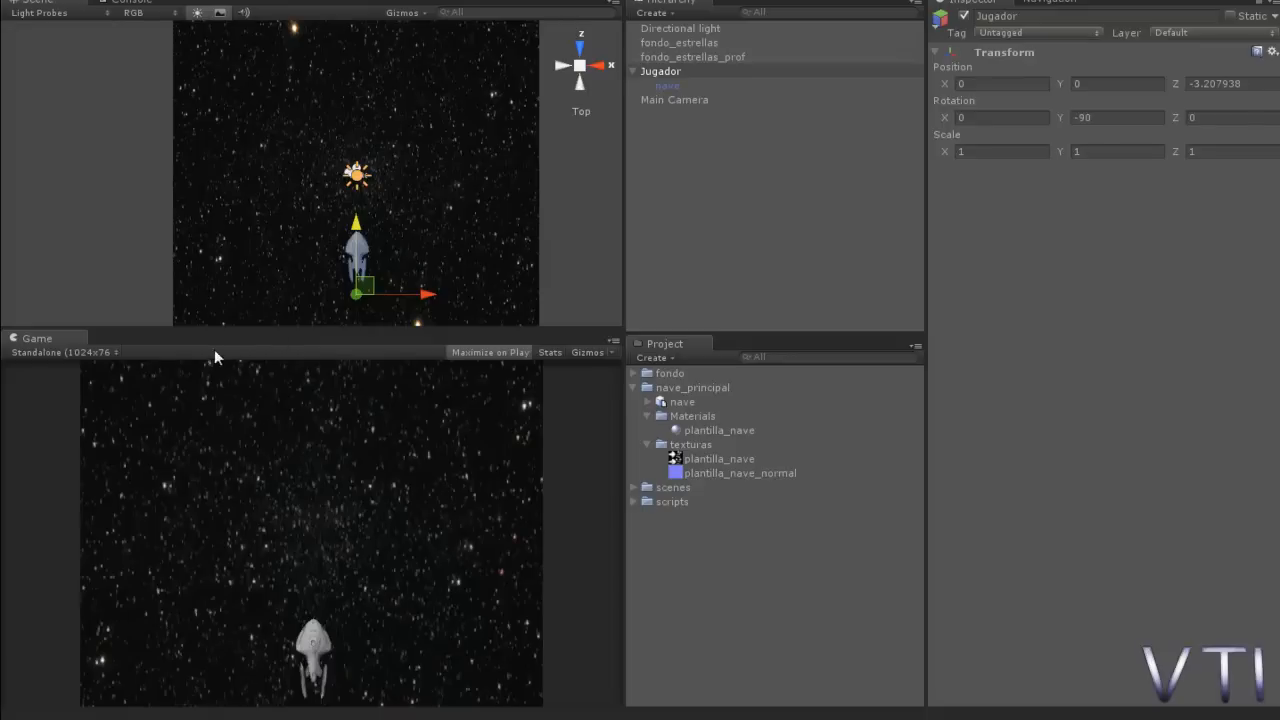
click(117, 352)
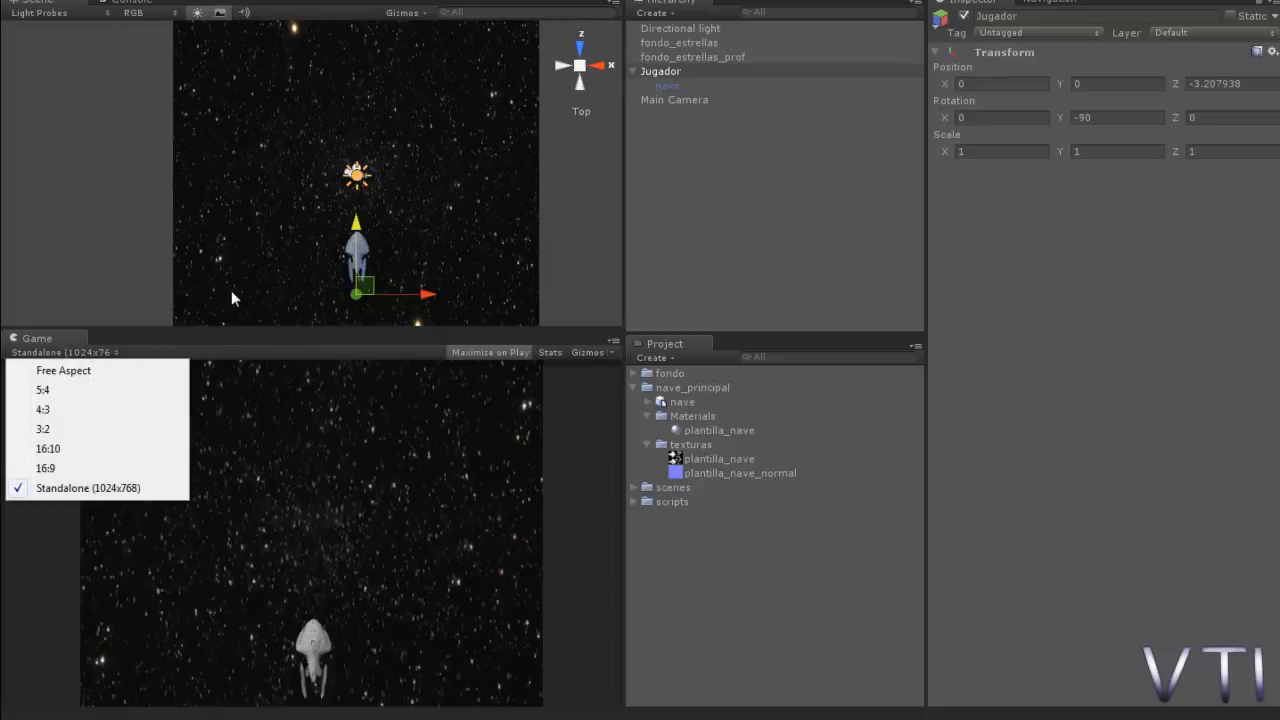
click(575, 105)
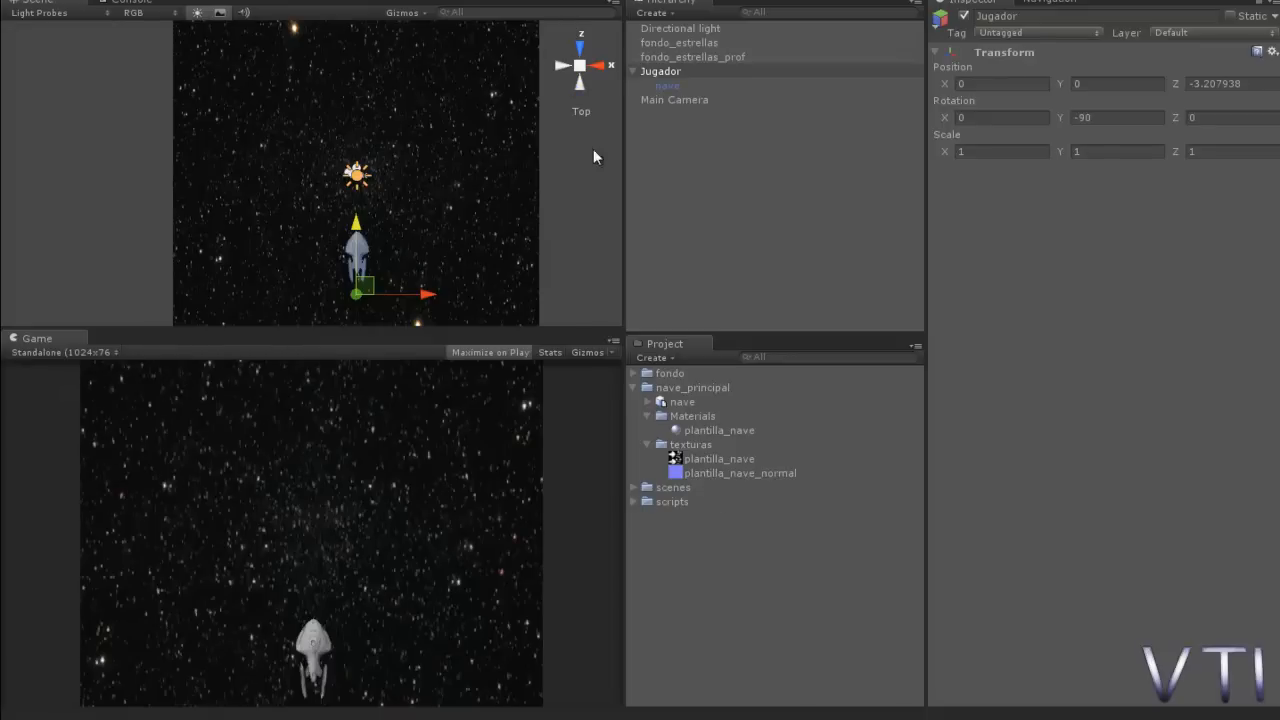
Inspect the plantilla_nave material and the nave model's settings down to its shader and textures.
click(730, 430)
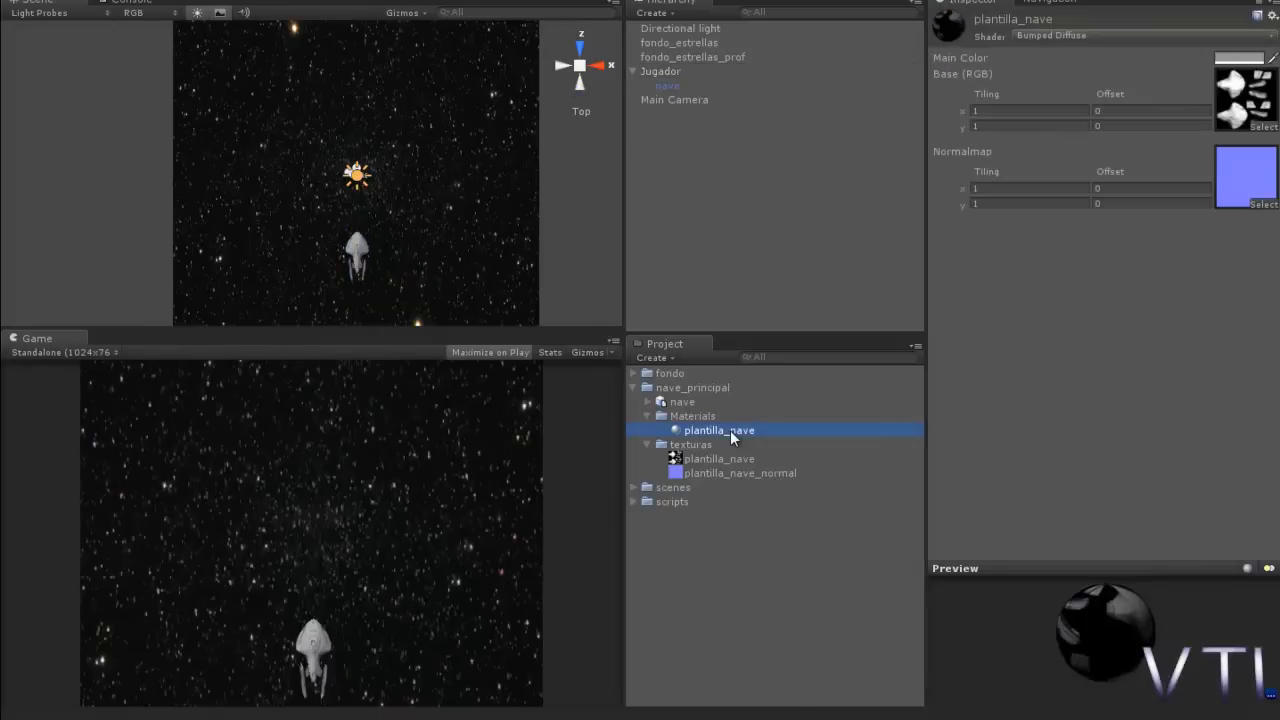
click(681, 402)
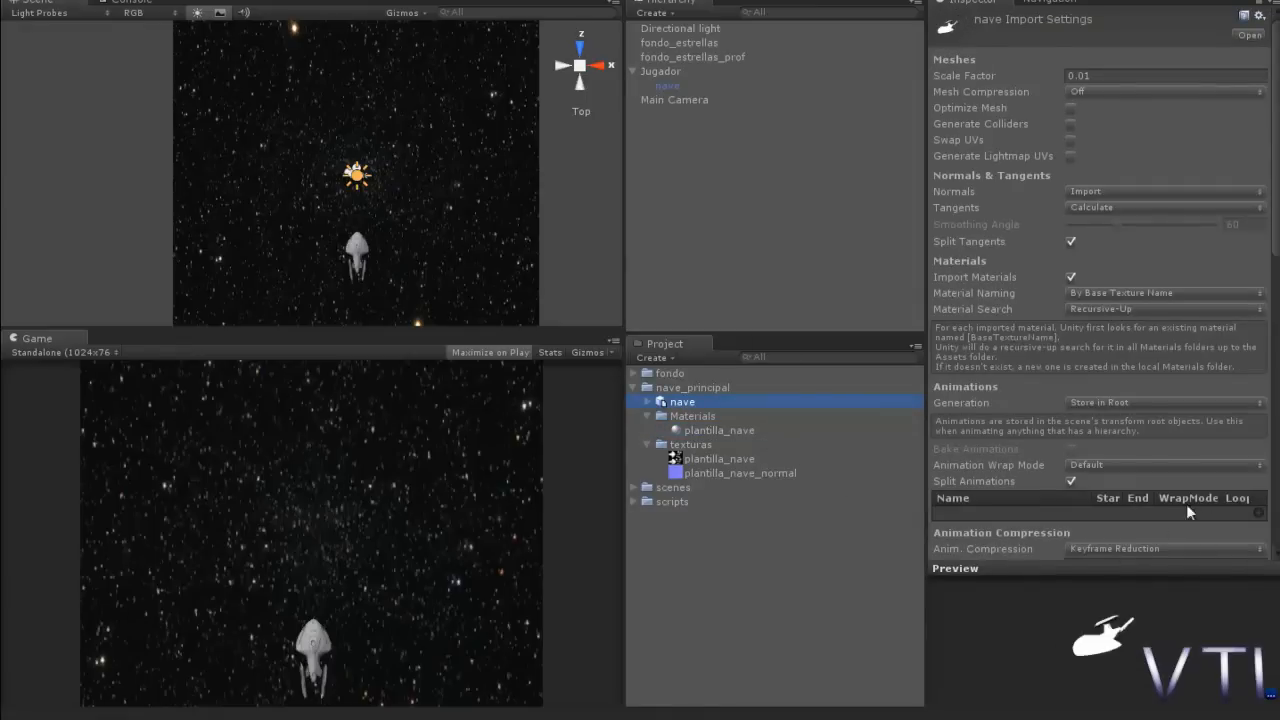
drag(1276, 240, 1276, 434)
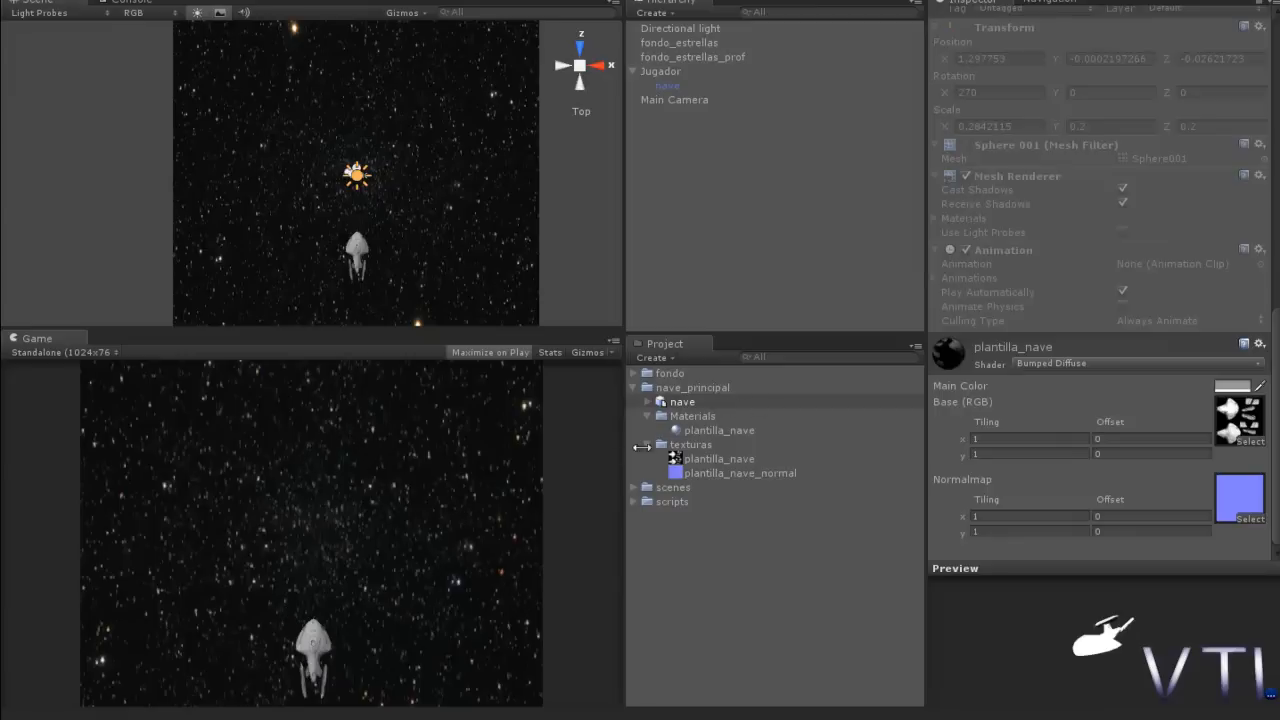
Create a project folder named jugador and place it at the top level, outside nave_principal.
click(693, 388)
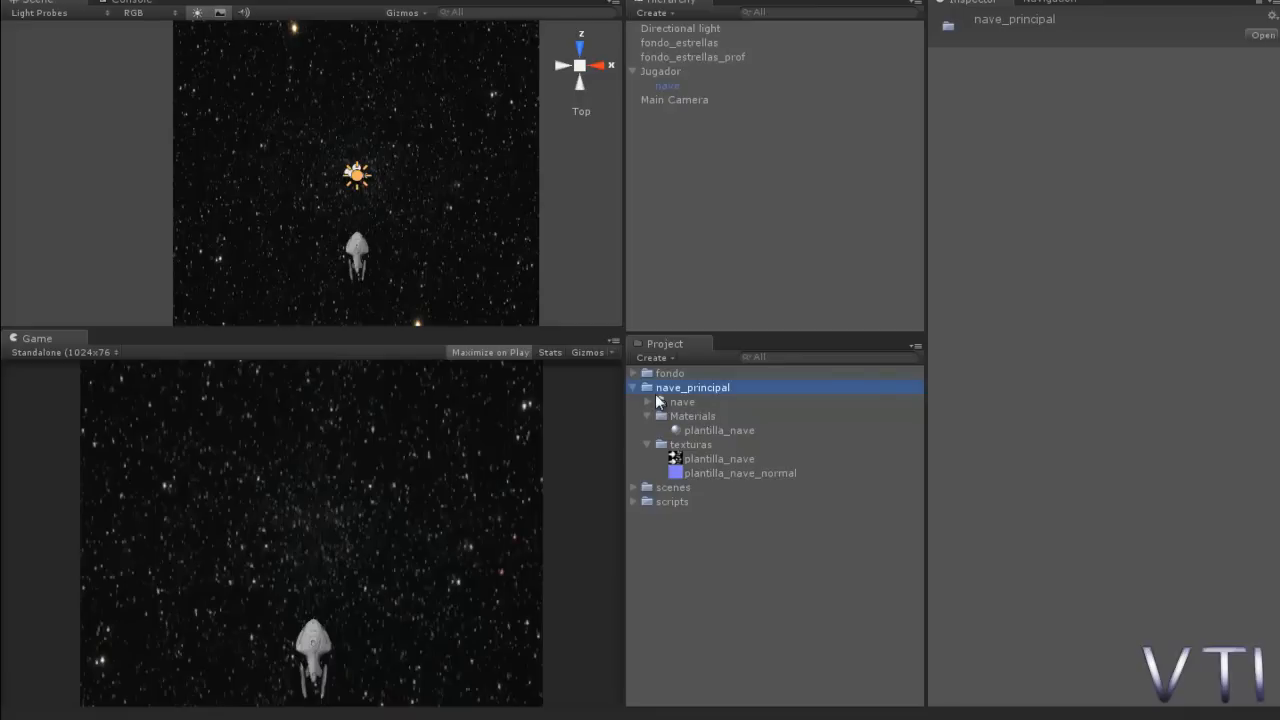
click(652, 357)
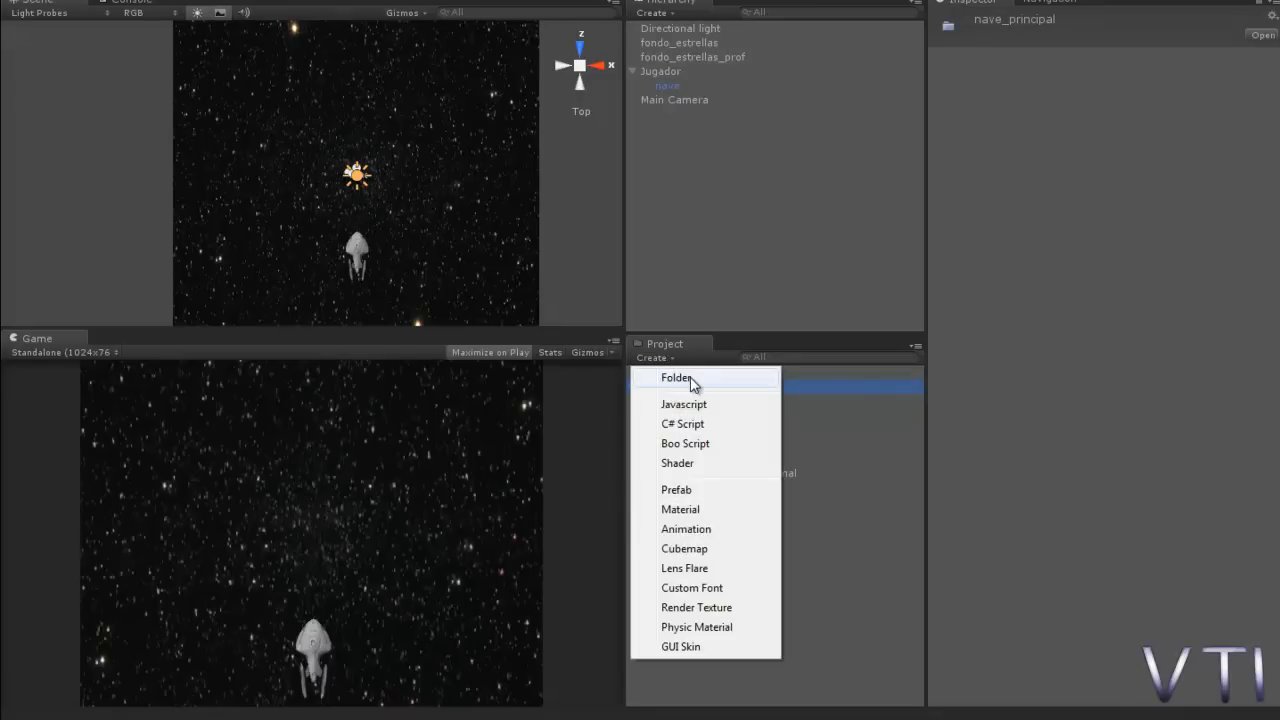
click(677, 378)
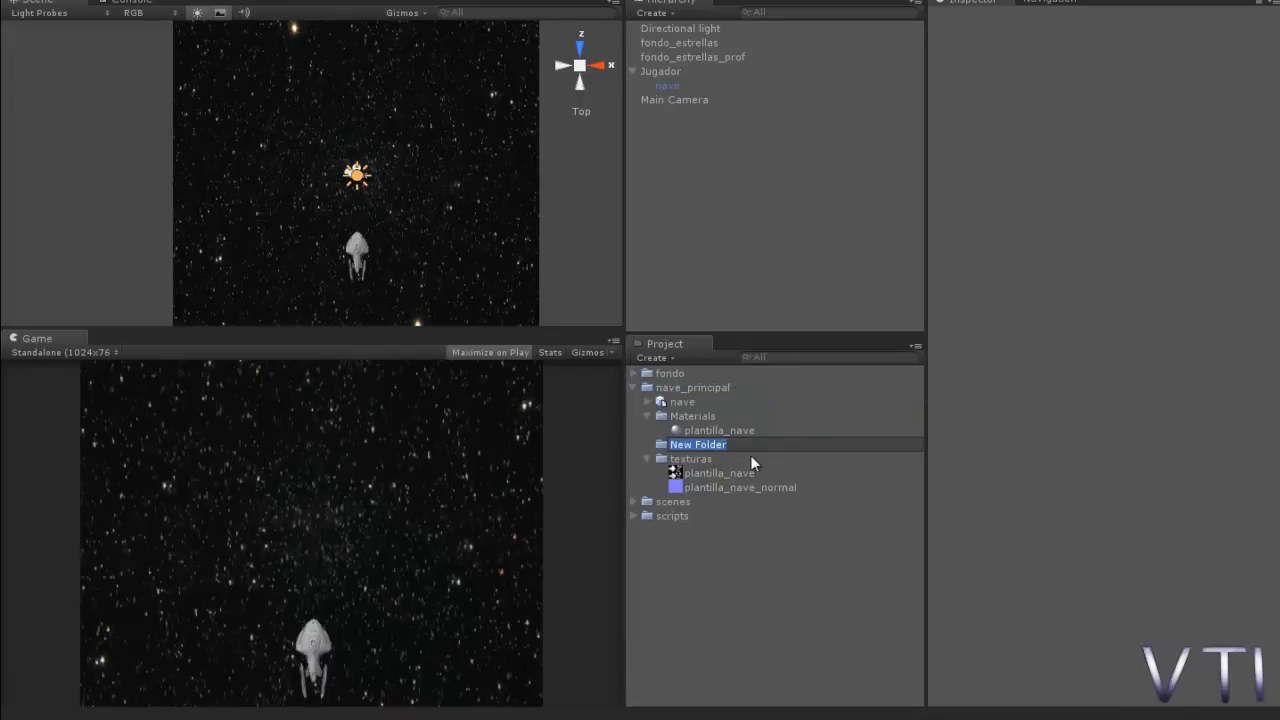
text(jugador)
key(Return)
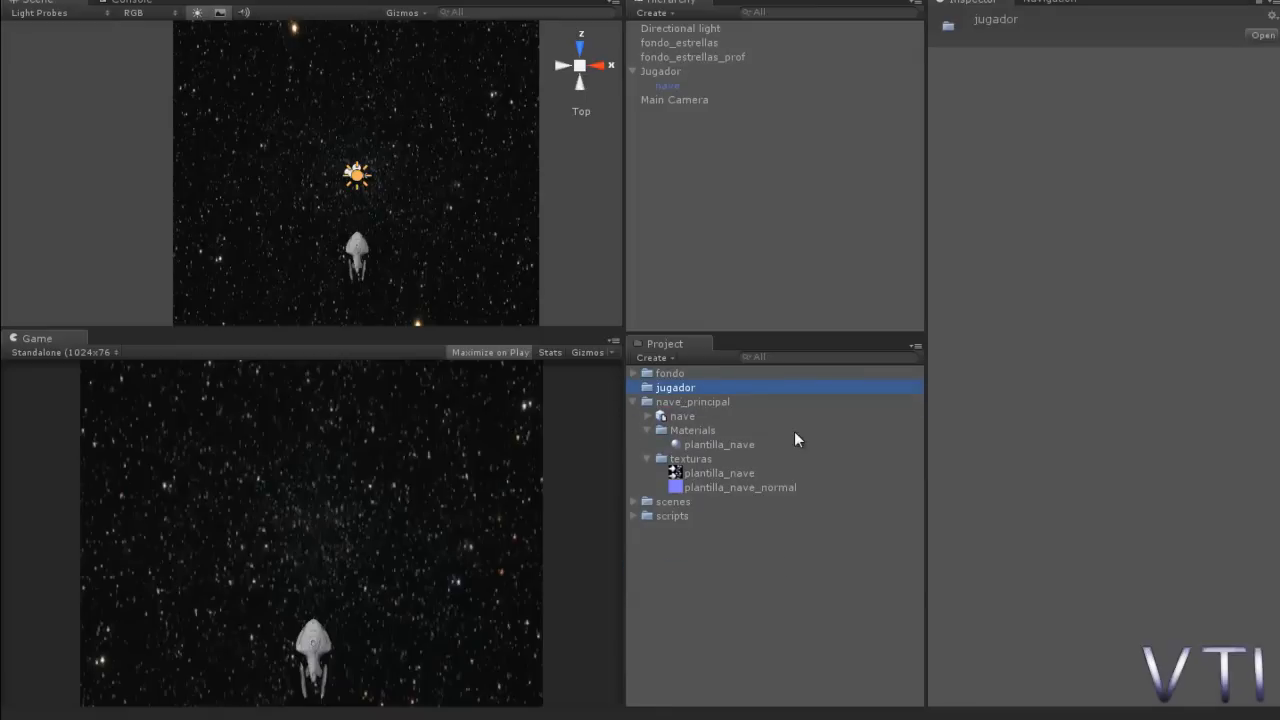
Create a prefab named jugador inside the jugador folder.
click(710, 387)
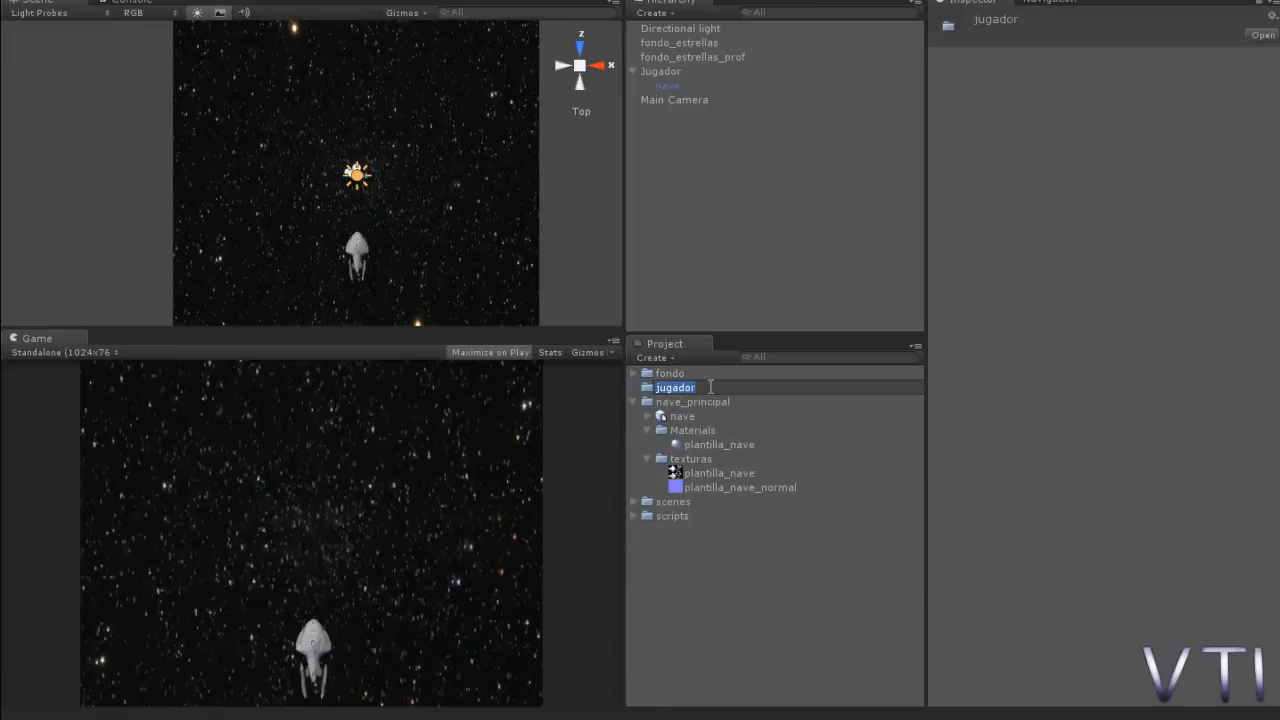
click(648, 393)
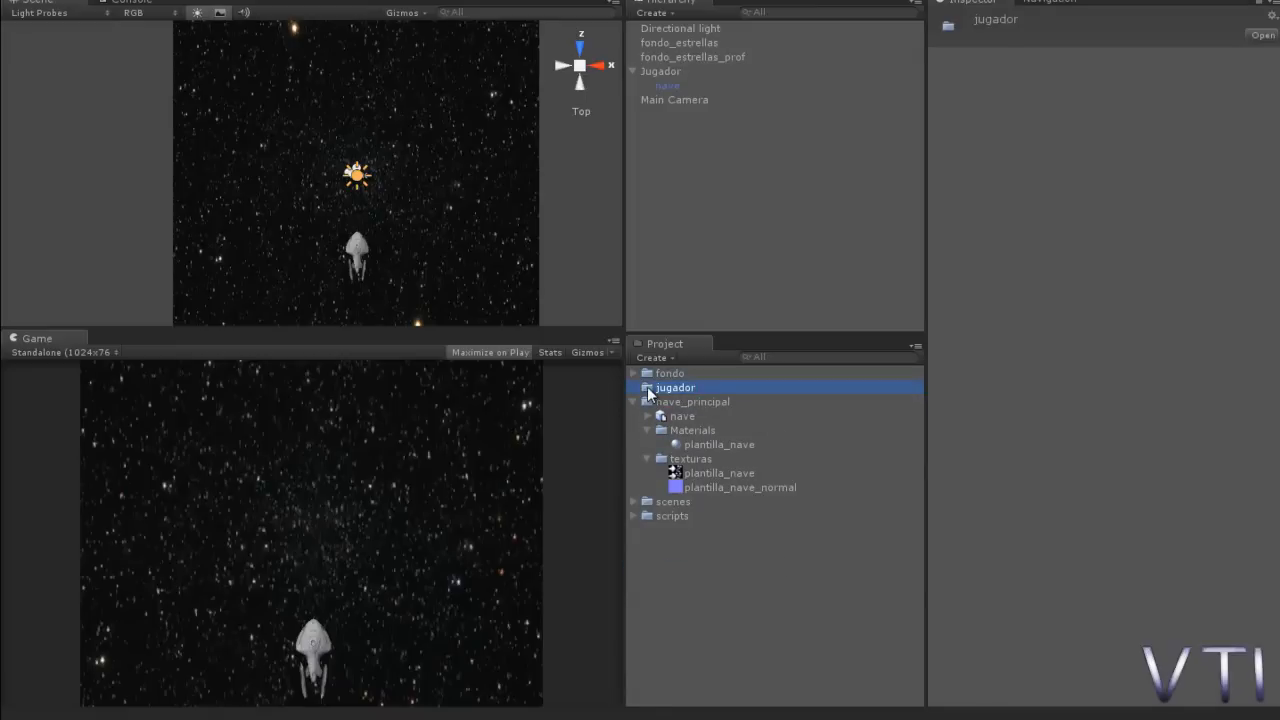
right_click(648, 393)
mouse_move(718, 400)
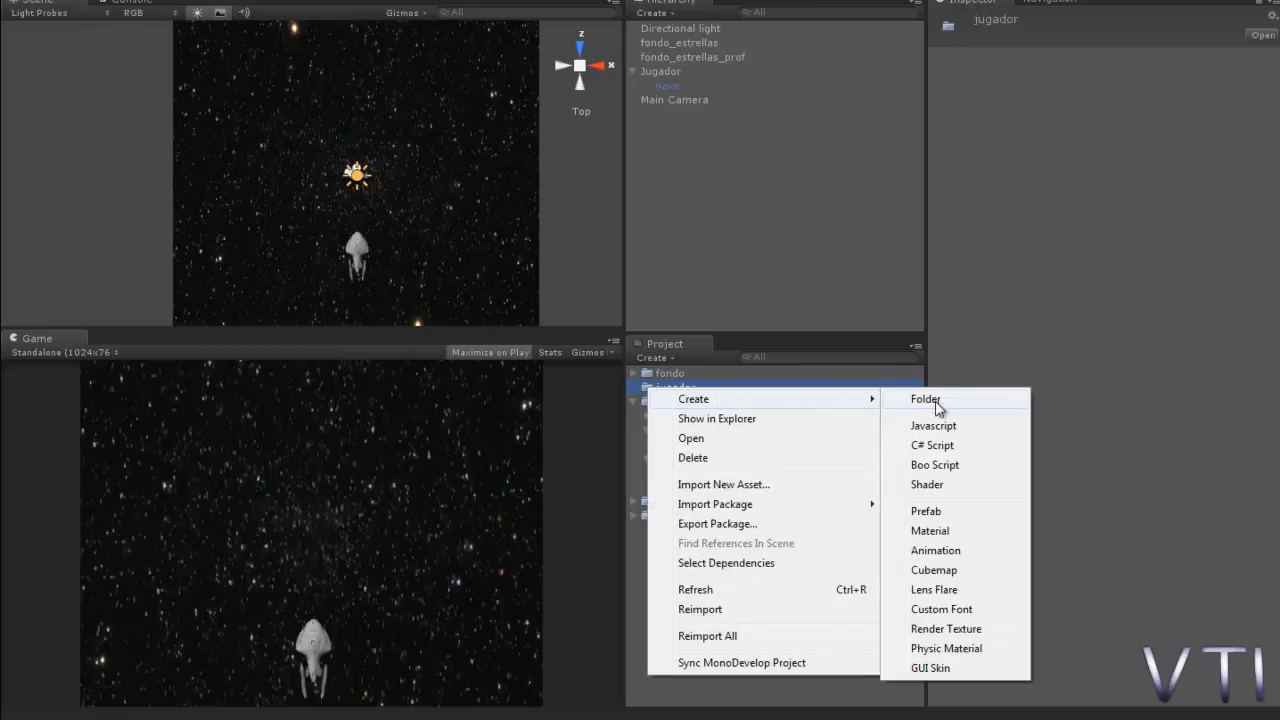
click(930, 511)
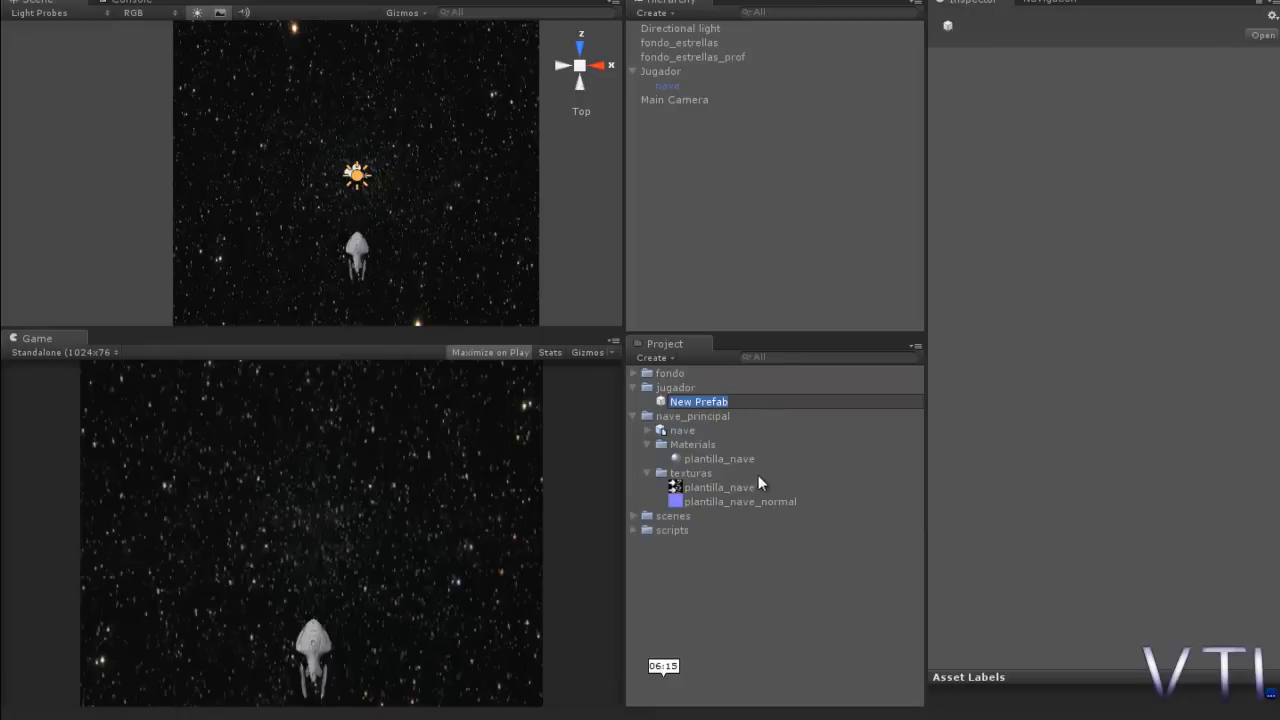
text(jugador)
key(Return)
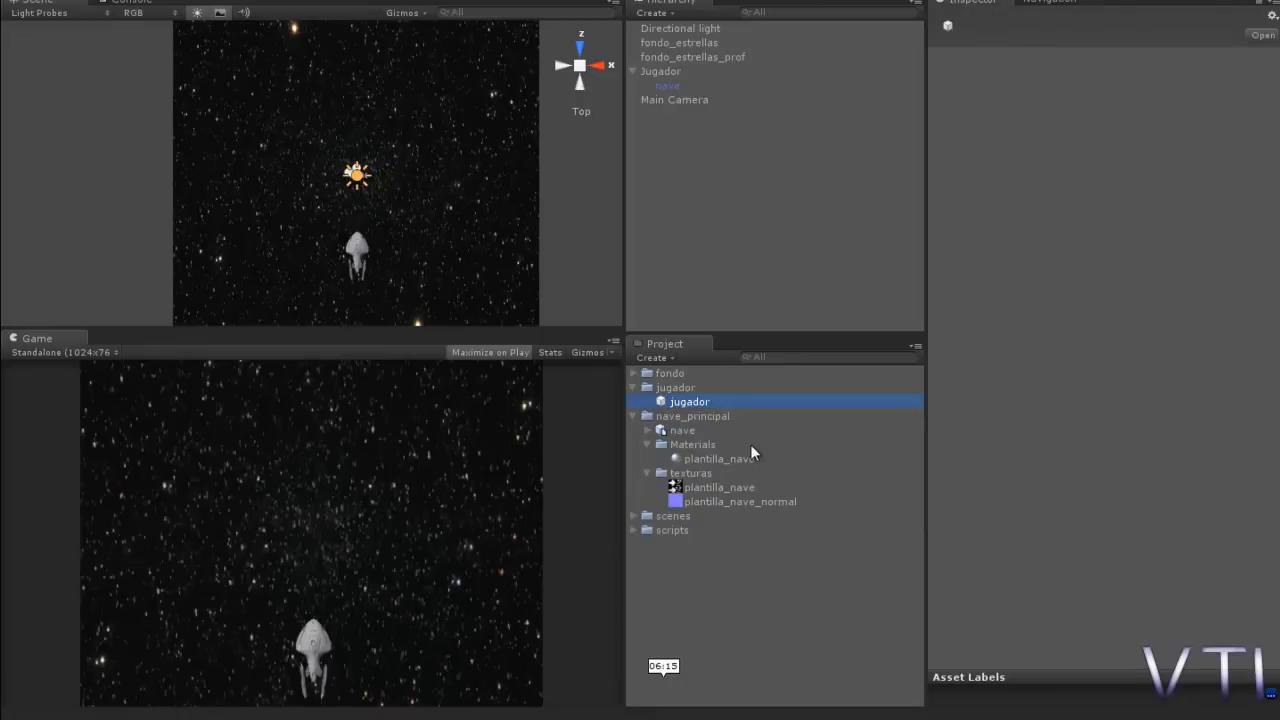
Assign the scene's Jugador object, with its nave child, to the jugador prefab in the project's jugador folder.
click(669, 71)
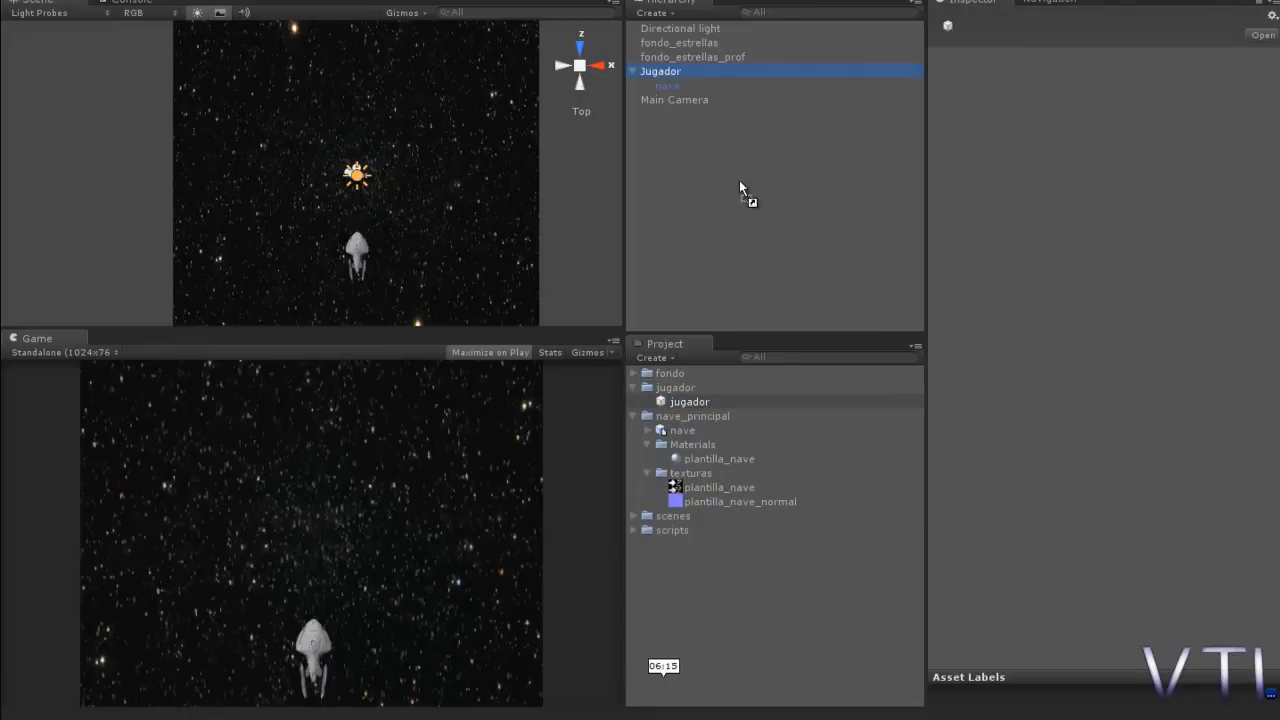
drag(671, 72, 703, 402)
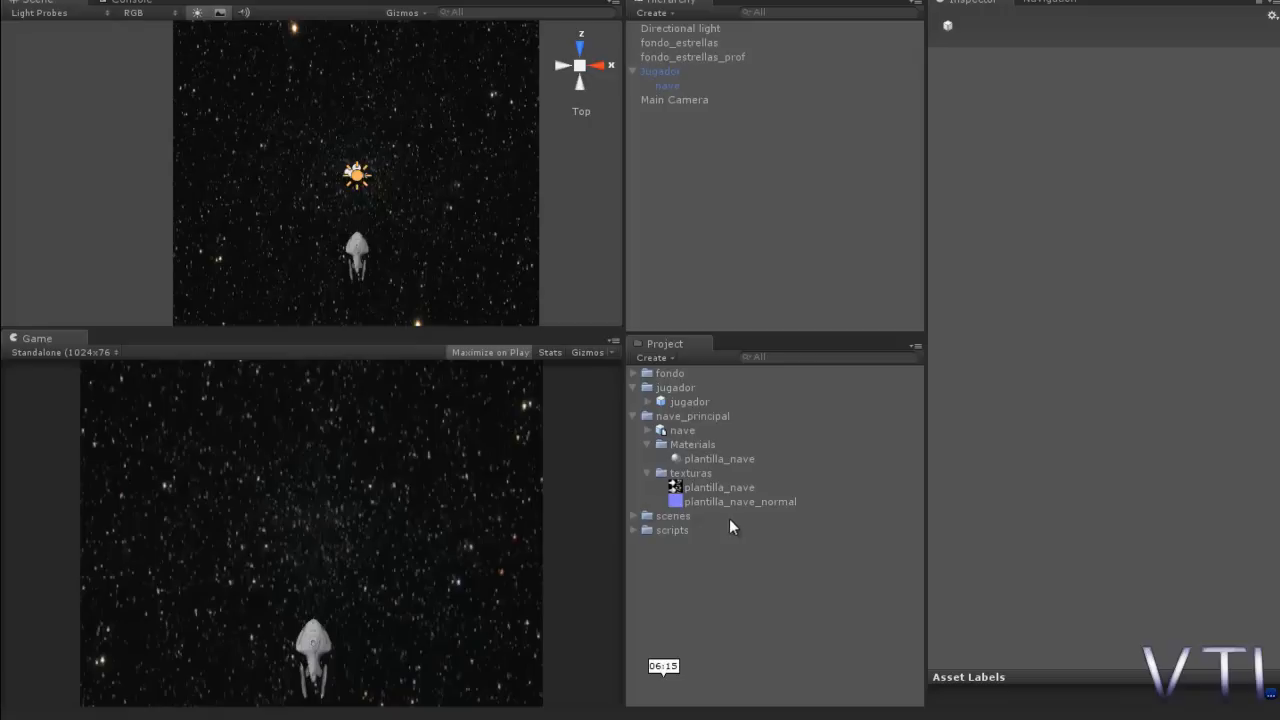
Create a JavaScript file named movimientoJugador in the scripts folder and open it in the code editor.
right_click(669, 531)
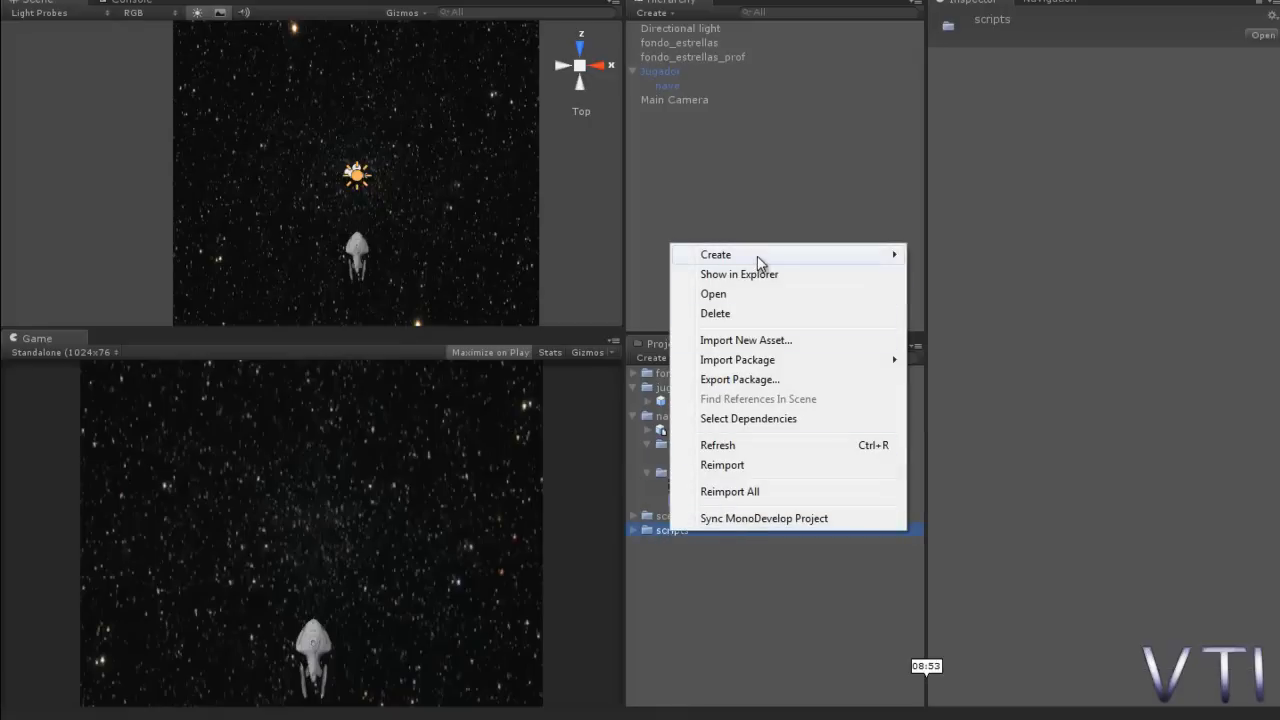
mouse_move(794, 259)
click(993, 283)
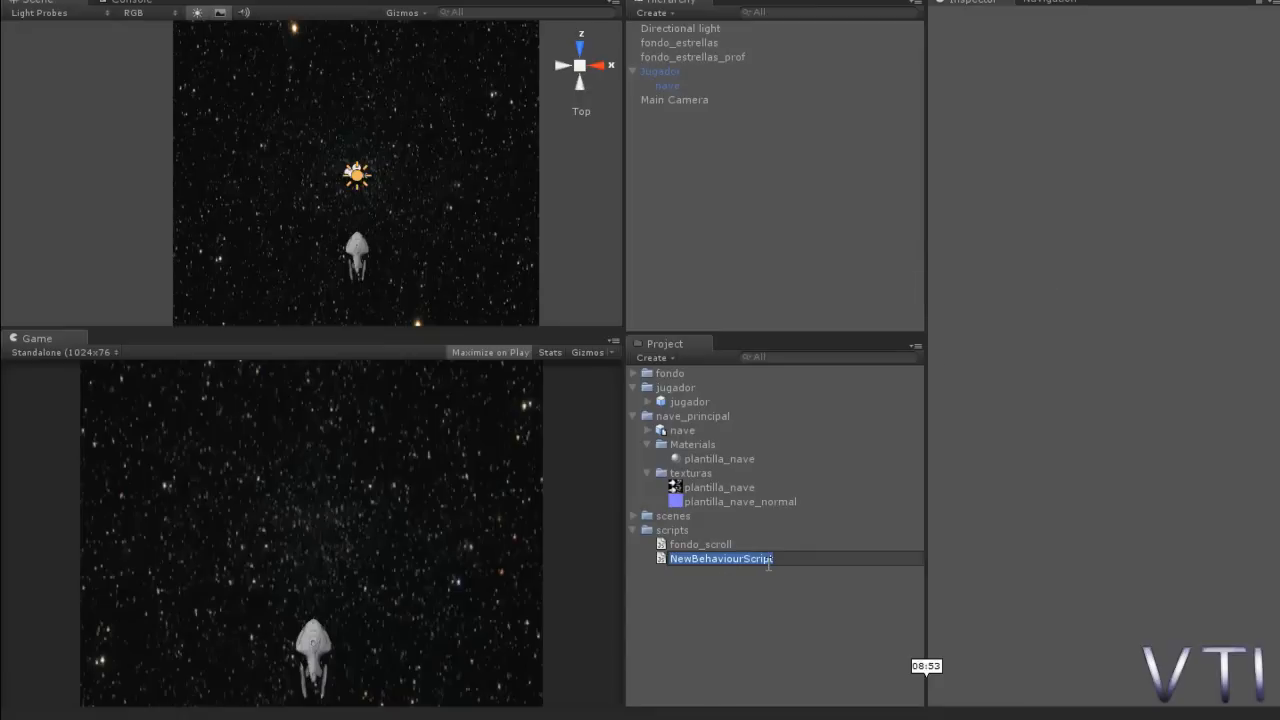
key(BackSpace)
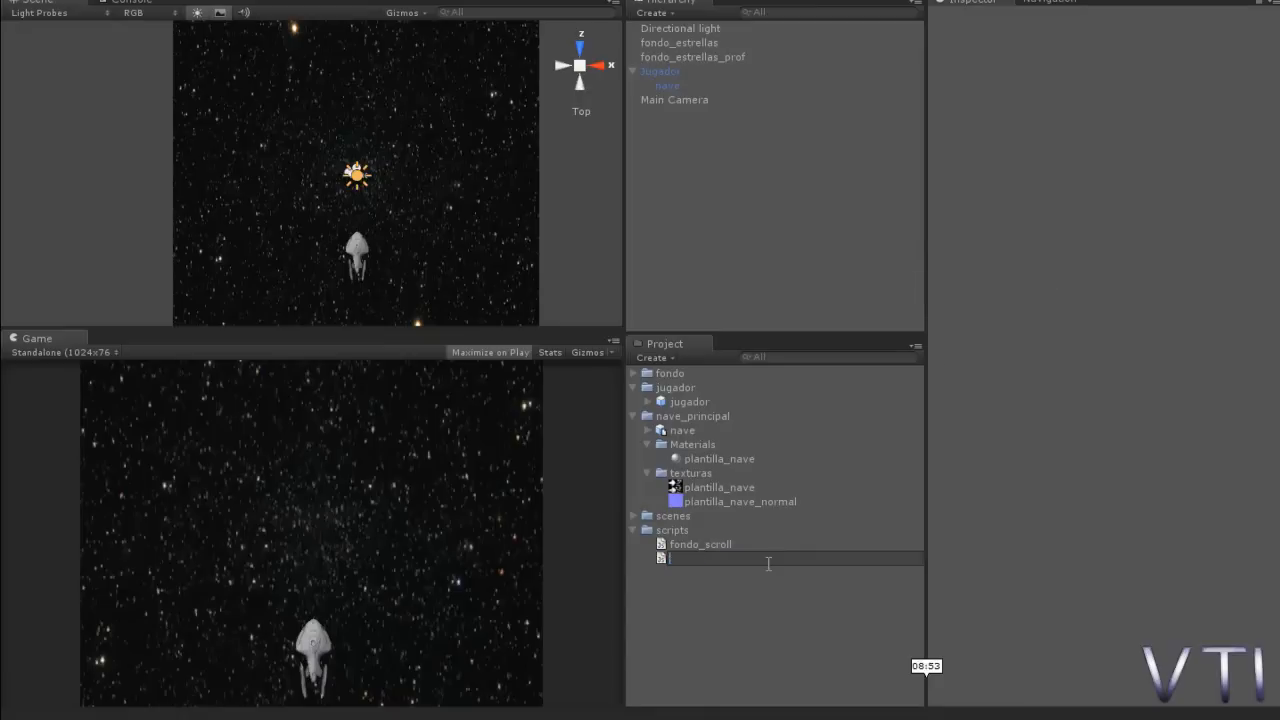
text(movimientoJugador)
key(Return)
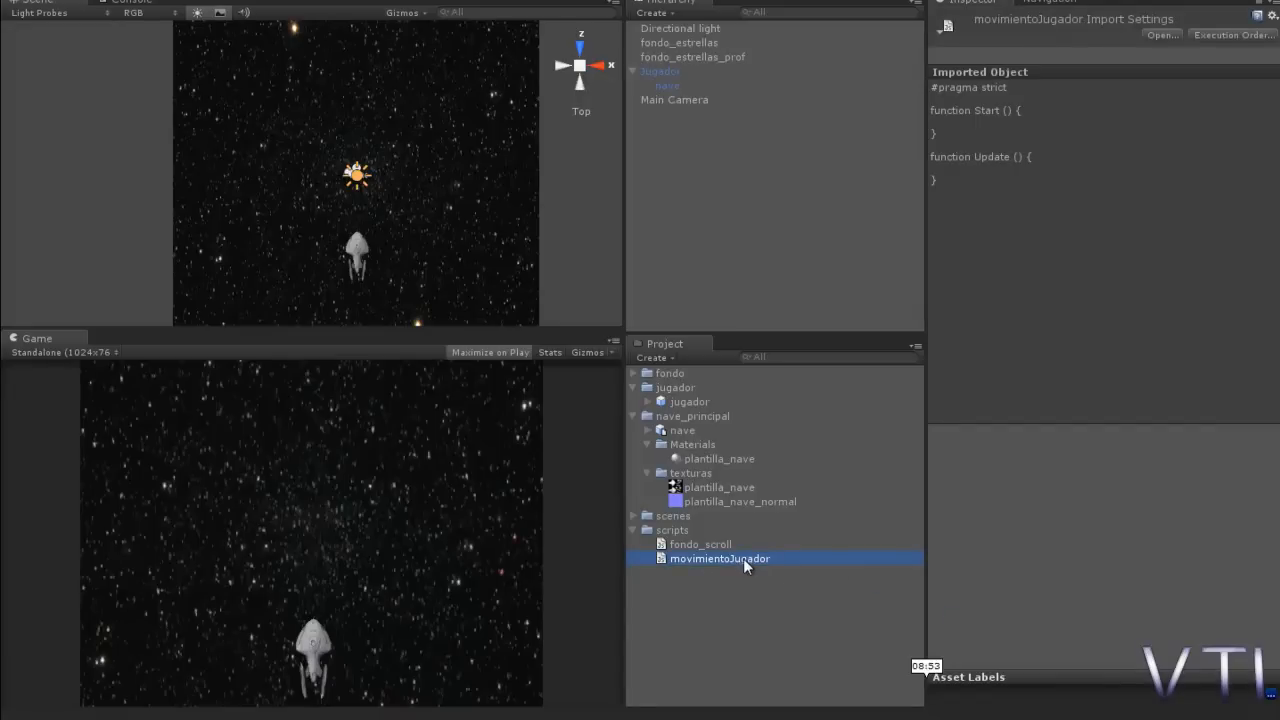
double_click(743, 558)
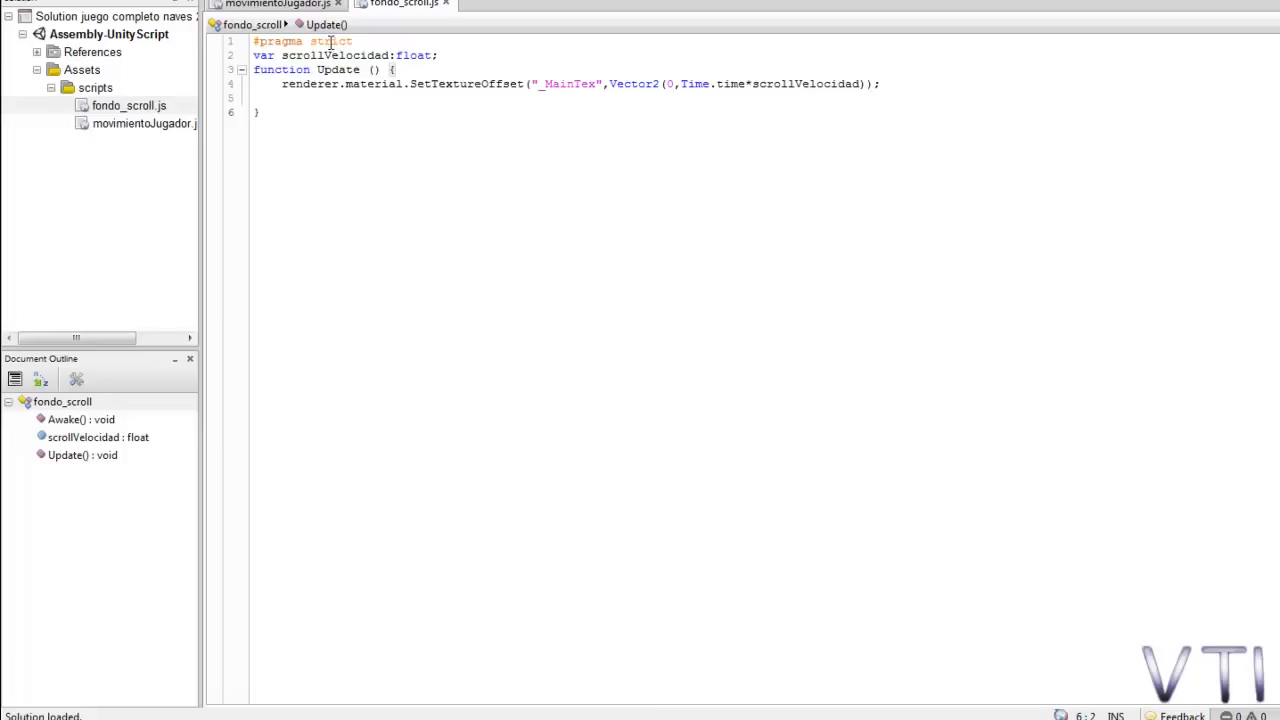
click(245, 5)
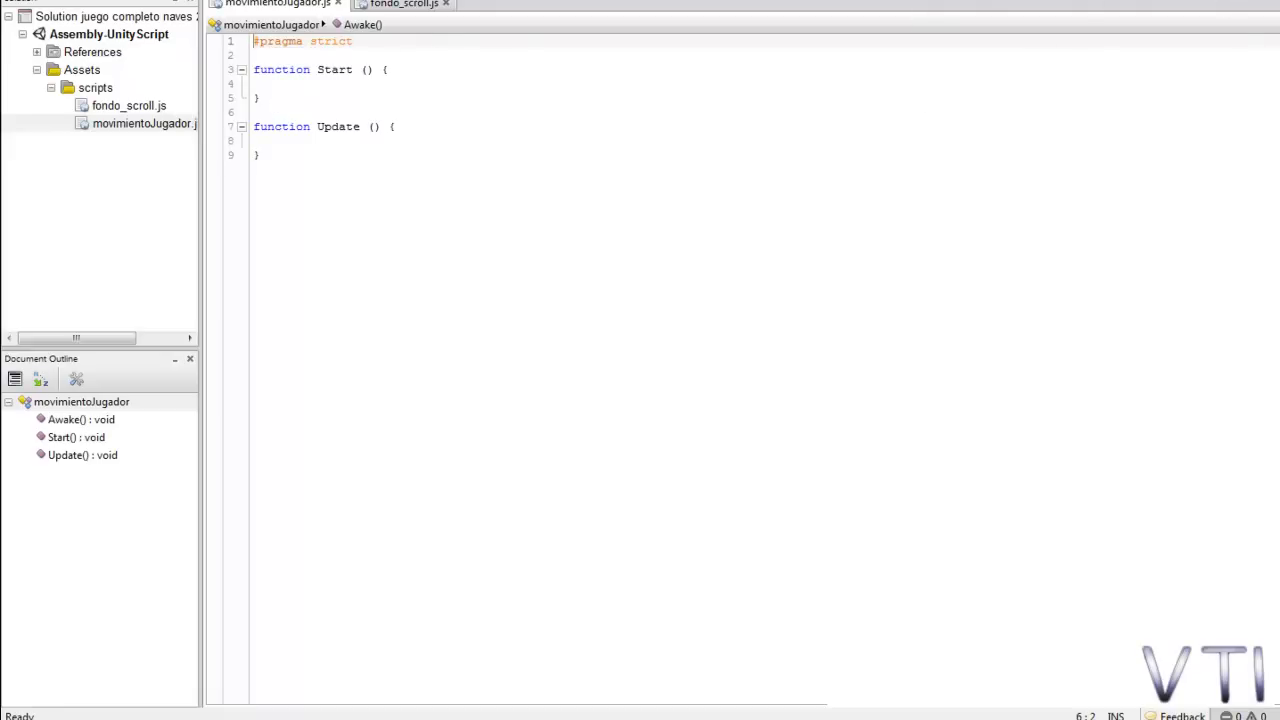
Switch to Unity, open the Scripting Reference, search it for "transform" and open the Transform class page.
key(alt+Tab)
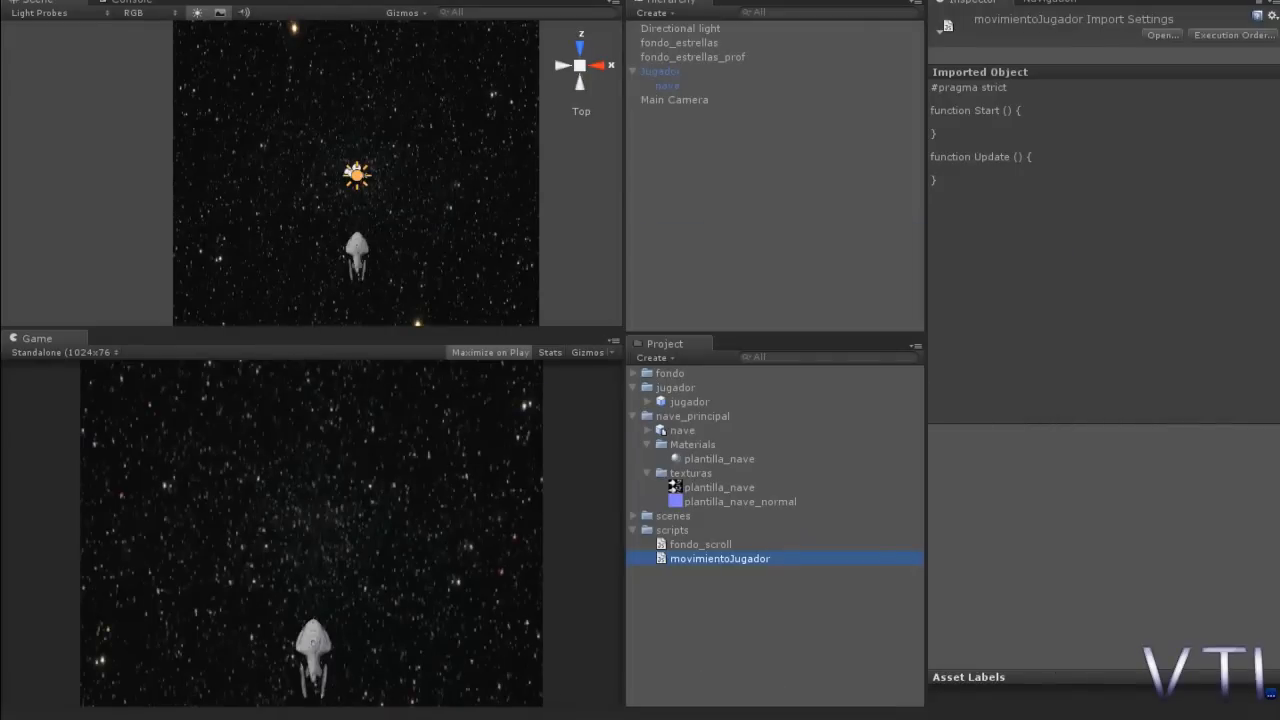
click(356, 0)
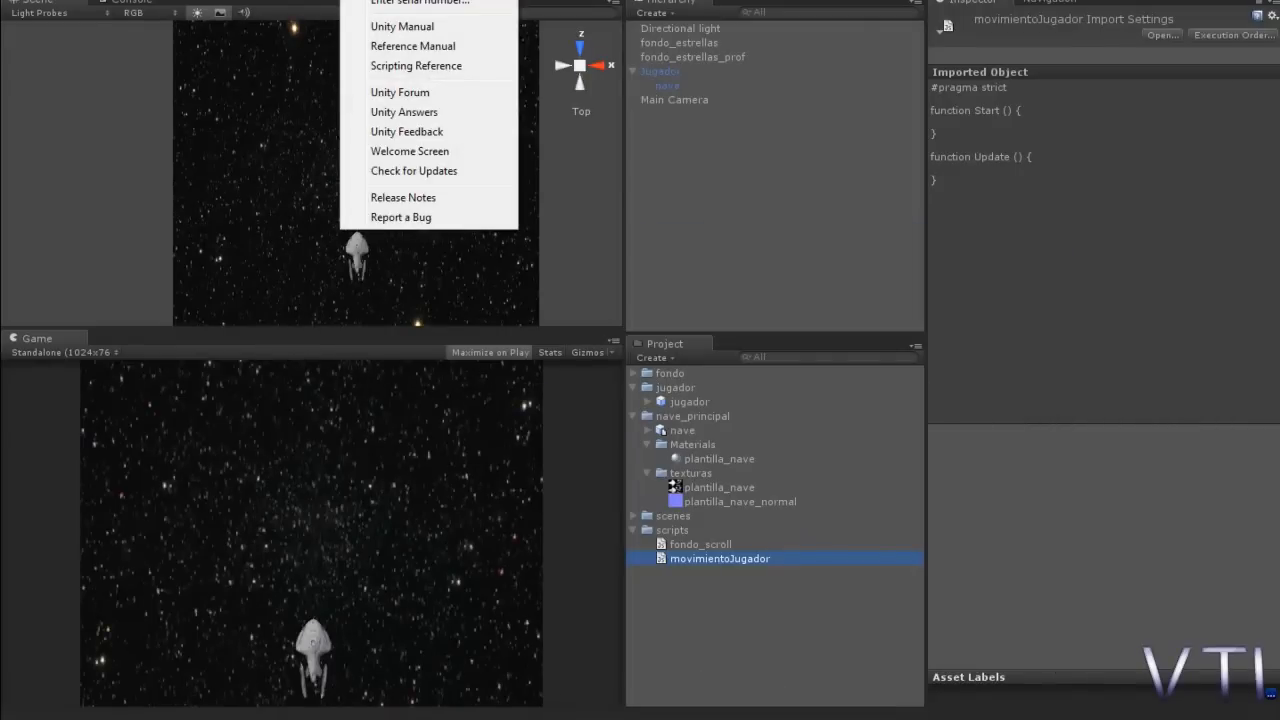
click(423, 66)
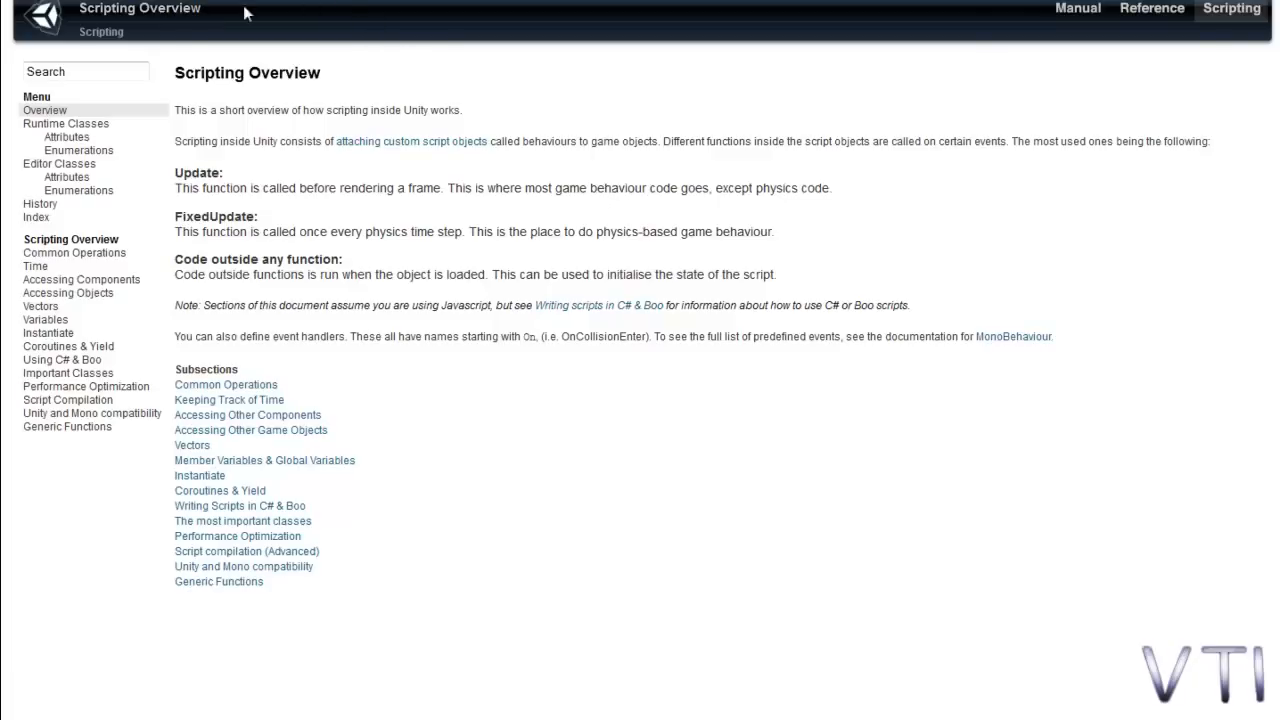
click(98, 74)
text(transform)
key(Return)
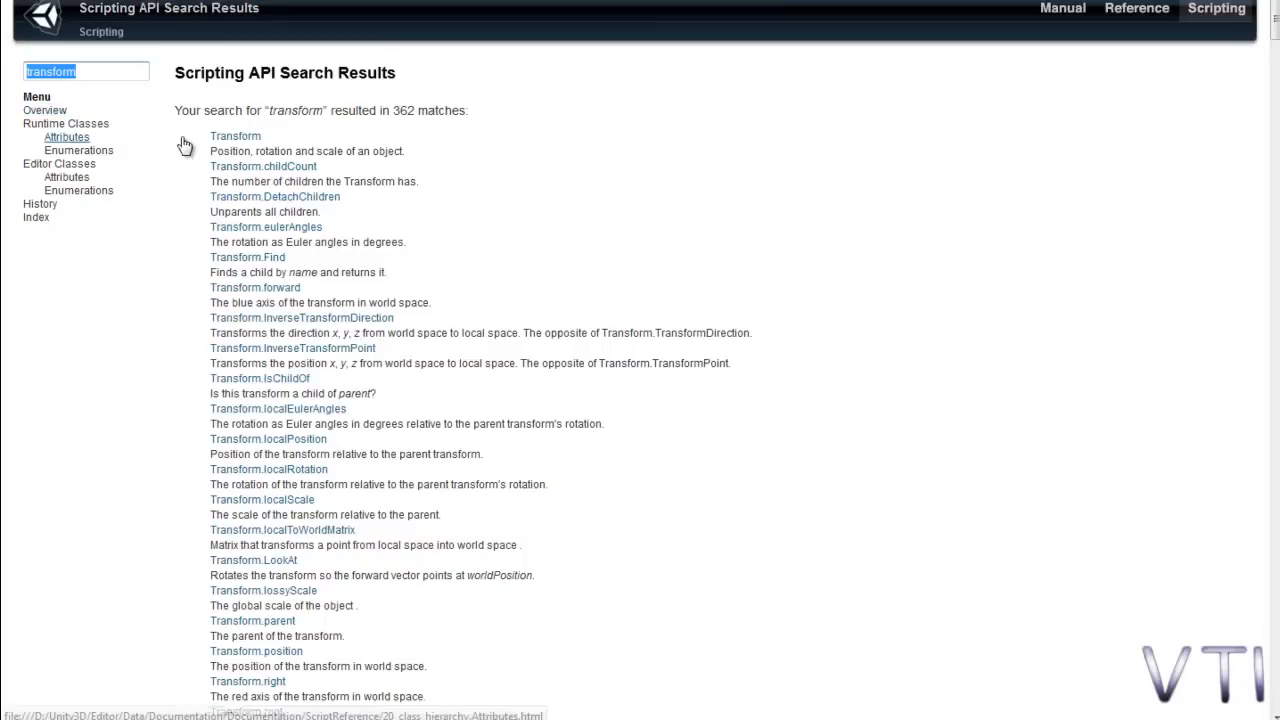
click(245, 138)
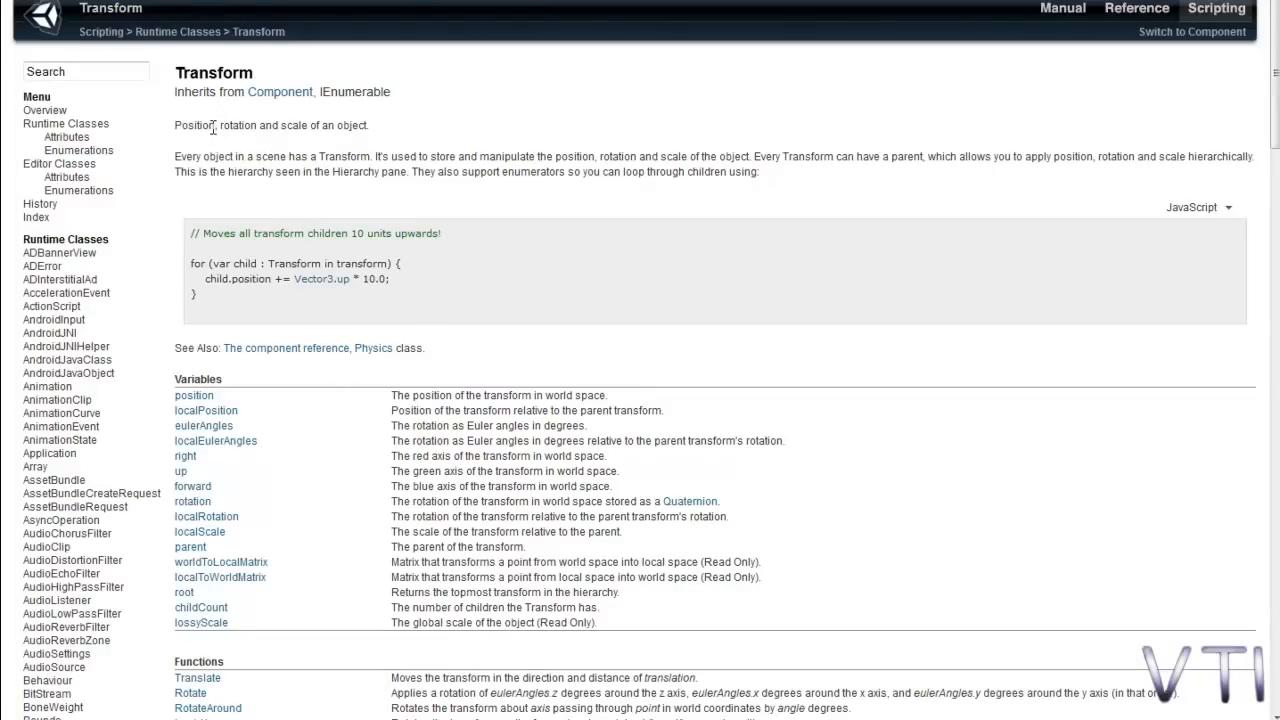
Read the Transform class description and its members, and open the reference page of the Translate function.
mouse_move(212, 127)
mouse_down()
mouse_move(369, 128)
mouse_move(248, 158)
mouse_move(194, 127)
mouse_up()
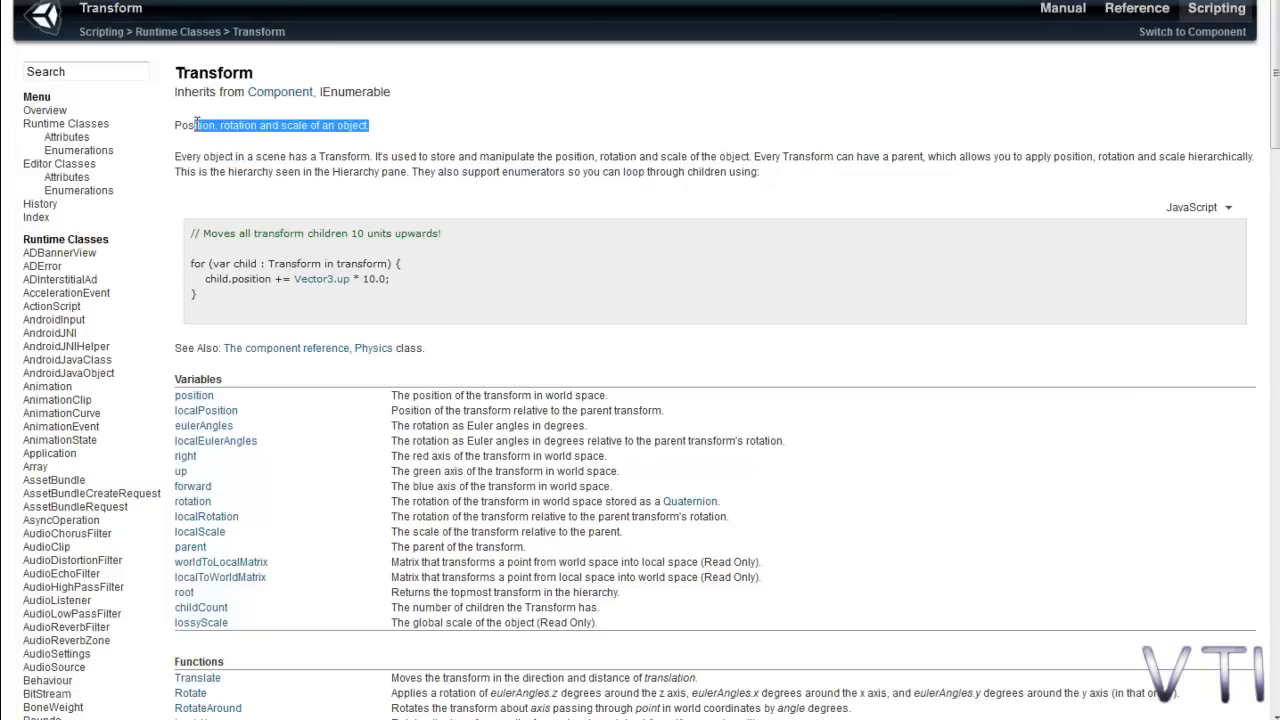
click(369, 129)
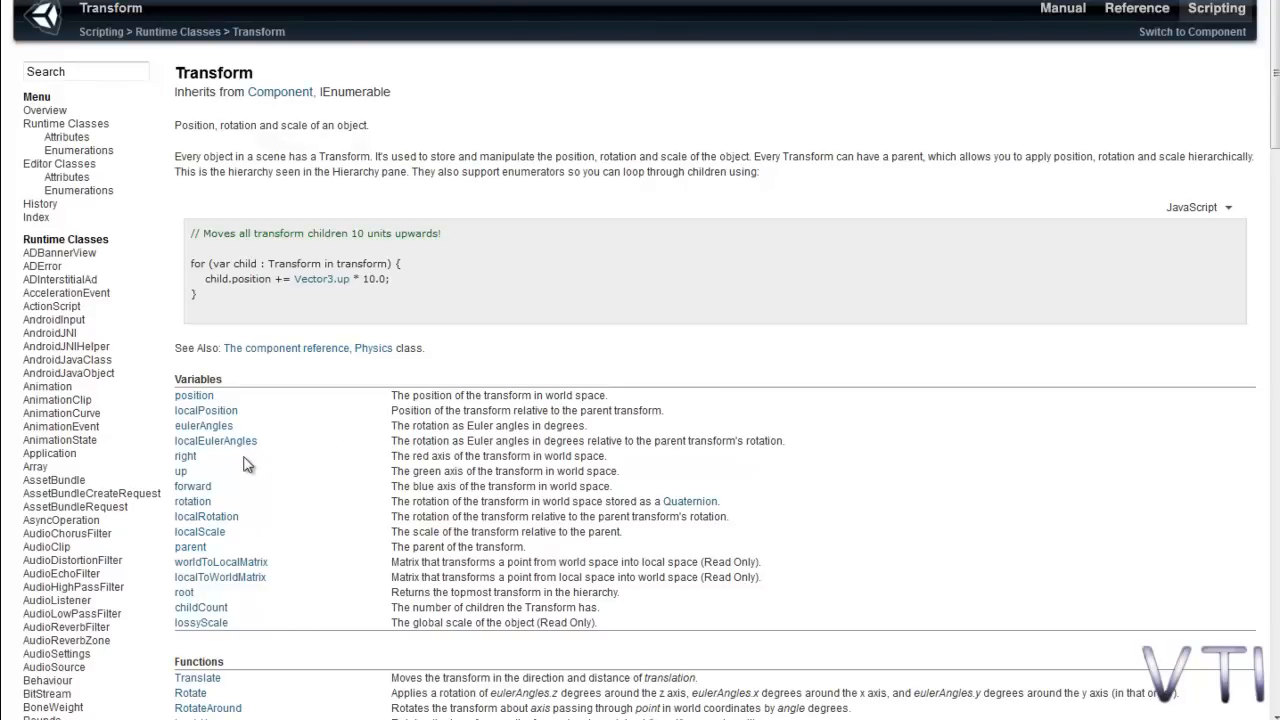
scroll(247, 464, down, 2)
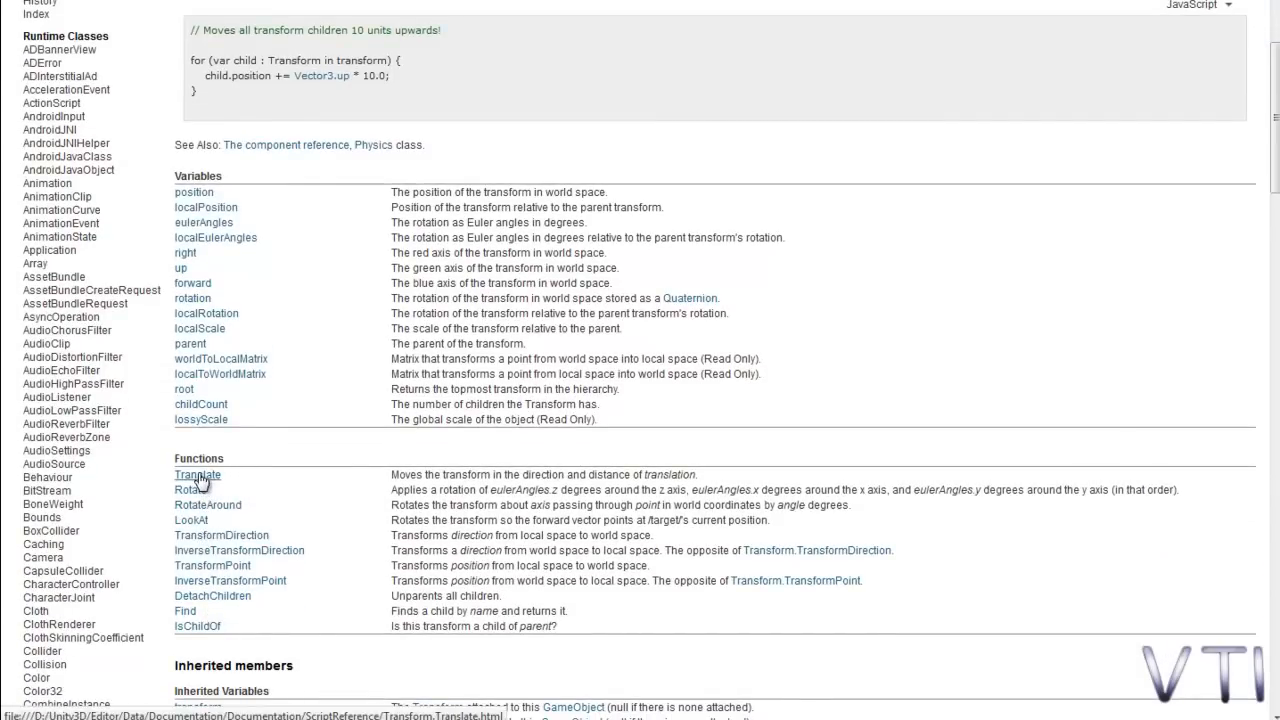
click(198, 476)
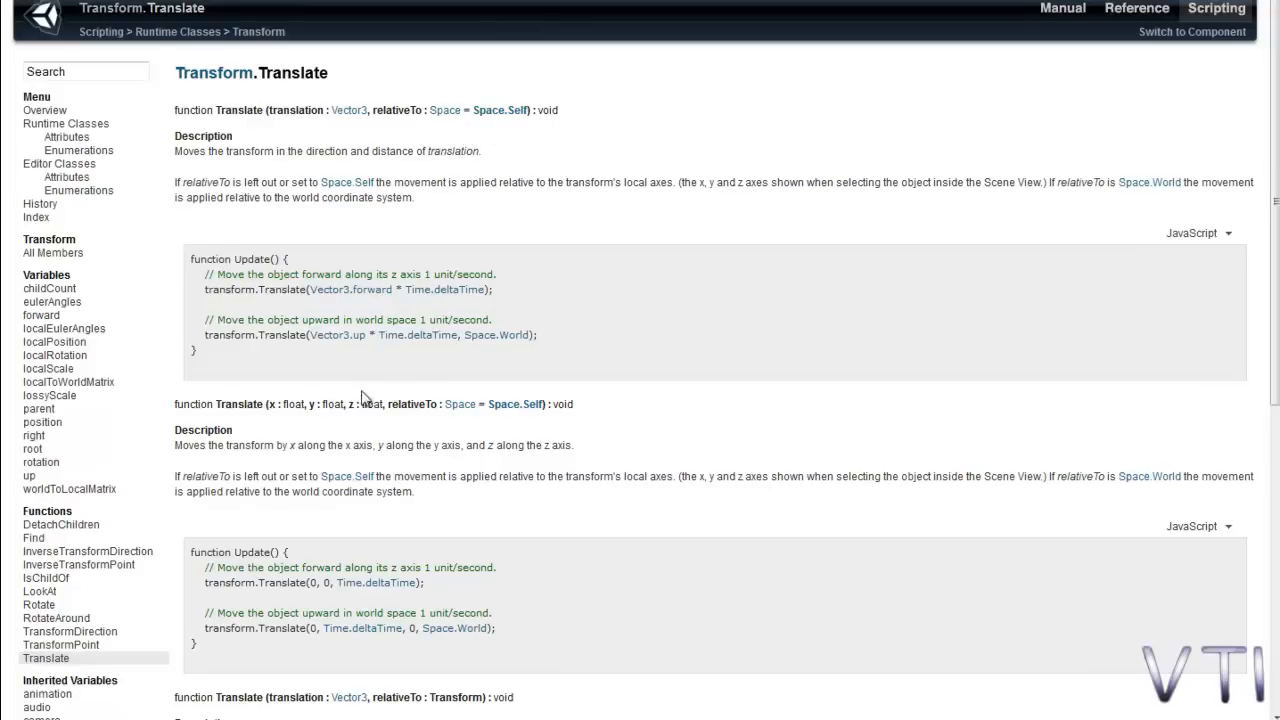
Examine the Translate variant taking x, y and z floats, reading its signature and its description of movement along each axis.
scroll(360, 420, down, 1)
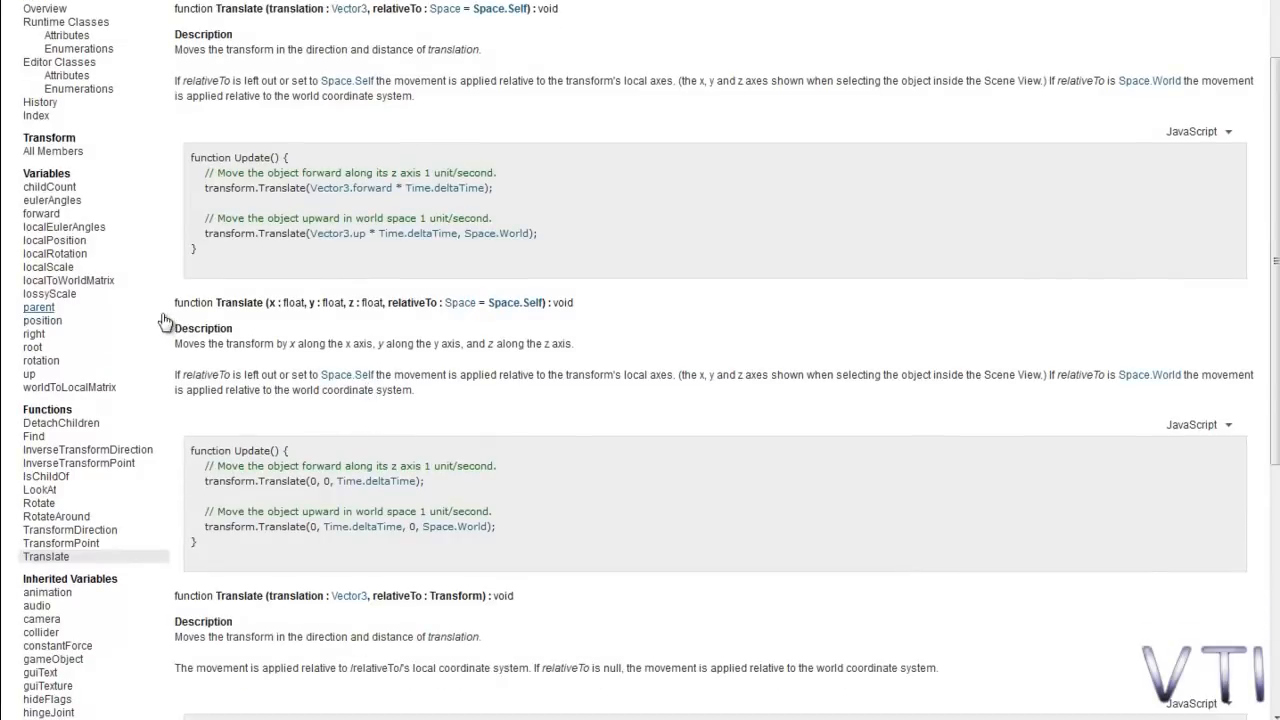
scroll(263, 154, up, 1)
scroll(263, 154, up, 1)
scroll(230, 440, down, 2)
drag(267, 304, 226, 304)
drag(304, 302, 267, 302)
click(394, 303)
drag(210, 344, 329, 345)
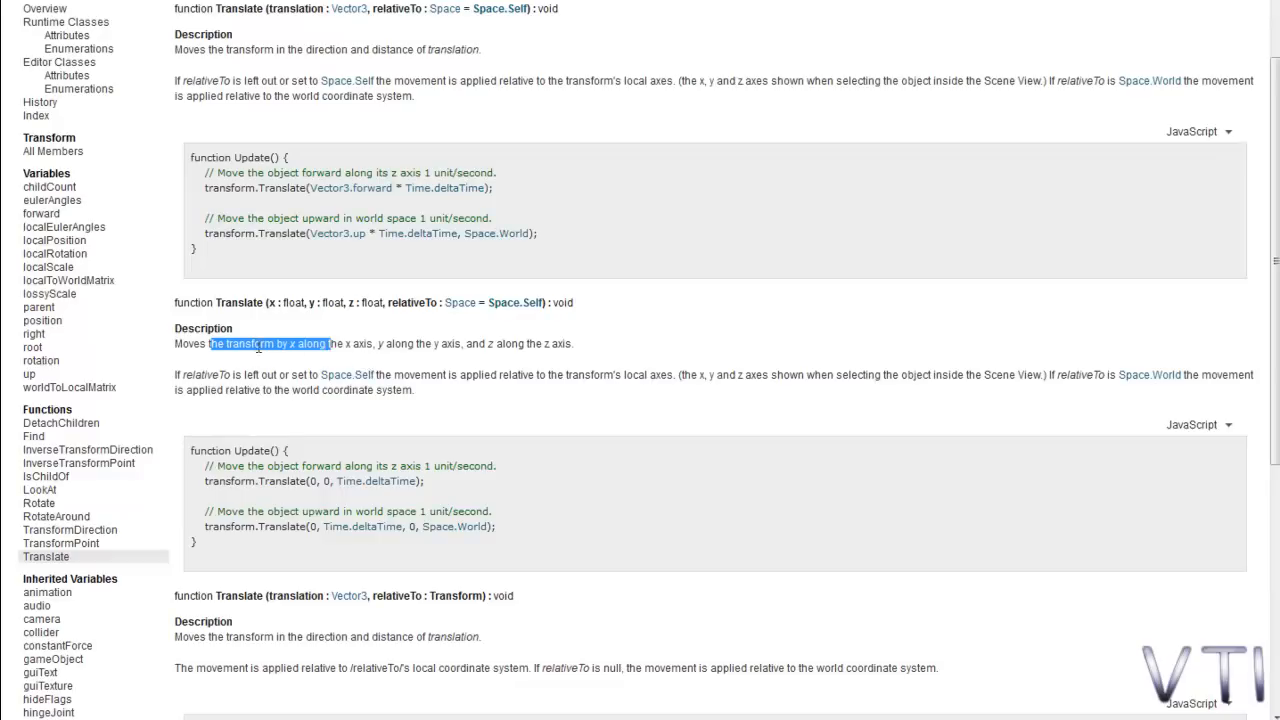
click(376, 344)
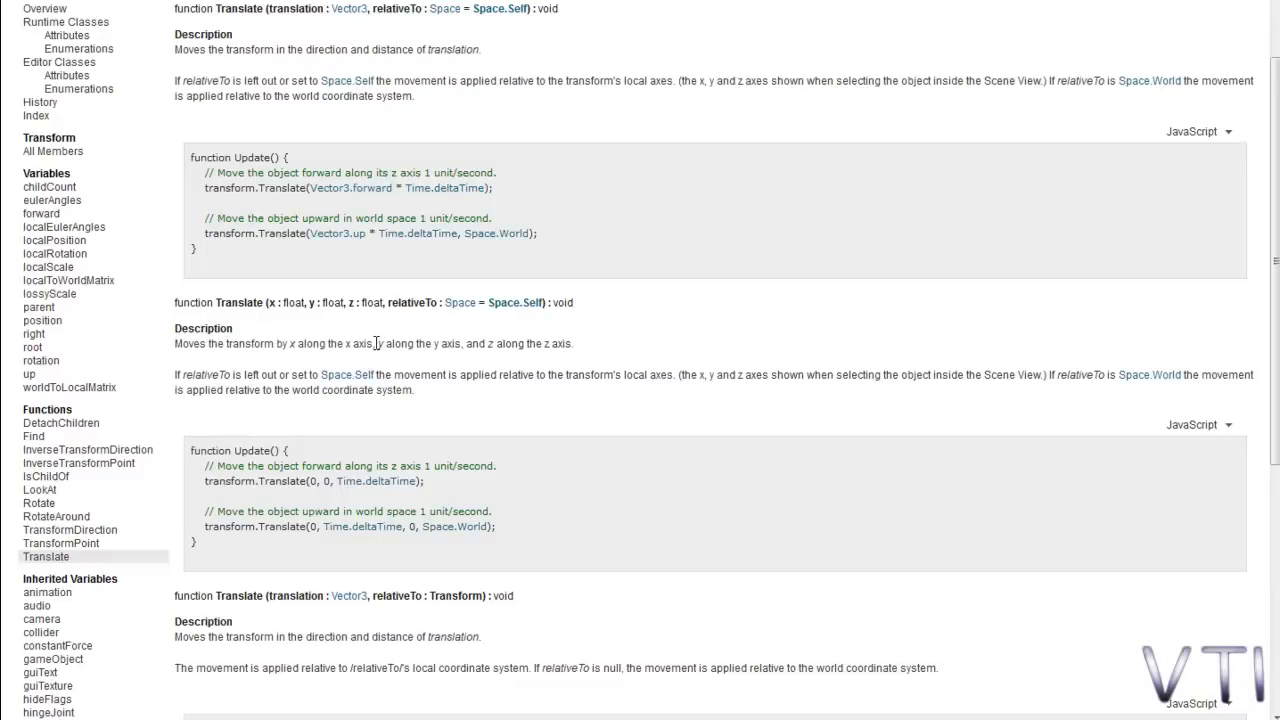
drag(376, 344, 342, 344)
click(460, 340)
drag(460, 340, 434, 344)
drag(519, 344, 447, 344)
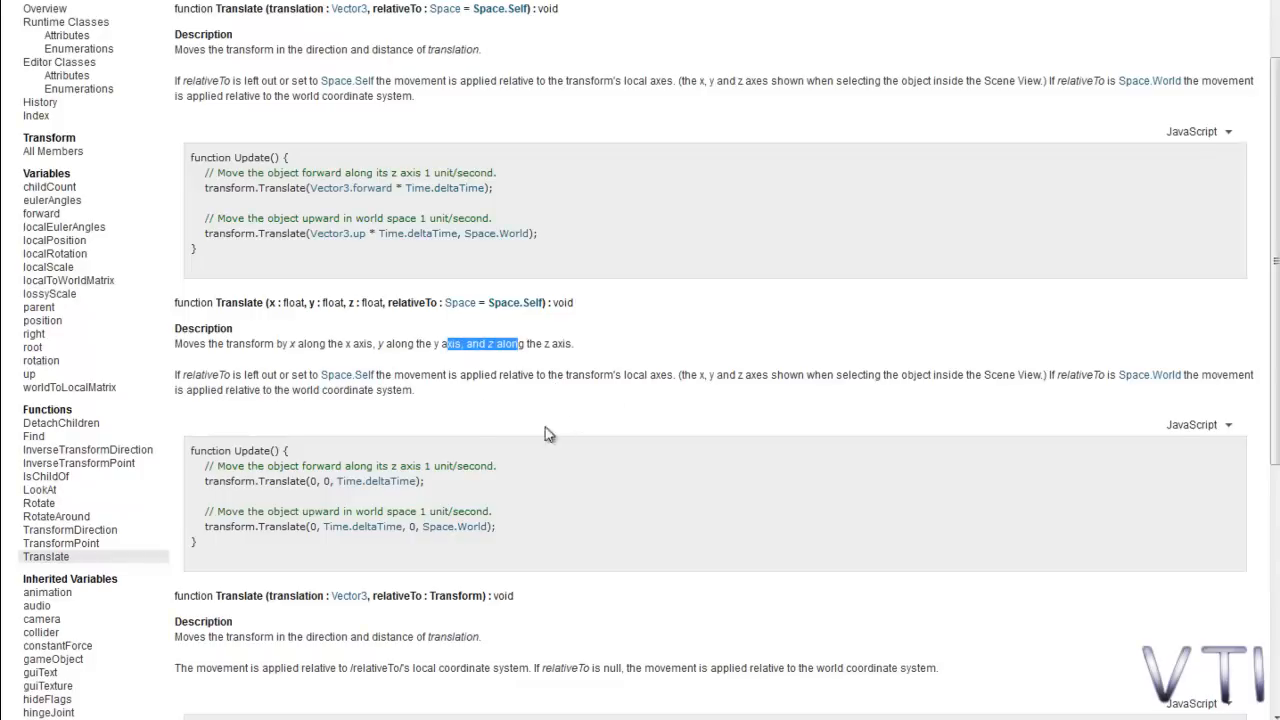
Examine the example code for the x, y, z Translate variant, focusing on its two zero arguments and Time.deltaTime.
scroll(330, 505, down, 3)
scroll(309, 340, up, 1)
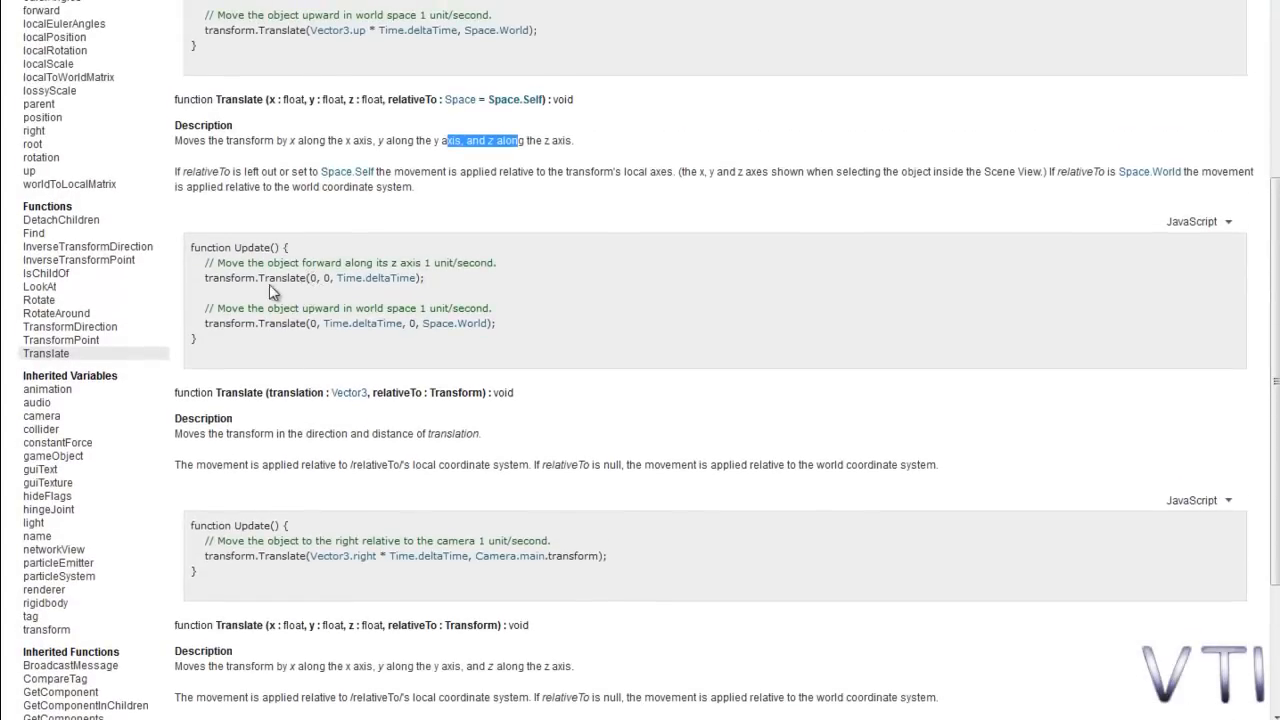
drag(314, 283, 490, 293)
click(490, 293)
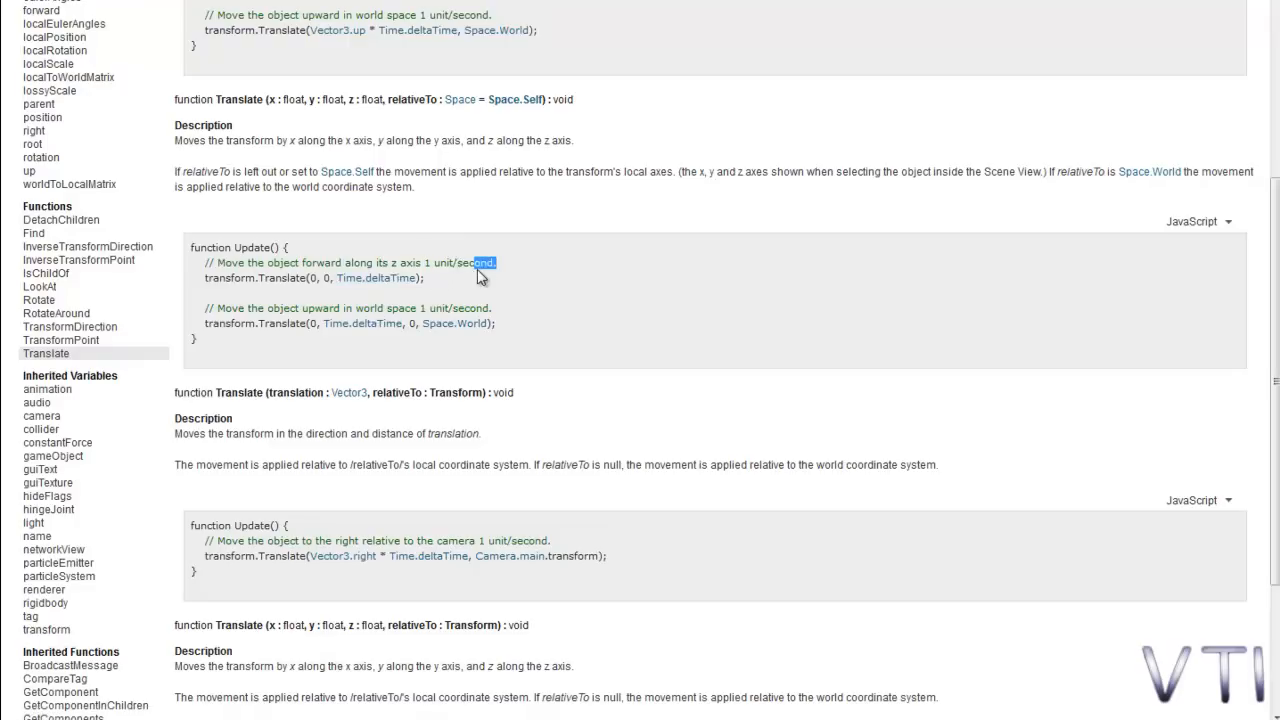
drag(424, 280, 340, 286)
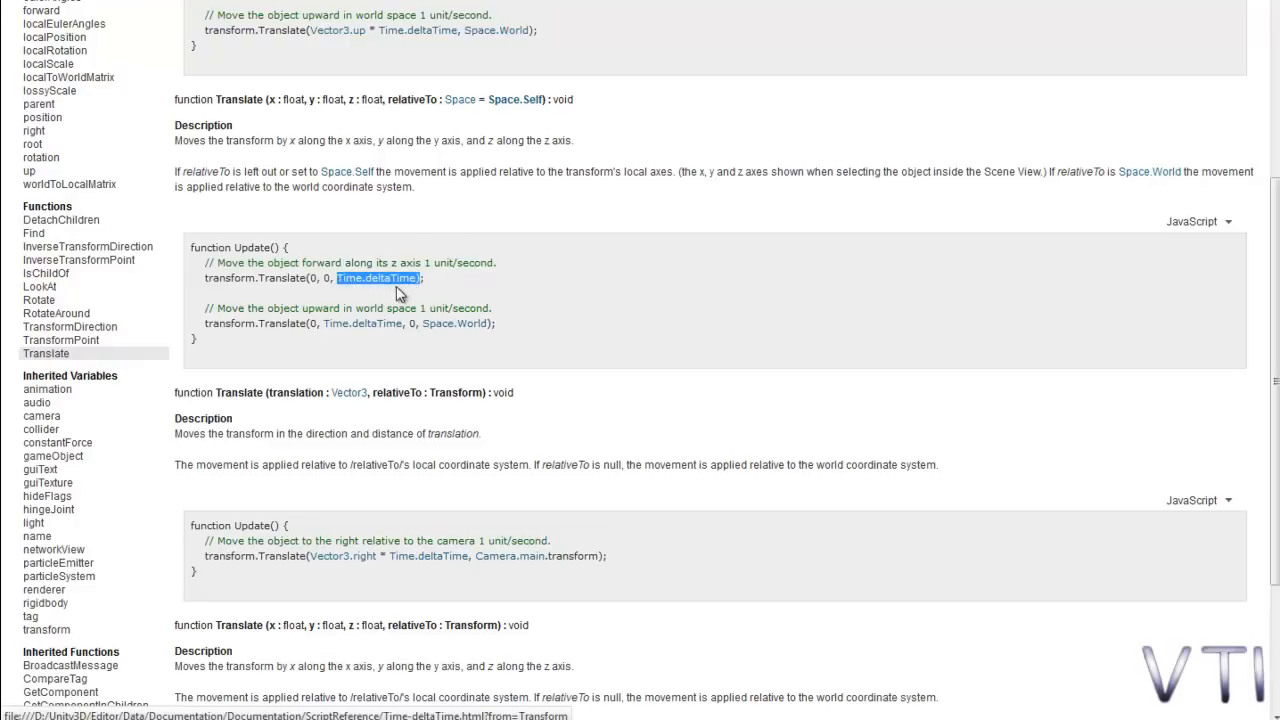
click(443, 290)
double_click(312, 279)
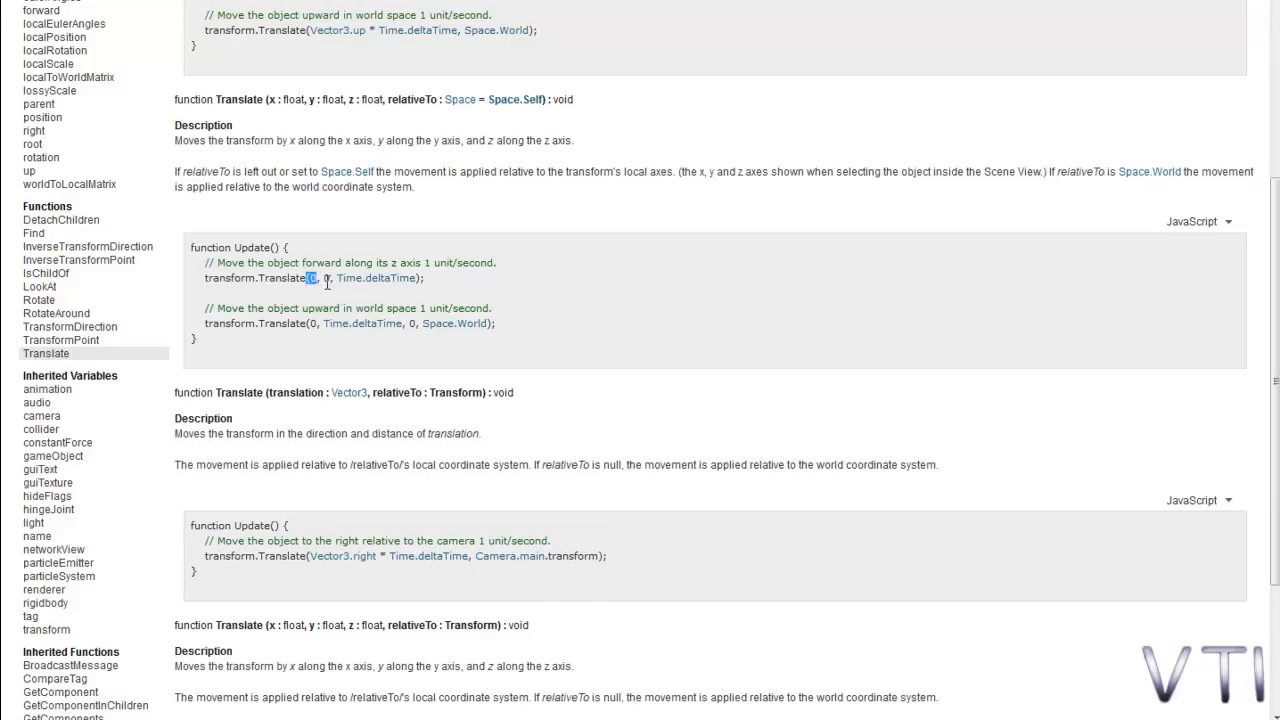
scroll(329, 283, up, 1)
double_click(327, 278)
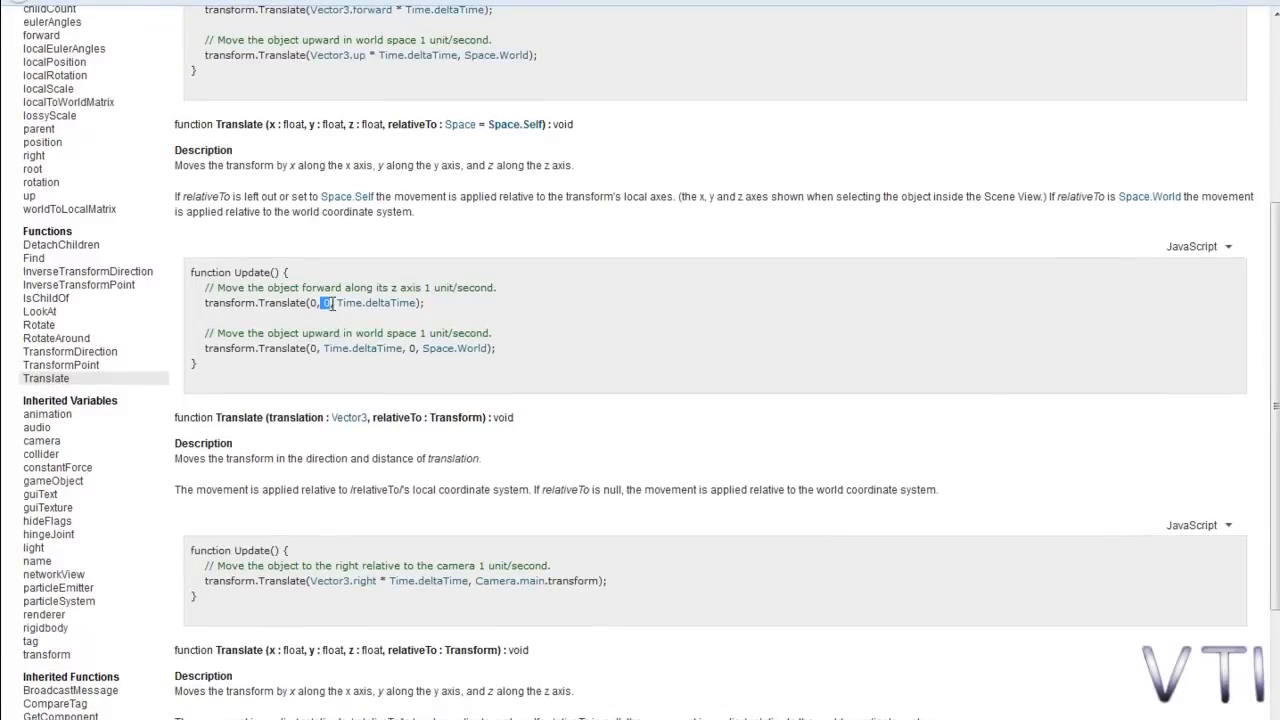
drag(334, 302, 426, 303)
click(449, 310)
scroll(307, 405, up, 1)
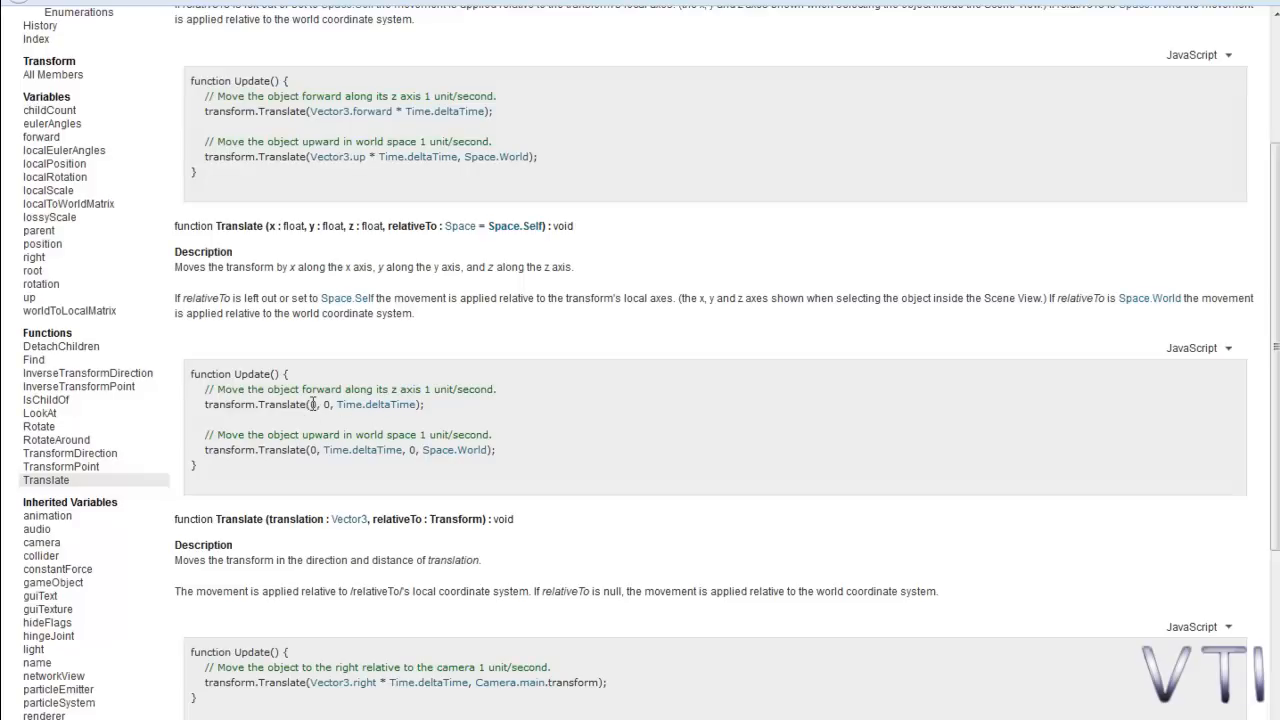
Copy the text transform.Translate from the example that moves the object forward along its z axis.
drag(307, 405, 206, 407)
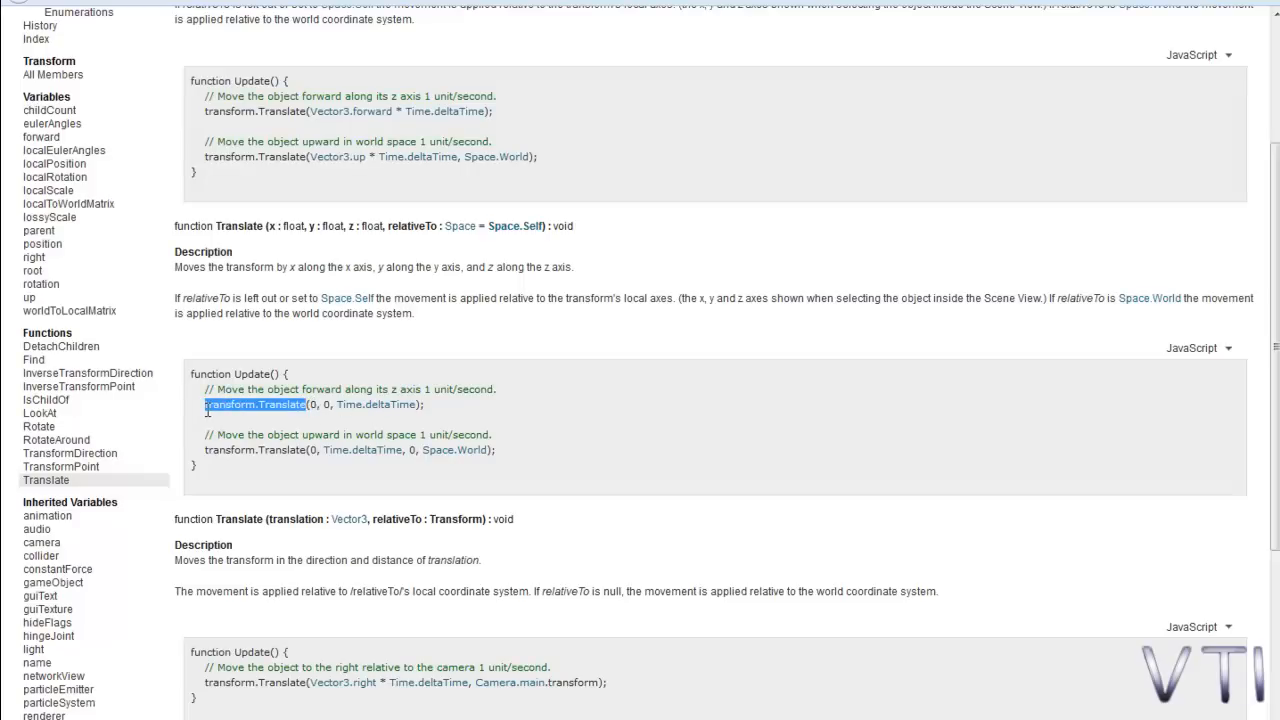
right_click(235, 407)
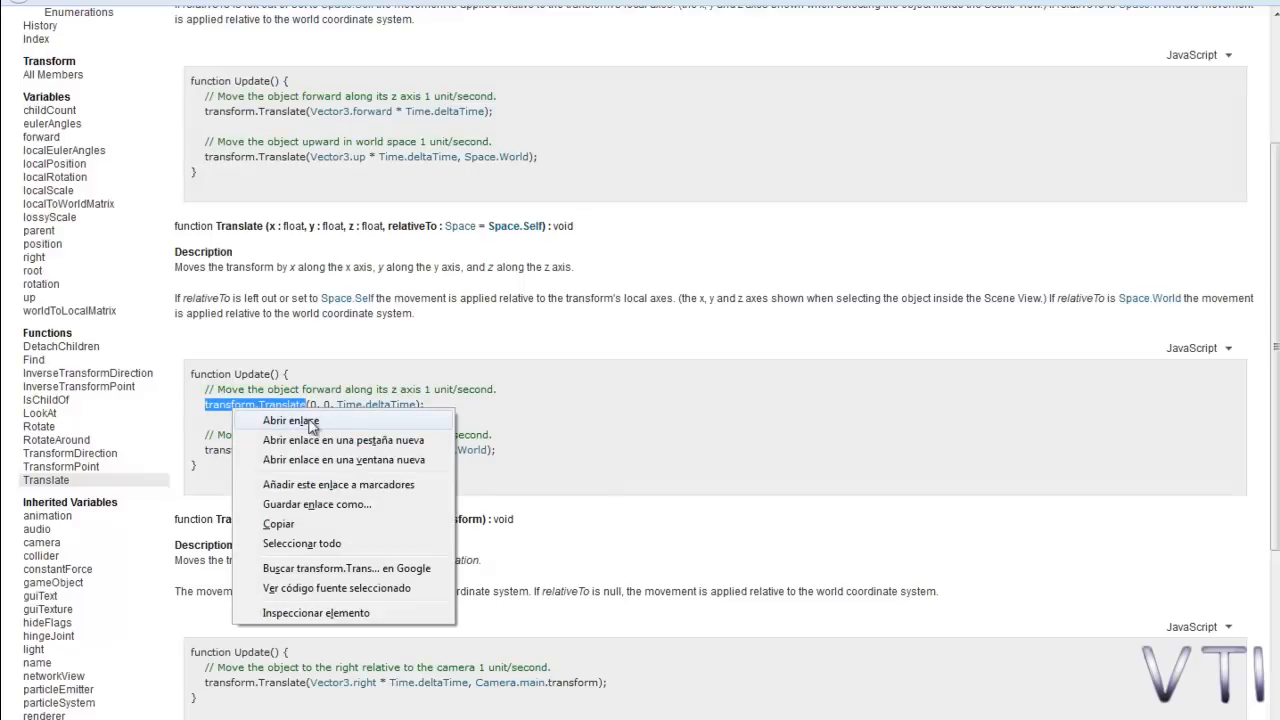
click(280, 524)
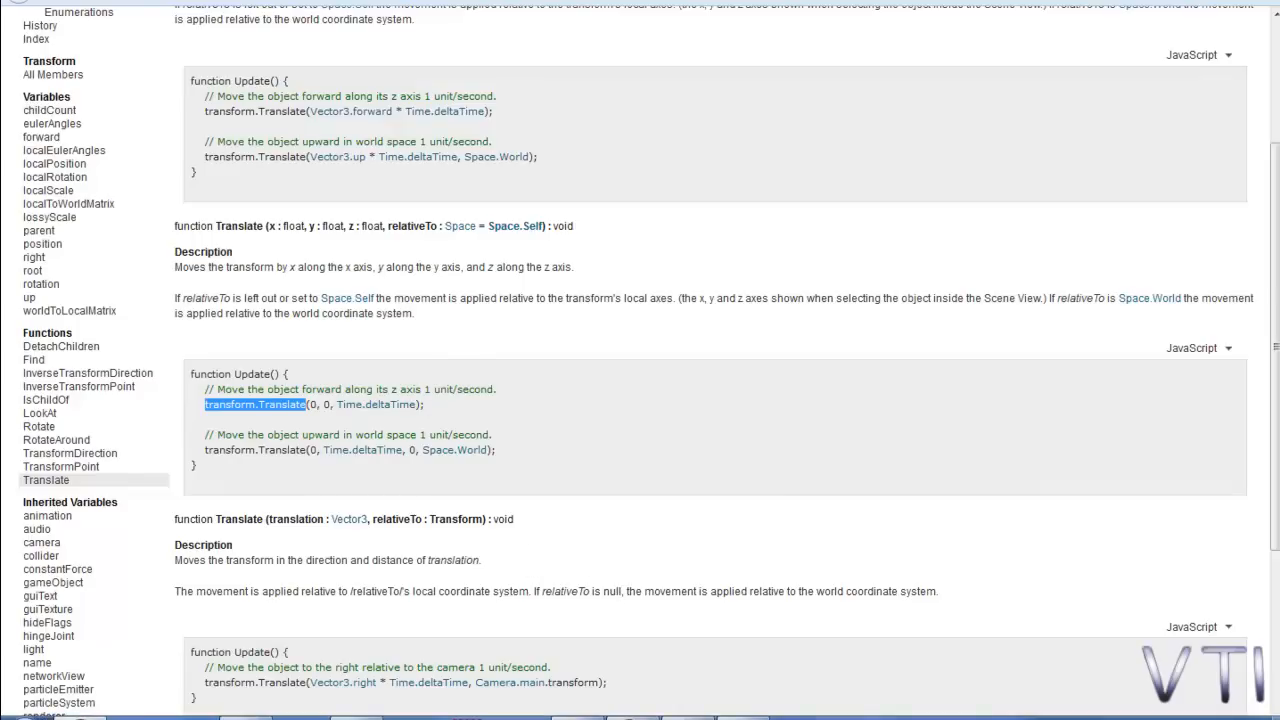
Switch to the code editor and delete the empty Start function and its leftover blank lines from movimientoJugador.js.
click(742, 718)
click(284, 126)
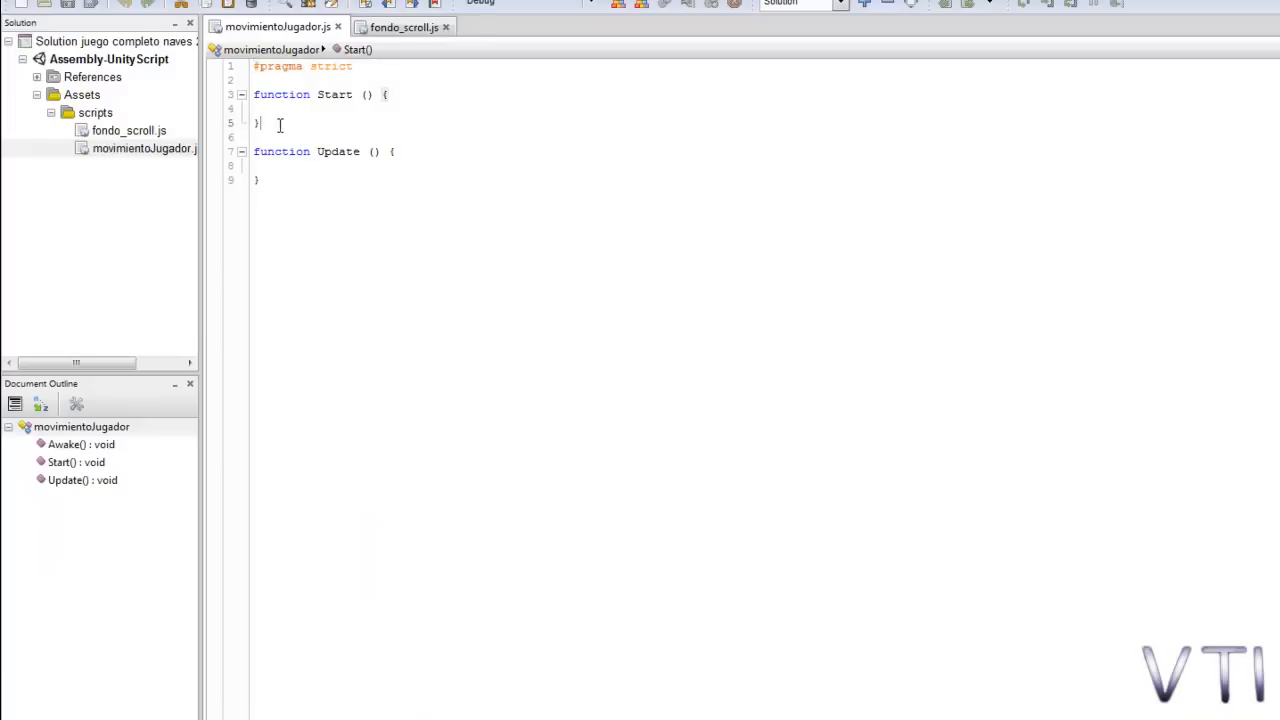
drag(284, 126, 242, 91)
key(Delete)
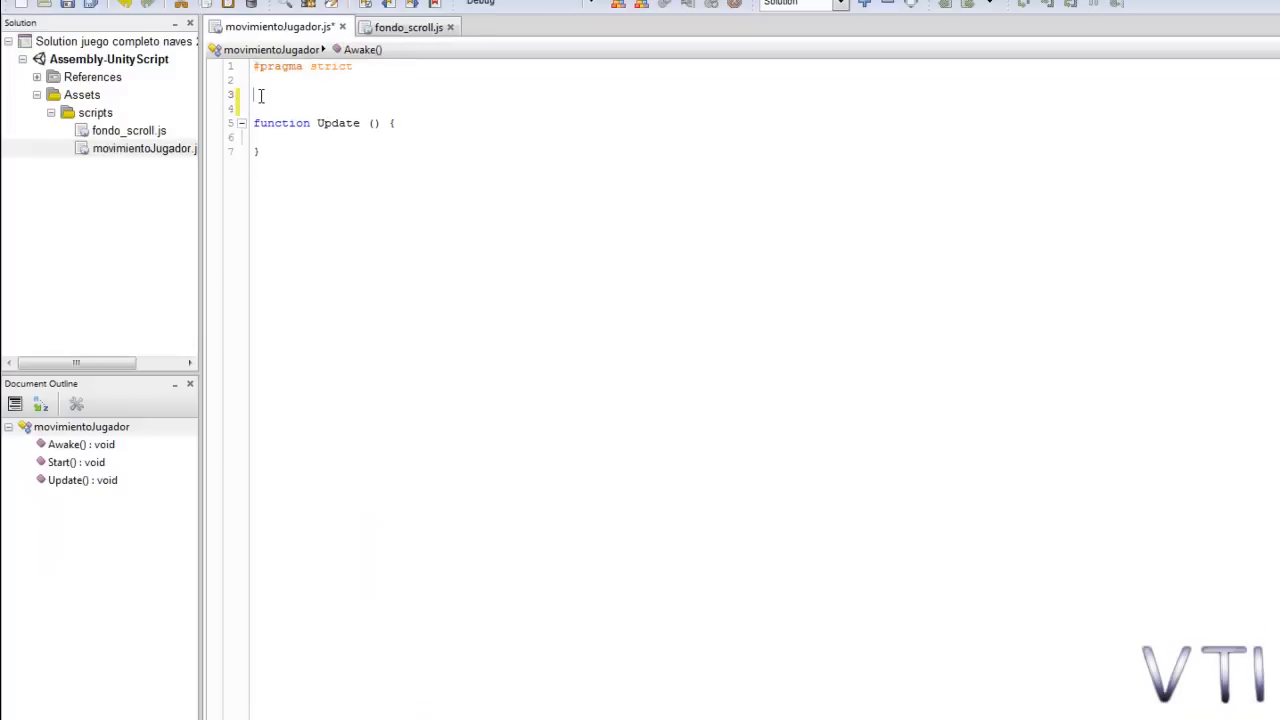
key(Delete)
key(Delete)
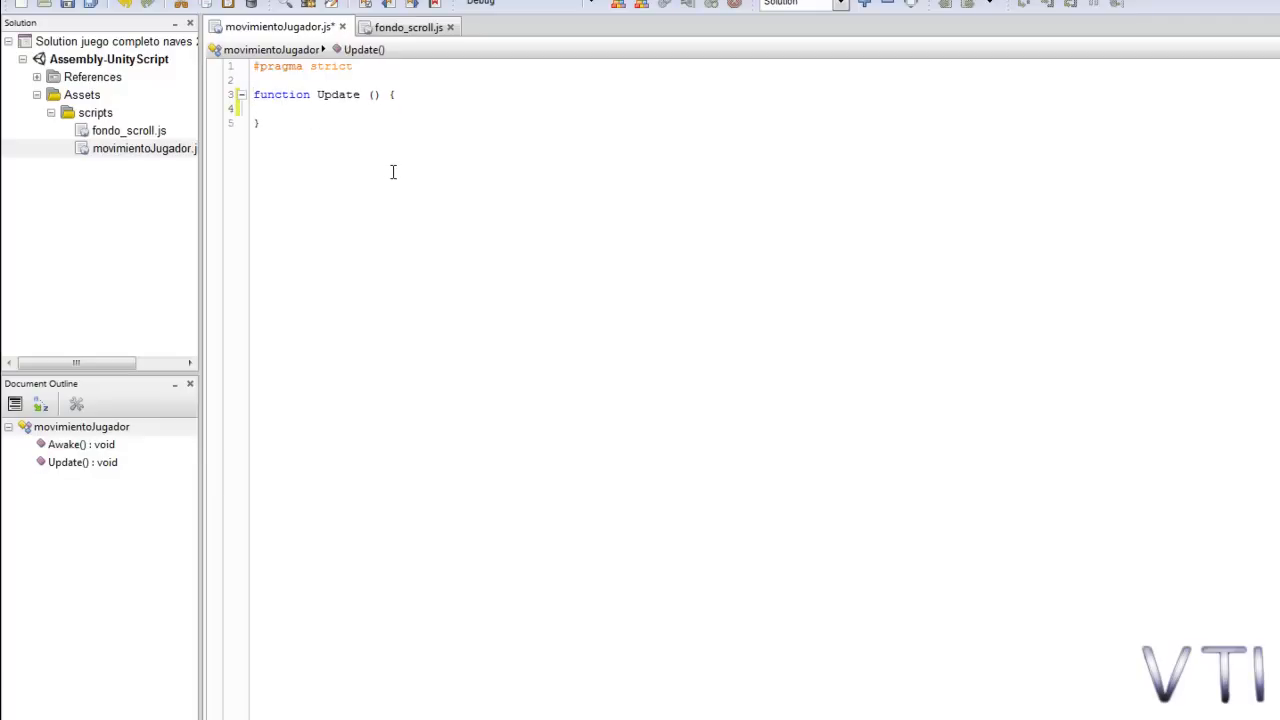
Begin a transform.Translate call inside the Update function with Input.GetAxisRaw as its first argument.
text(transform.Translate)
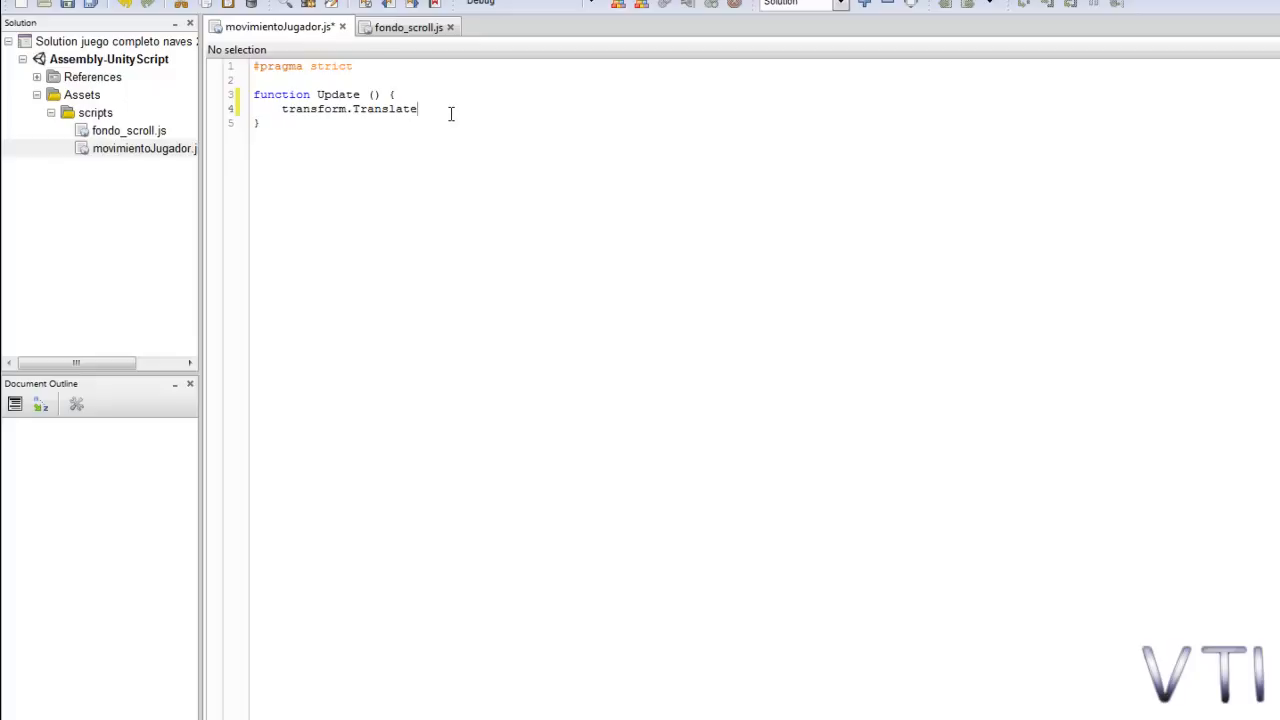
text(()
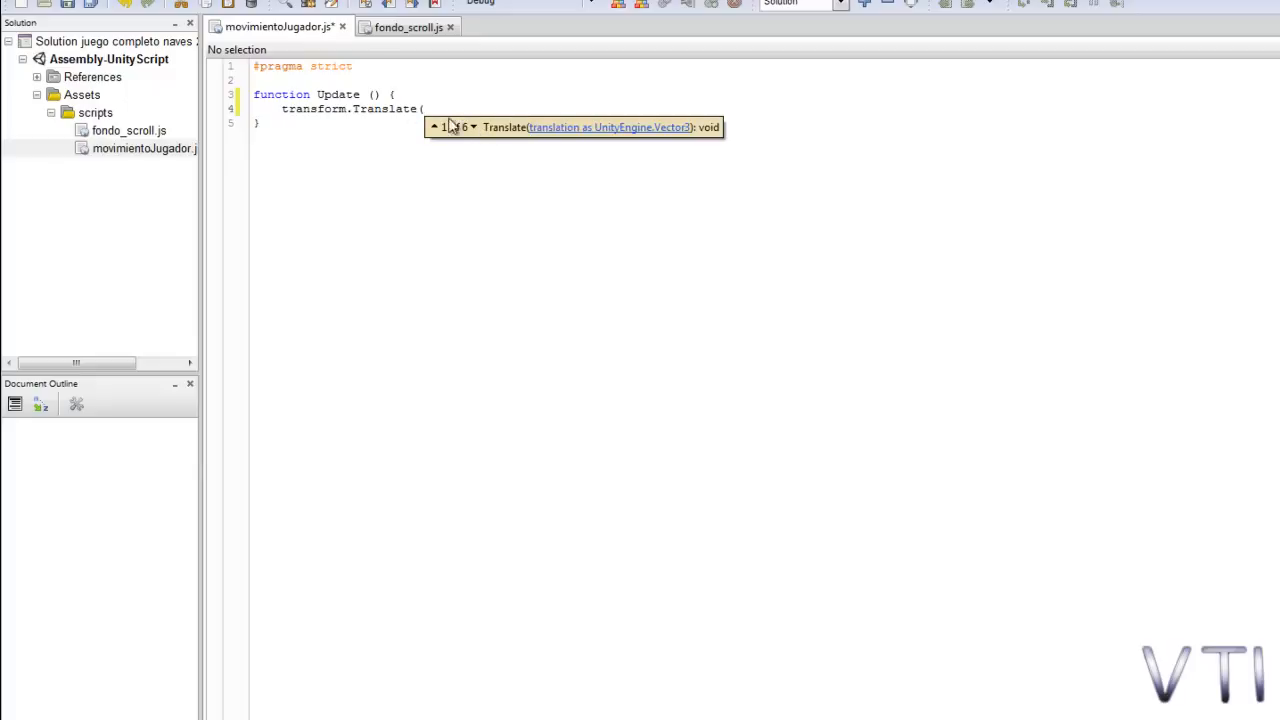
click(432, 105)
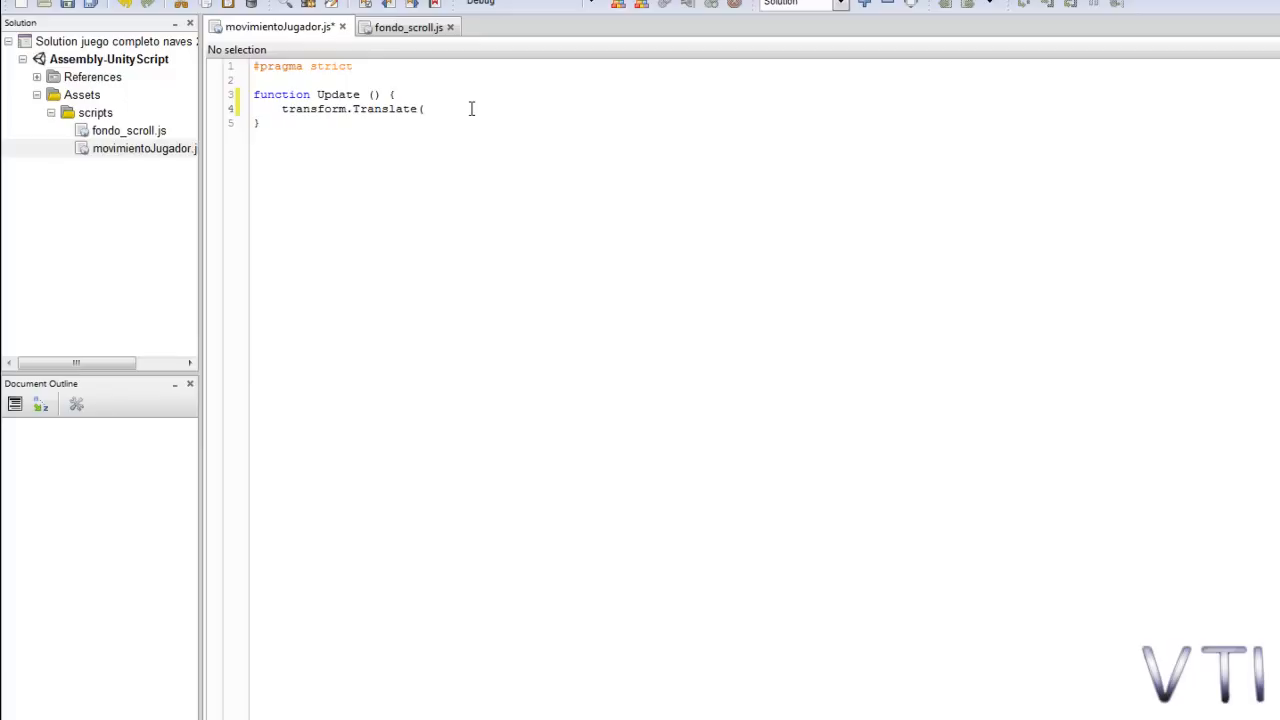
text(In)
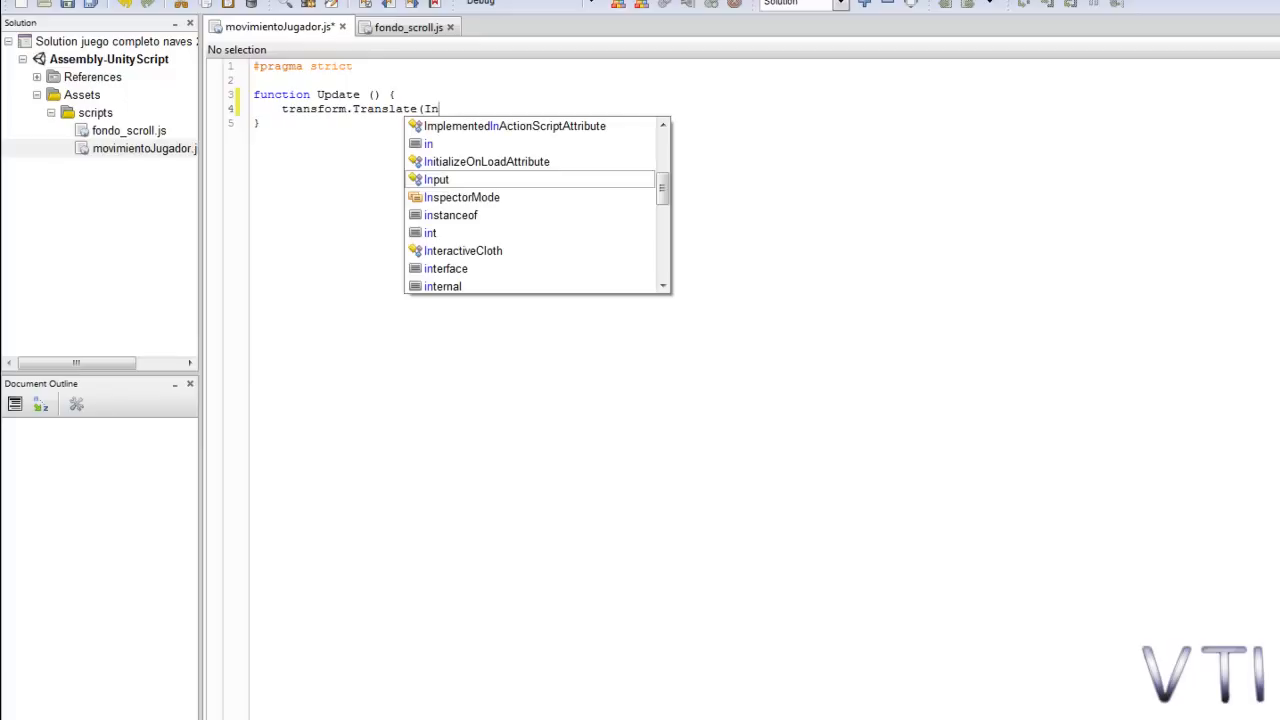
text(put.)
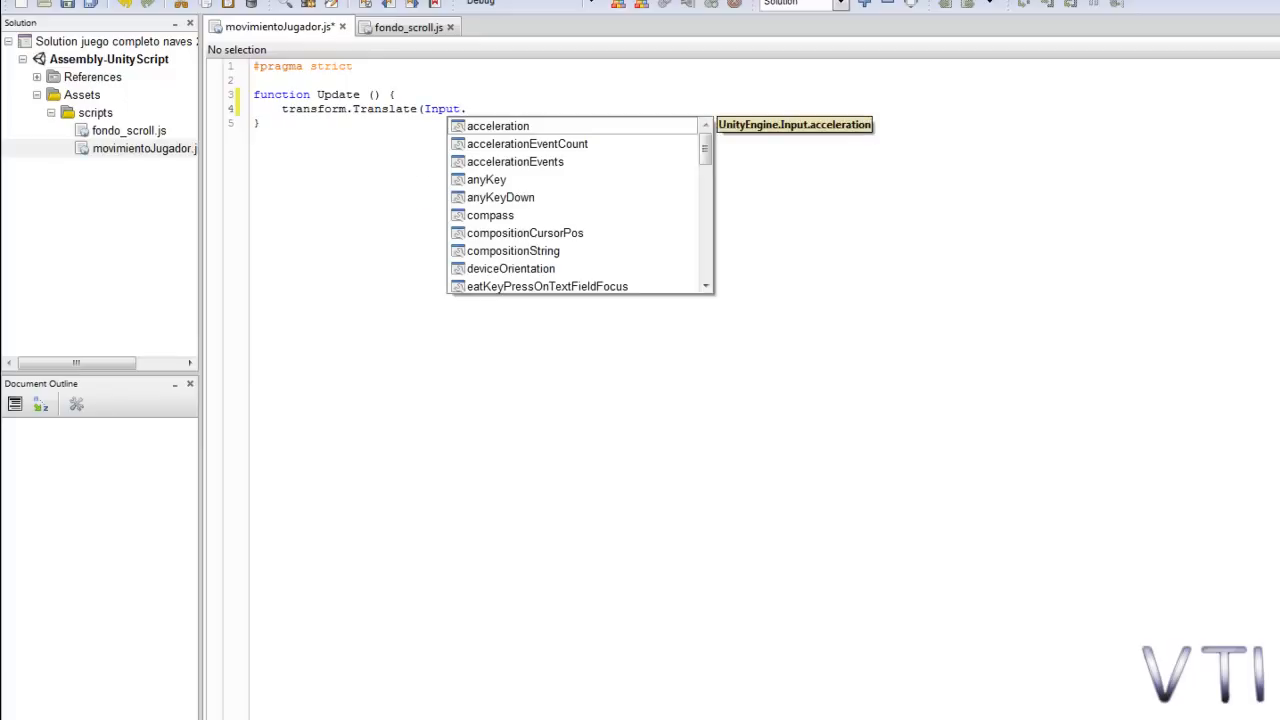
text(Get)
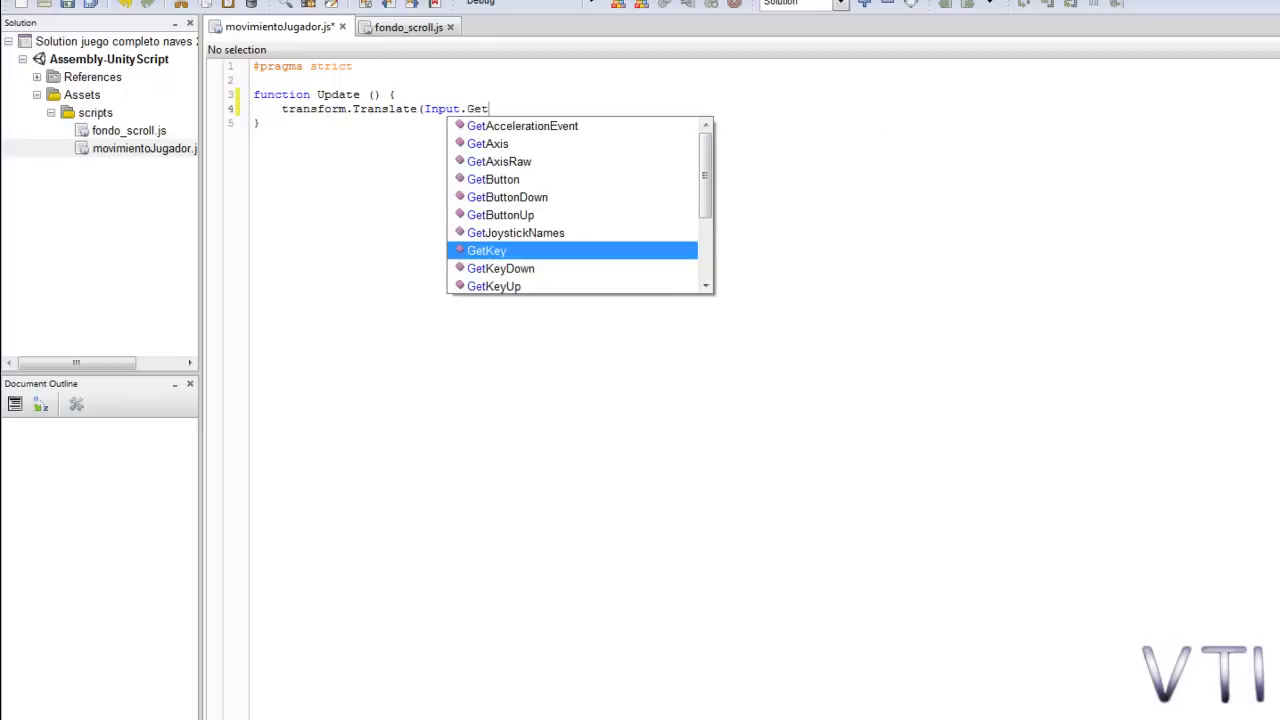
text(A)
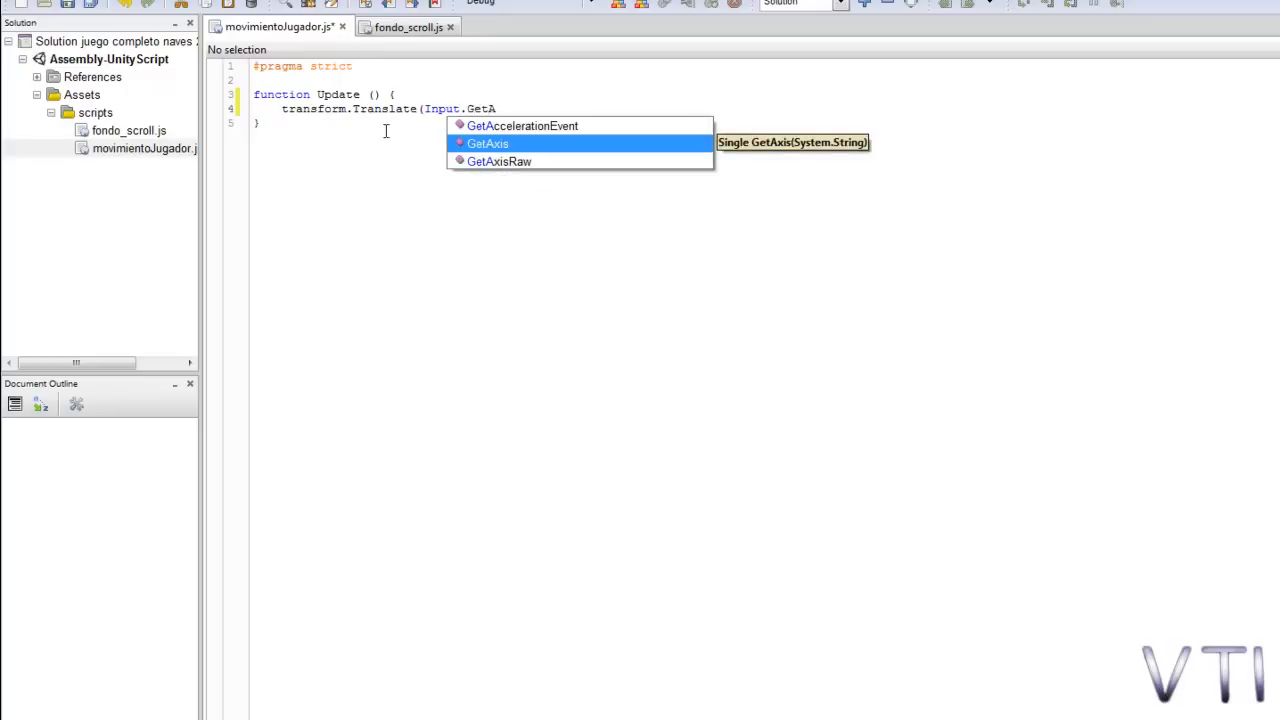
double_click(511, 162)
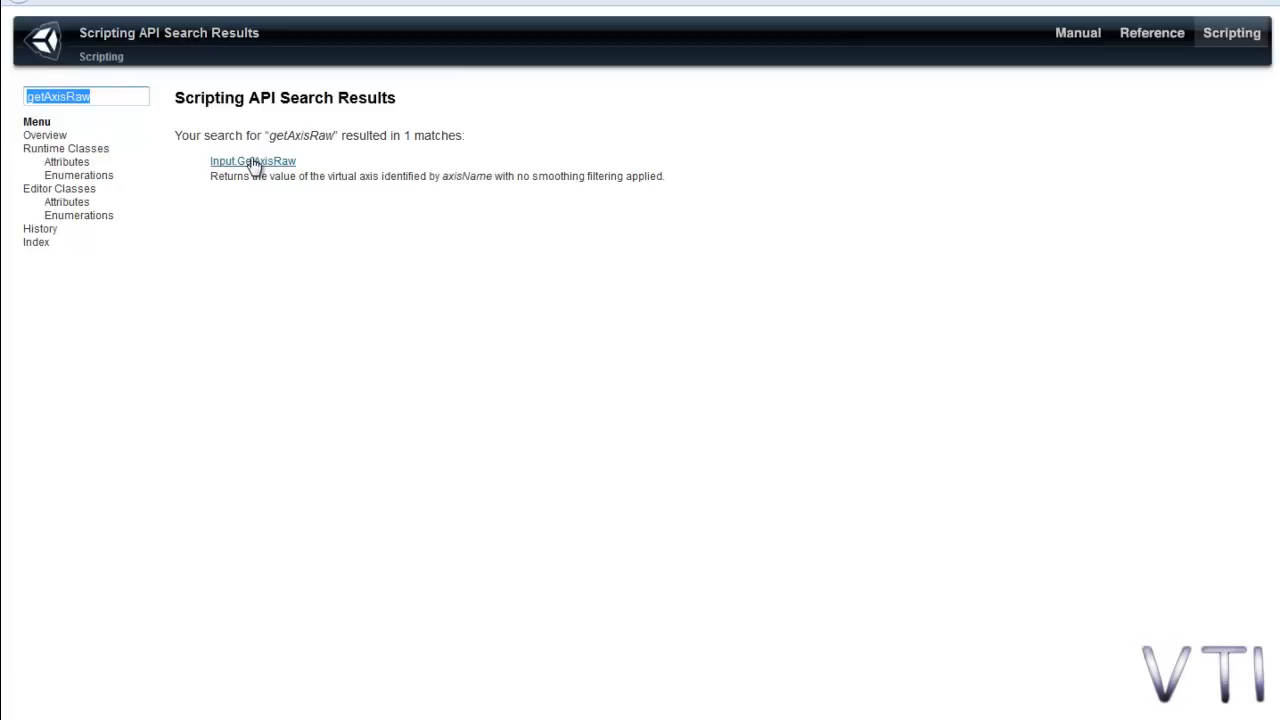
Open the Input.GetAxisRaw page in the browser's scripting reference, examine its axisName parameter, value range and "Horizontal" example, and return to the code editor.
click(253, 162)
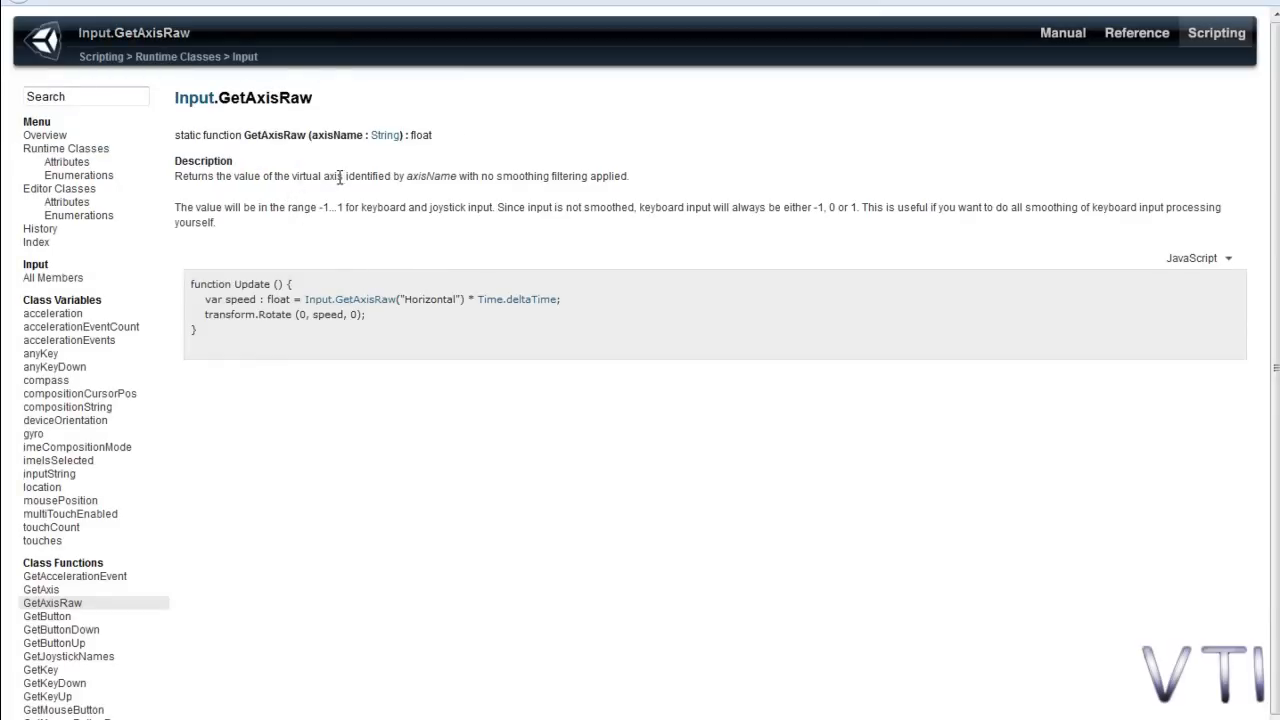
drag(457, 177, 406, 178)
drag(458, 299, 404, 299)
mouse_move(329, 207)
mouse_down()
mouse_move(311, 207)
mouse_move(345, 207)
mouse_move(331, 208)
mouse_up()
key(alt+Tab)
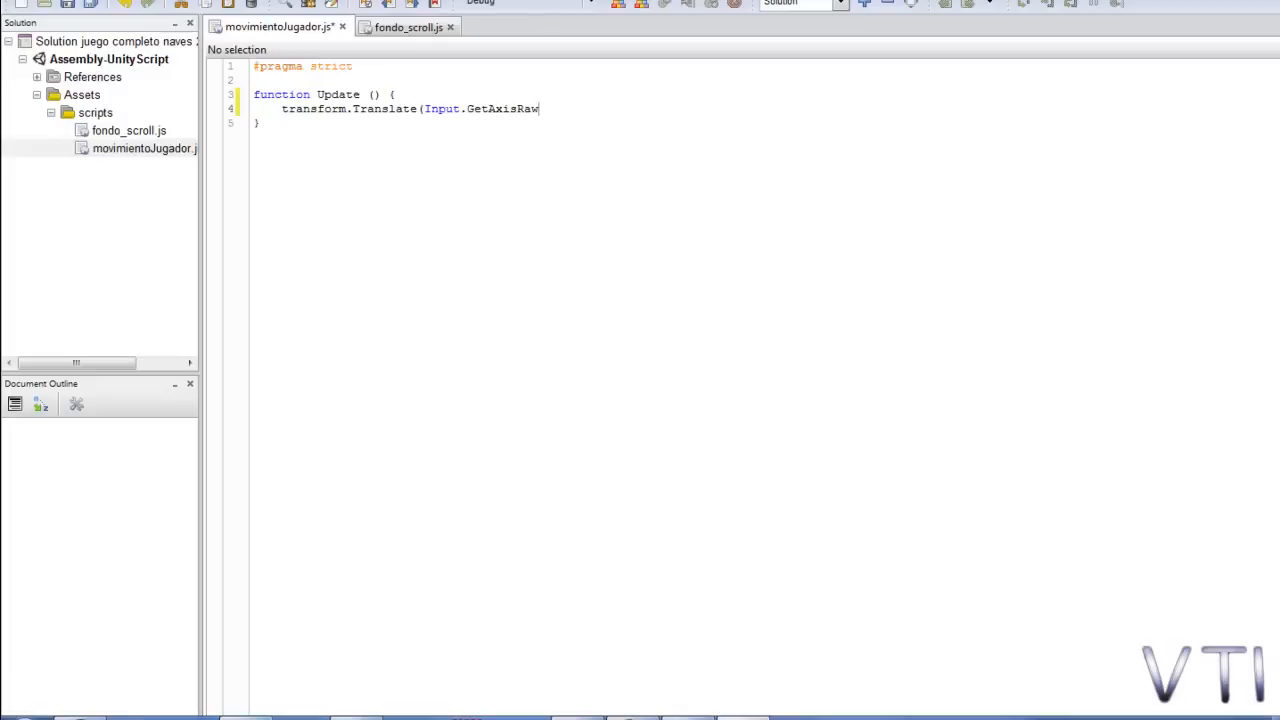
click(245, 718)
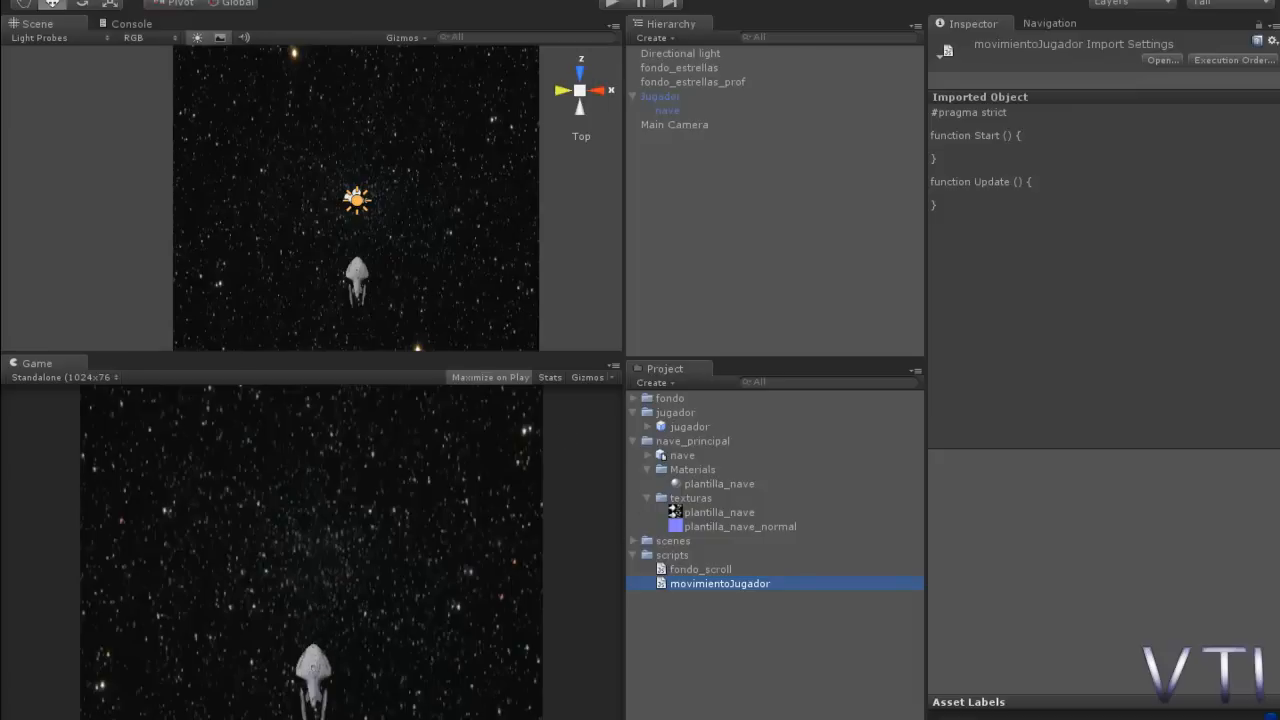
click(744, 717)
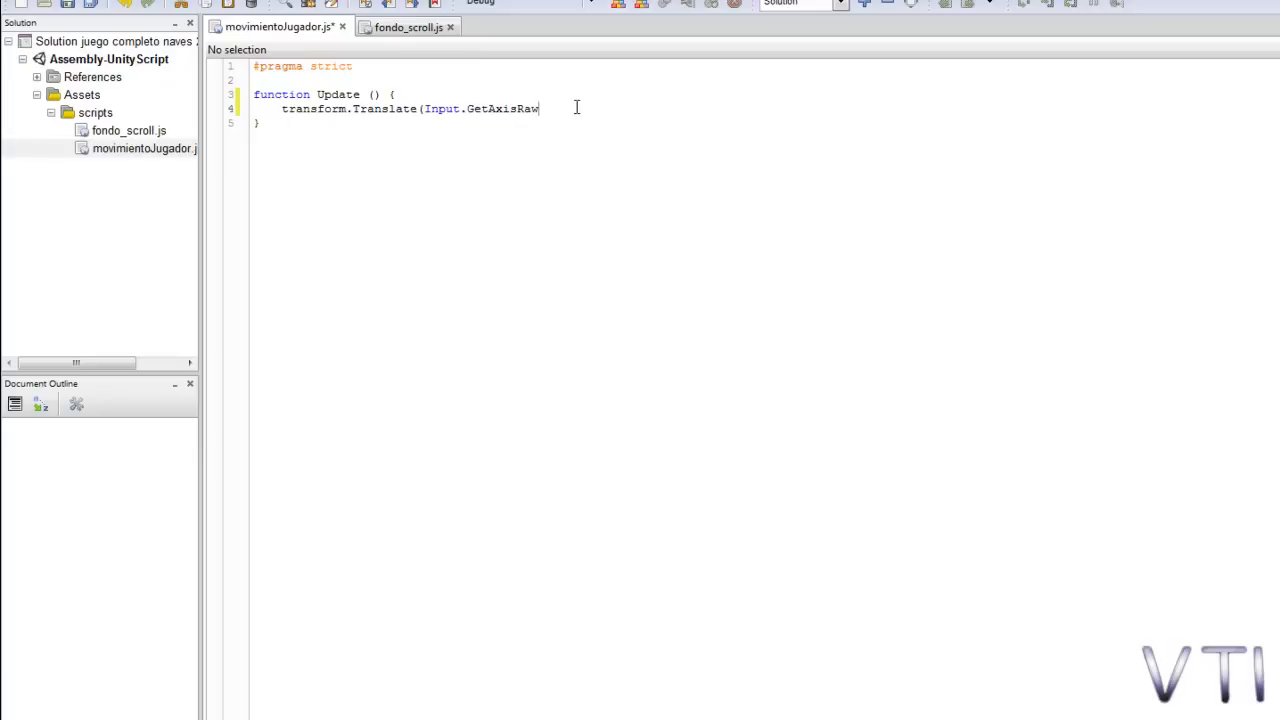
Give GetAxisRaw the "Horizontal" axis name, close its parenthesis and add 0 as the second Translate argument followed by a comma.
text(()
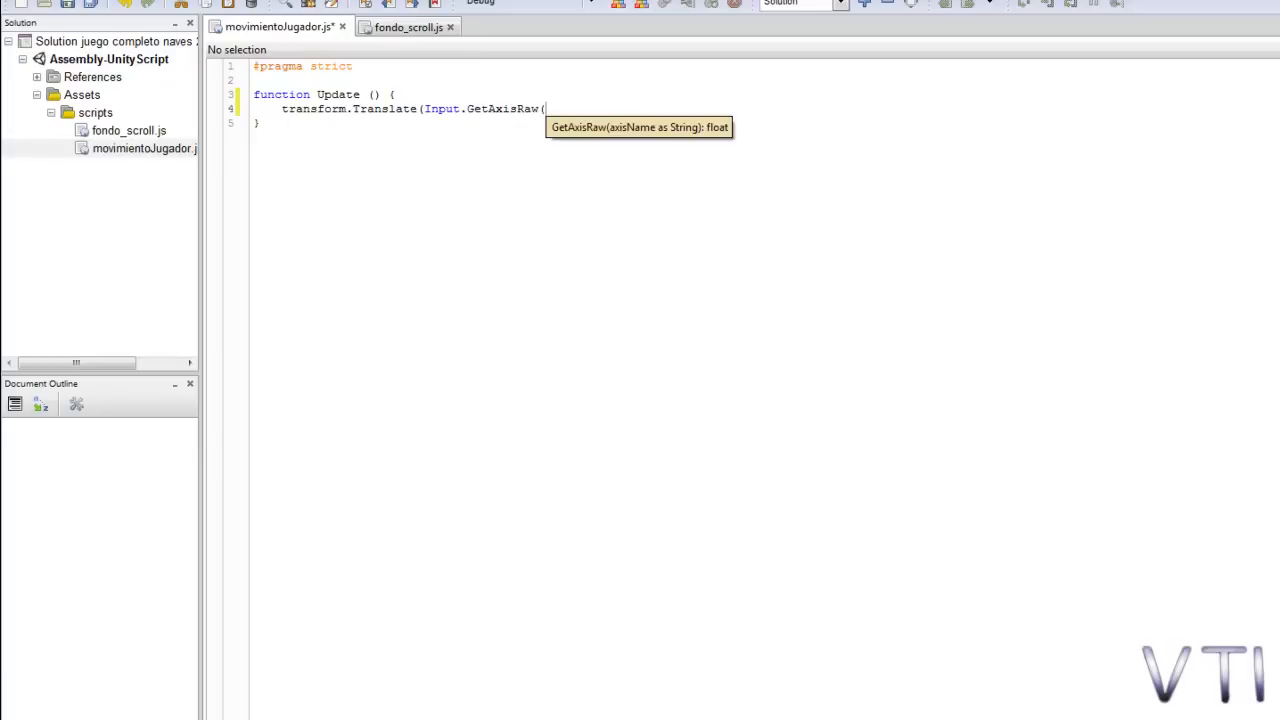
text("Horizontal)
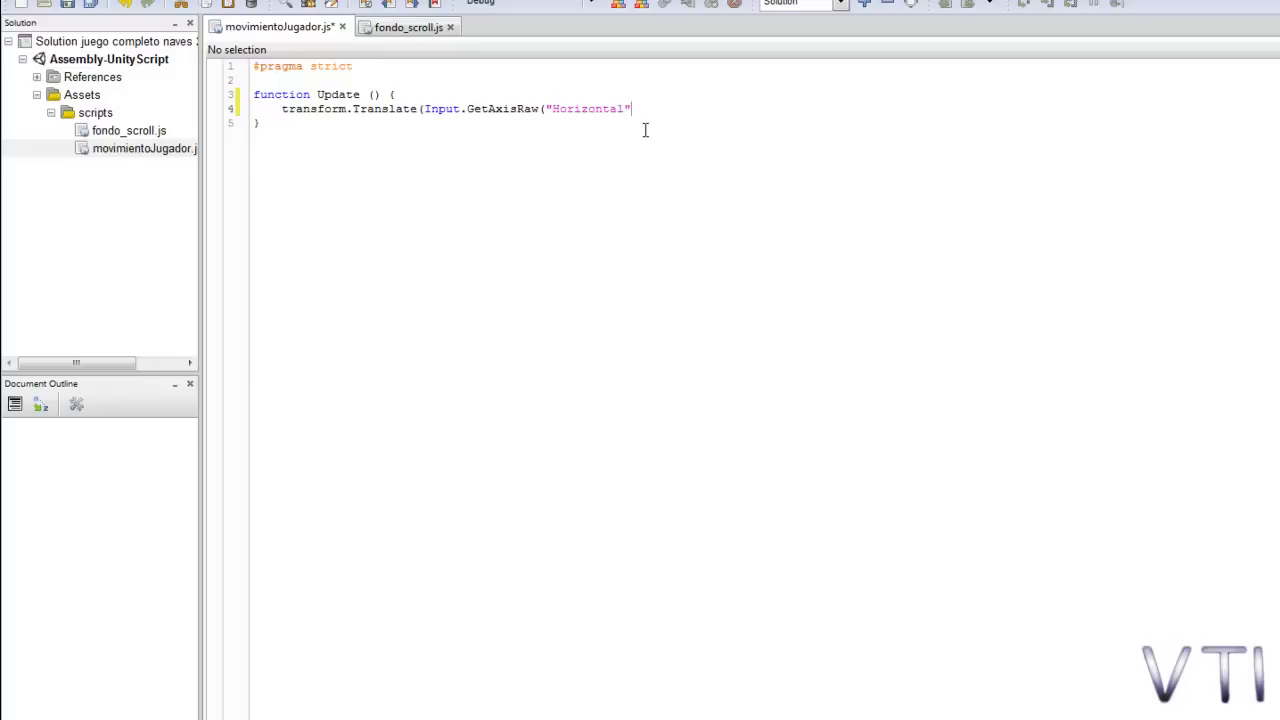
text(),0,)
Review the horizontal input argument and the zero argument of the Translate call.
drag(638, 108, 426, 108)
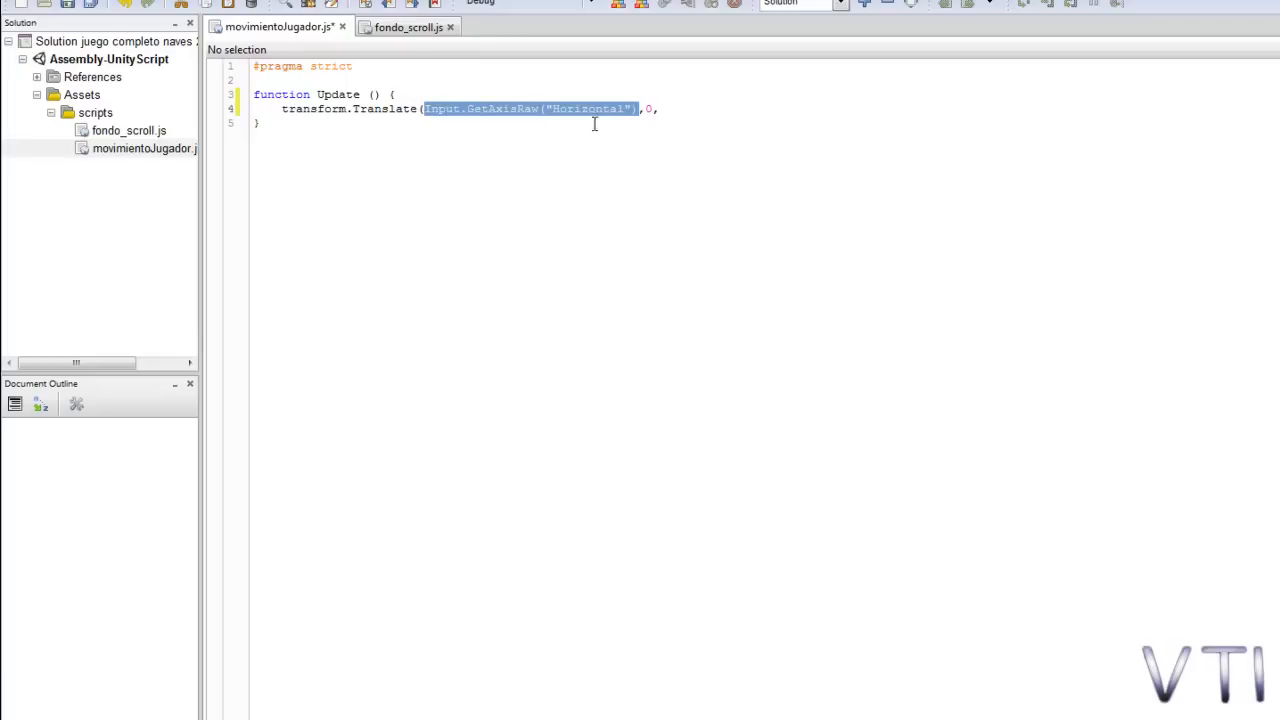
click(641, 108)
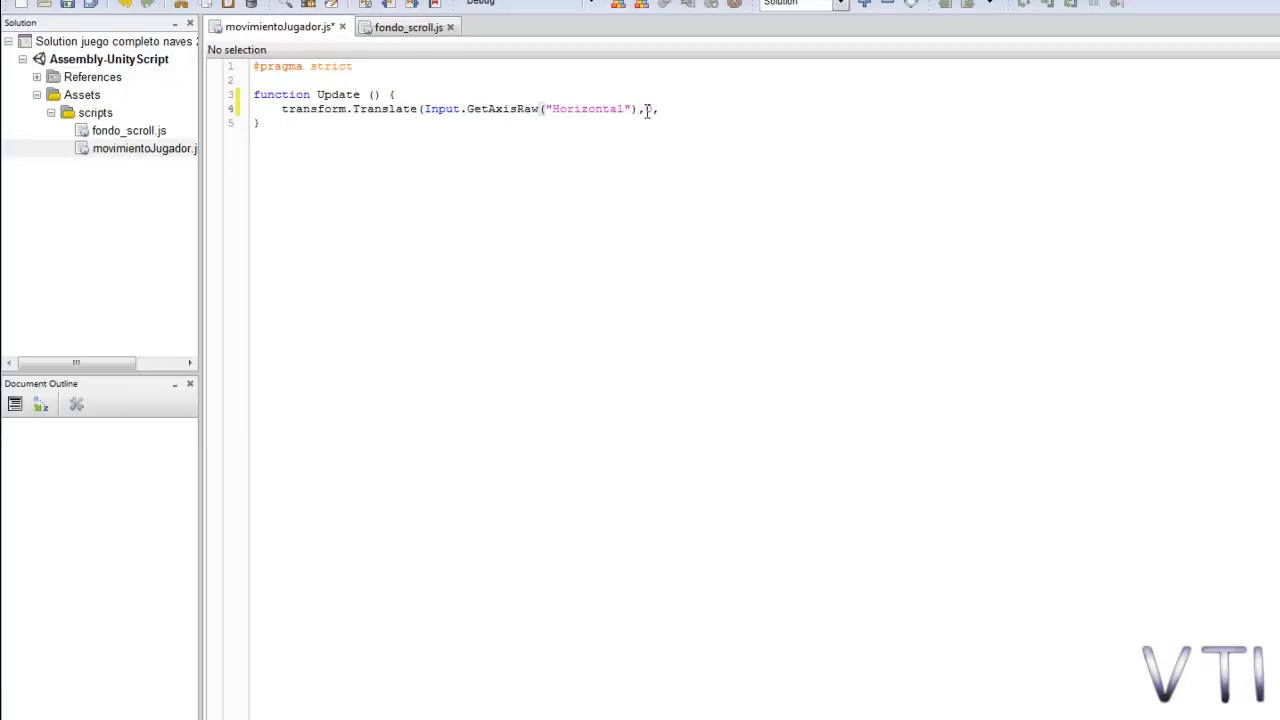
drag(637, 108, 424, 108)
click(567, 143)
drag(654, 108, 642, 111)
click(667, 108)
Copy Input.GetAxisRaw("Horizontal") into the third Translate argument, change the copy's axis to "Vertical" and end the line with a semicolon.
drag(634, 108, 472, 110)
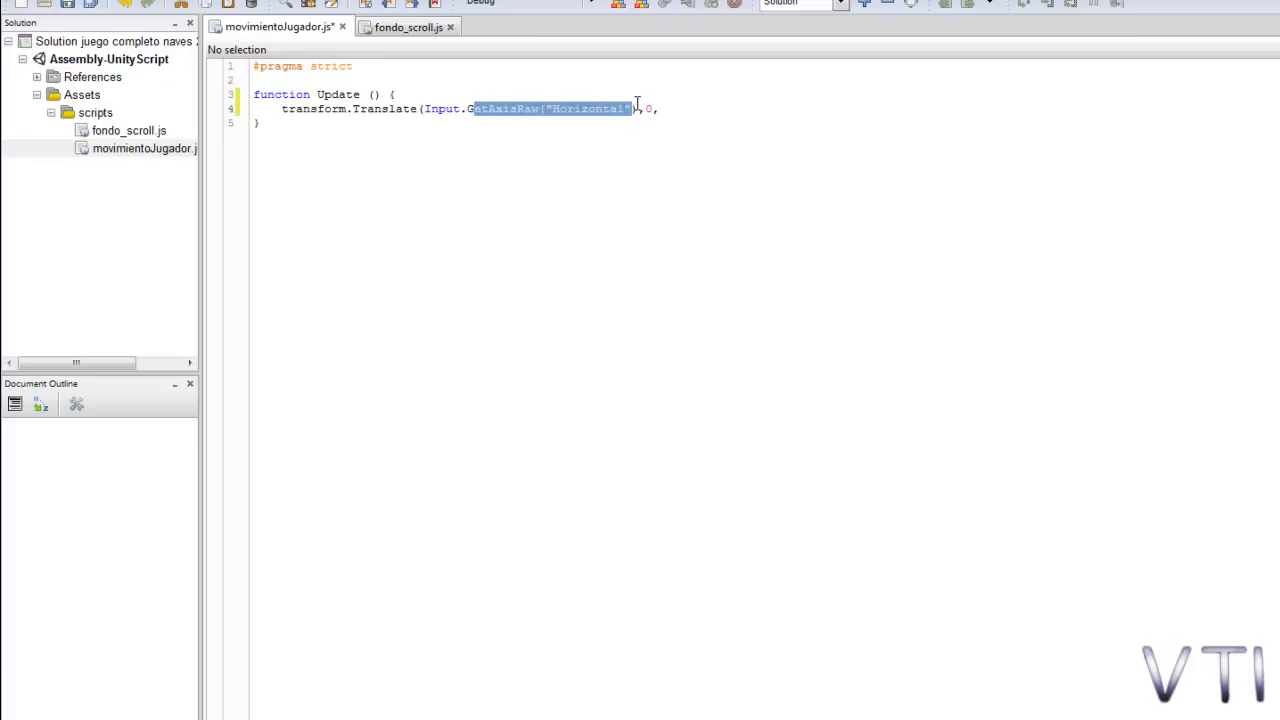
click(638, 106)
drag(638, 106, 424, 108)
right_click(463, 105)
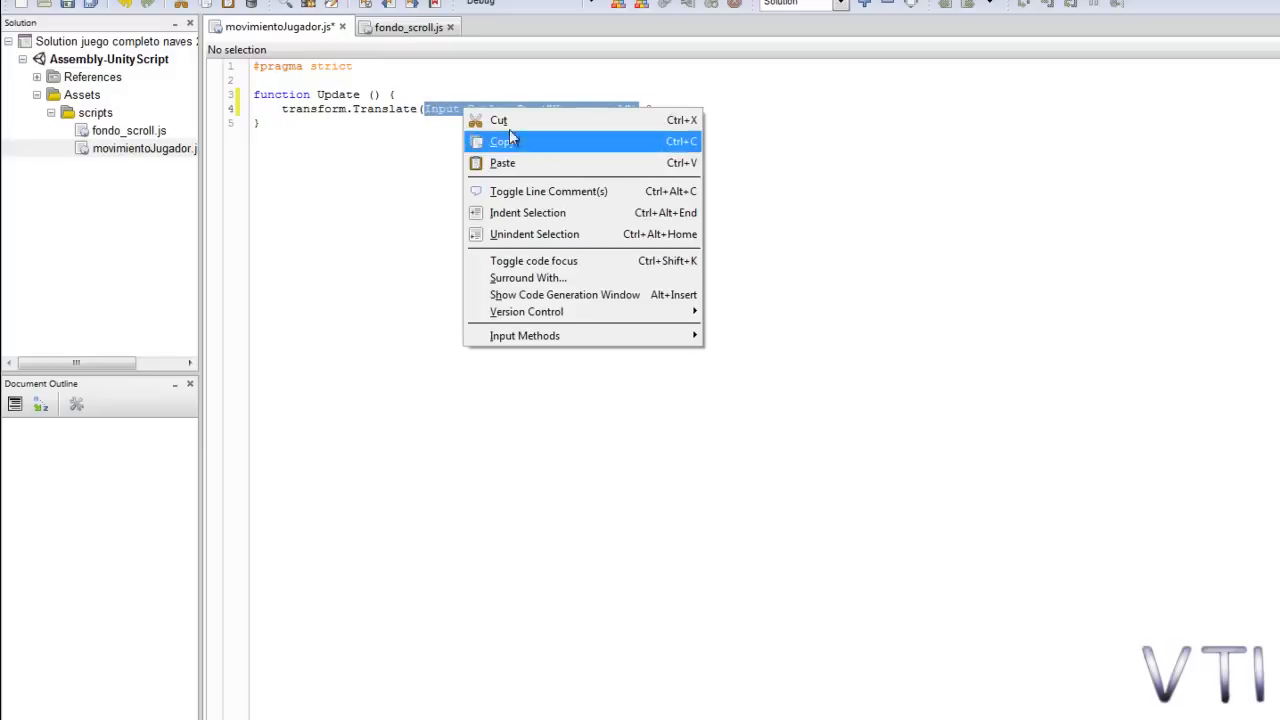
click(522, 140)
click(714, 119)
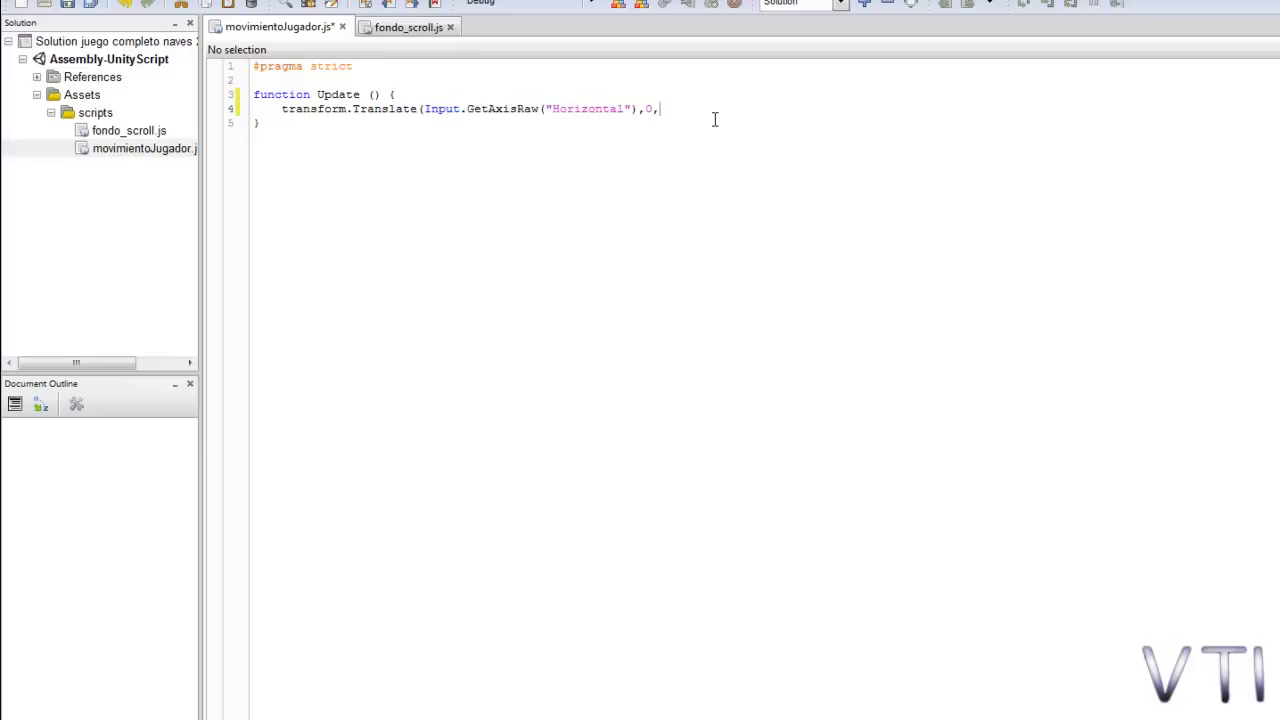
key(ctrl+v)
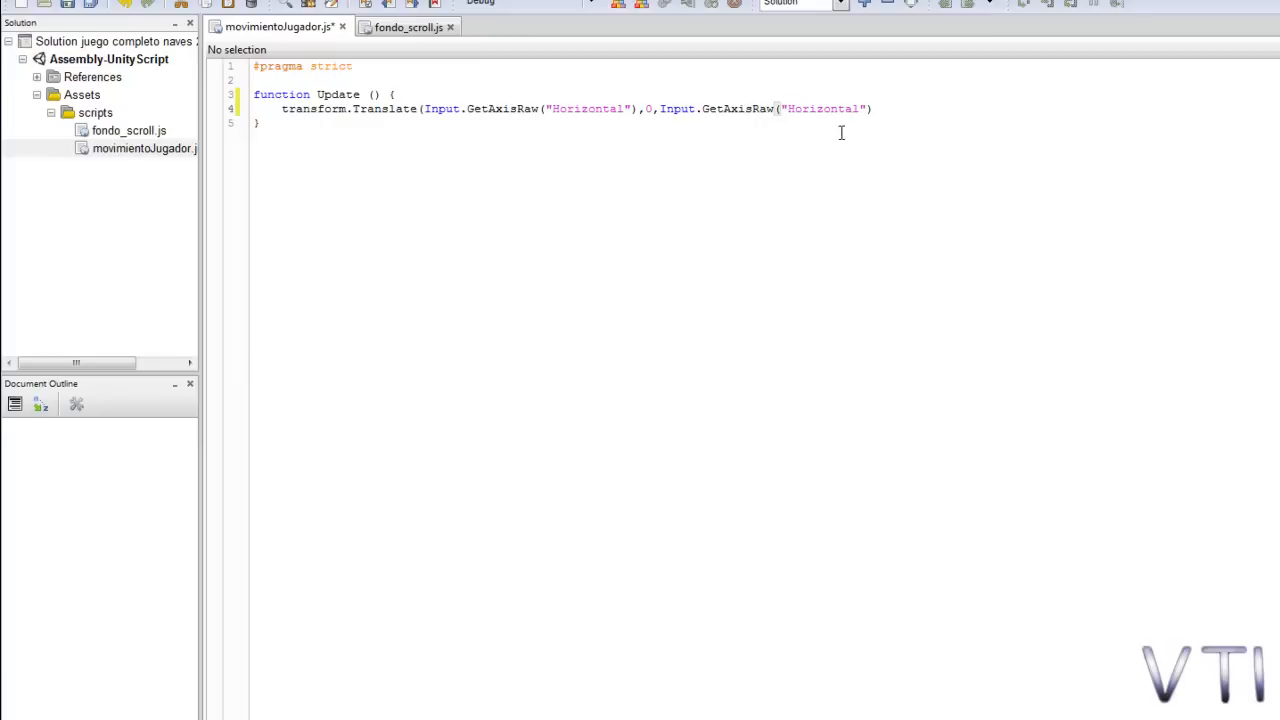
drag(862, 112, 790, 110)
text(Vertical)
click(878, 107)
text(;)
Multiply both the horizontal and the vertical GetAxisRaw arguments by Time.deltaTime.
click(636, 108)
text(*T)
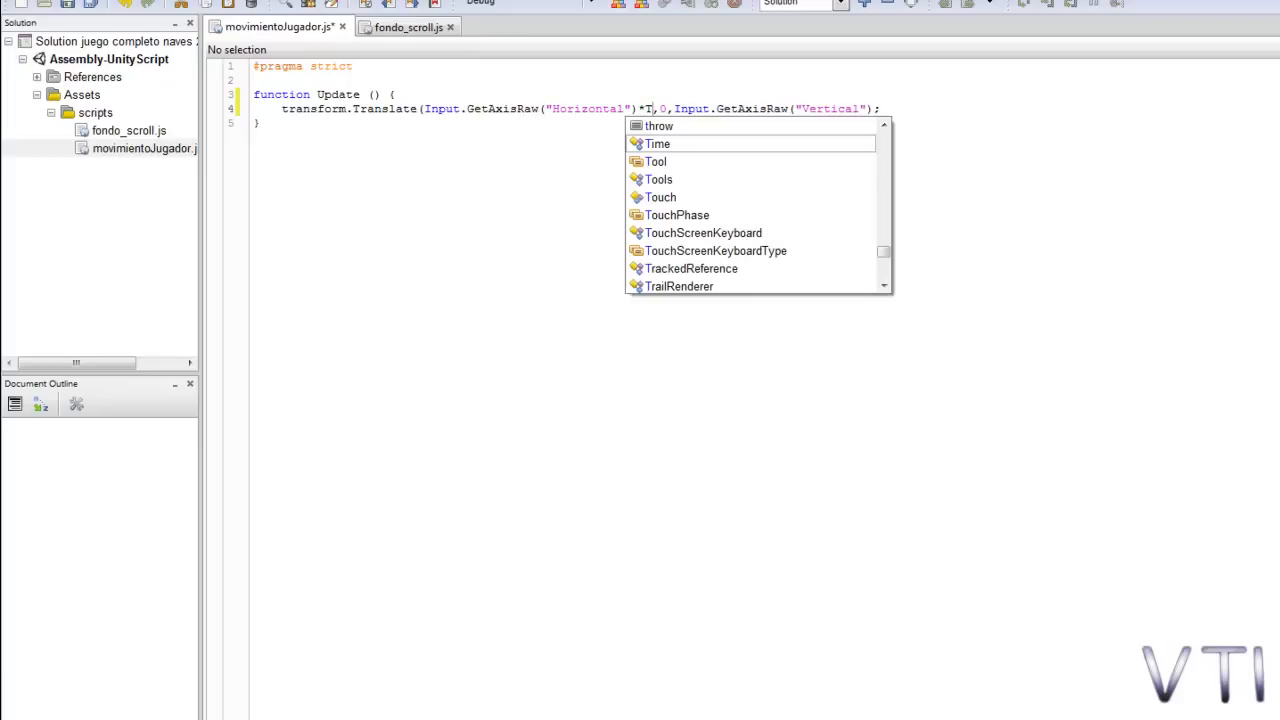
text(ime.De)
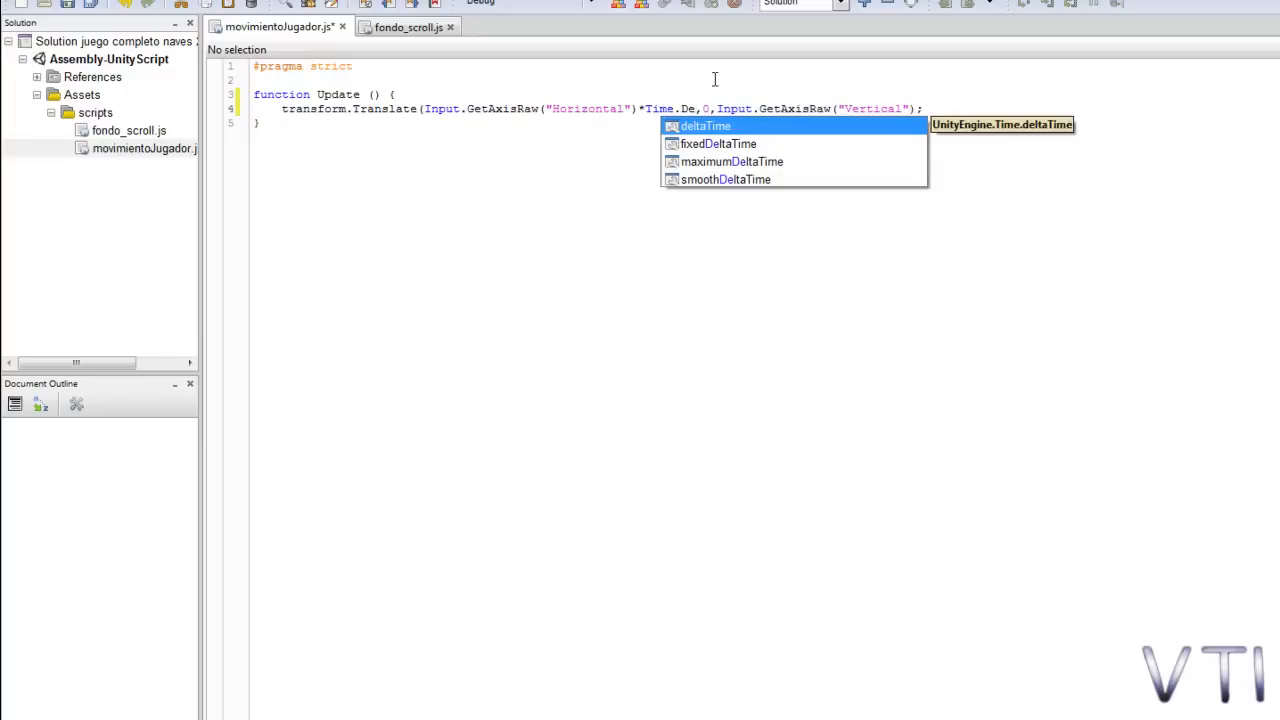
key(Return)
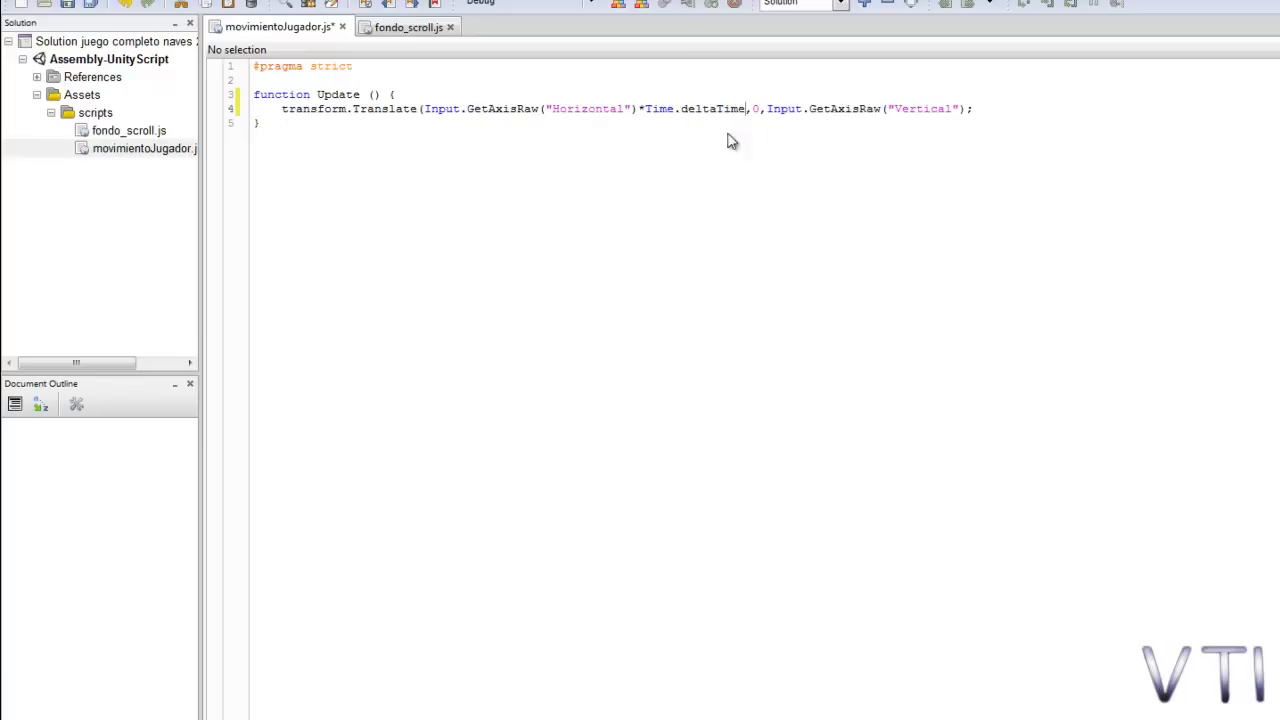
click(964, 109)
text(*T)
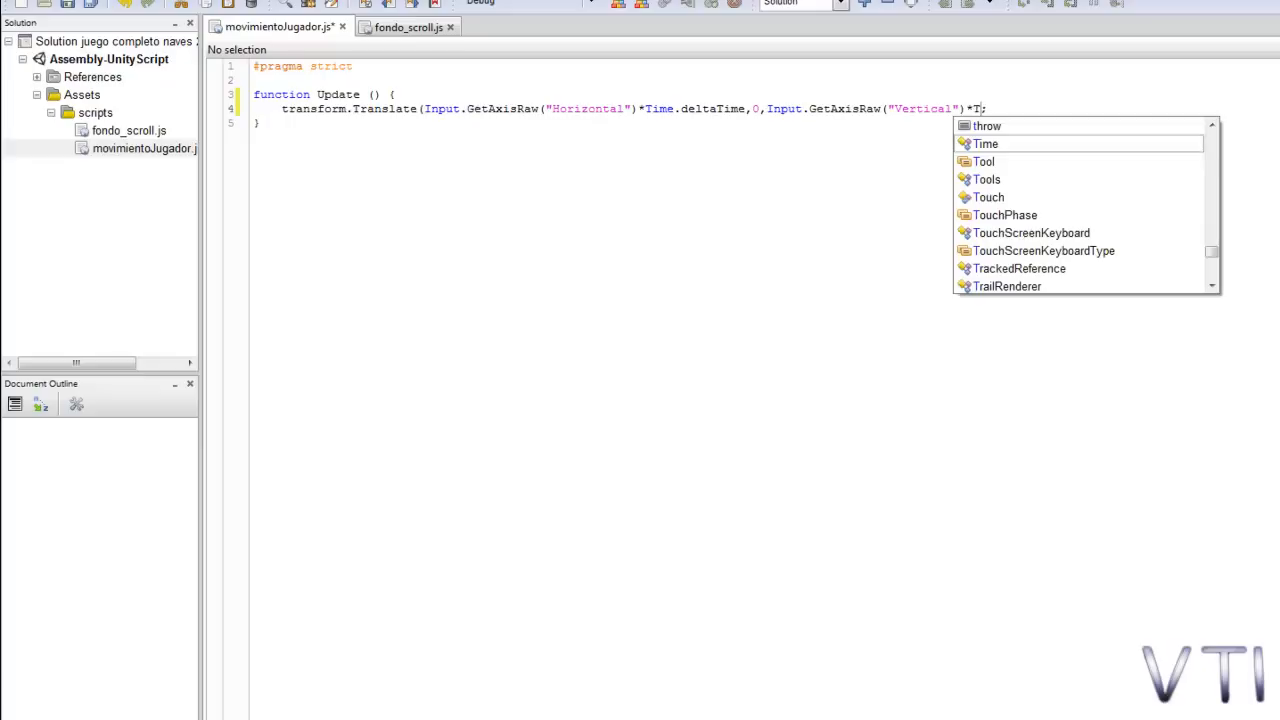
text(ime.)
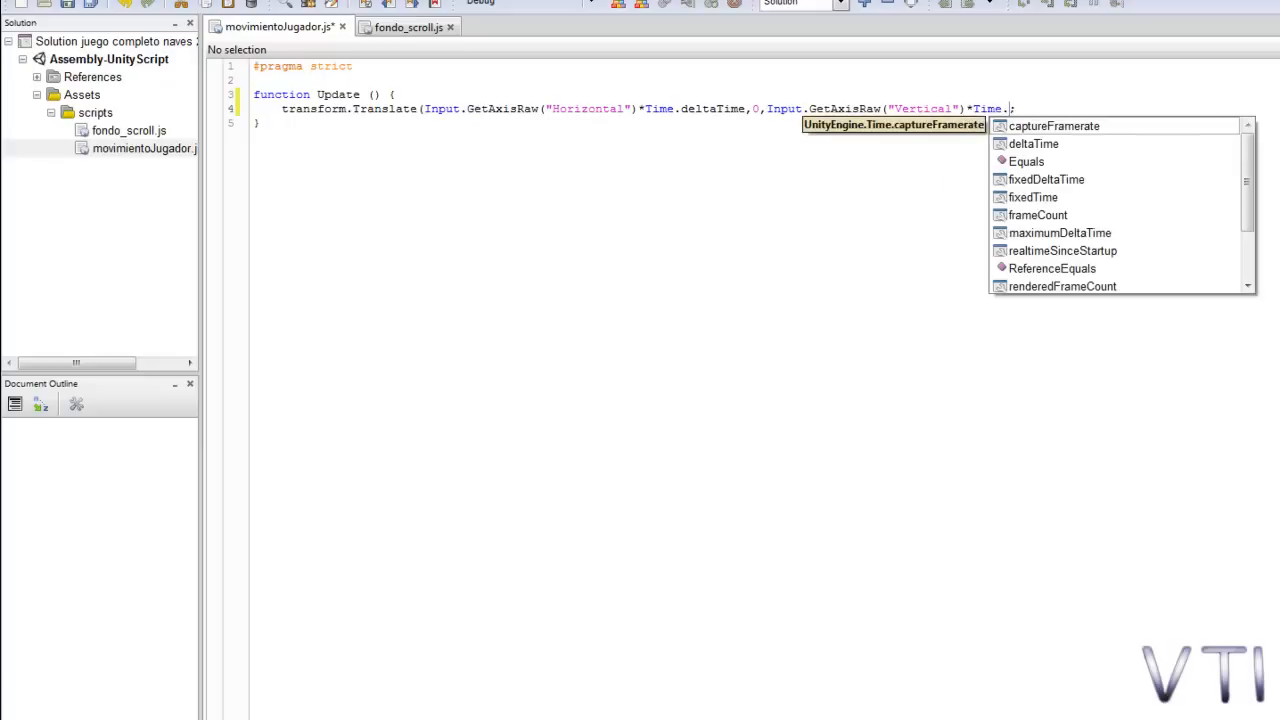
key(Down)
key(Return)
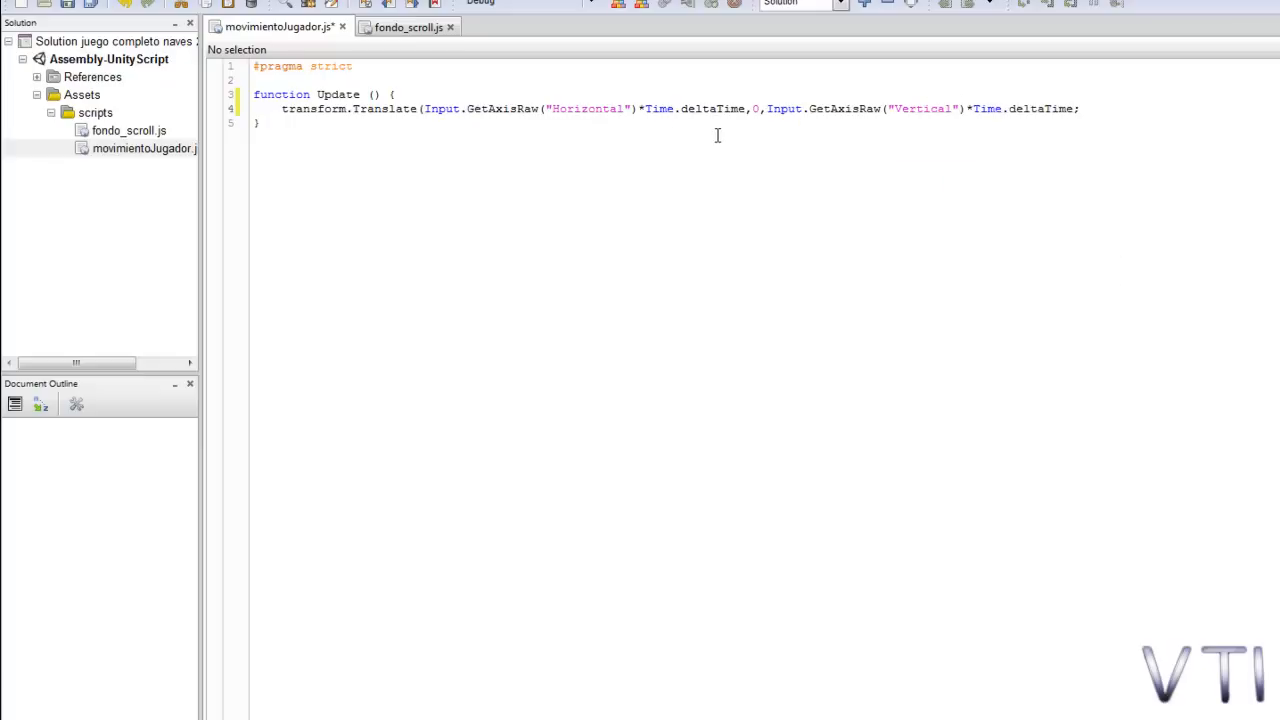
Declare the variable velocidadNave of type float on the blank line above the Update function.
click(264, 80)
text(var velocidad)
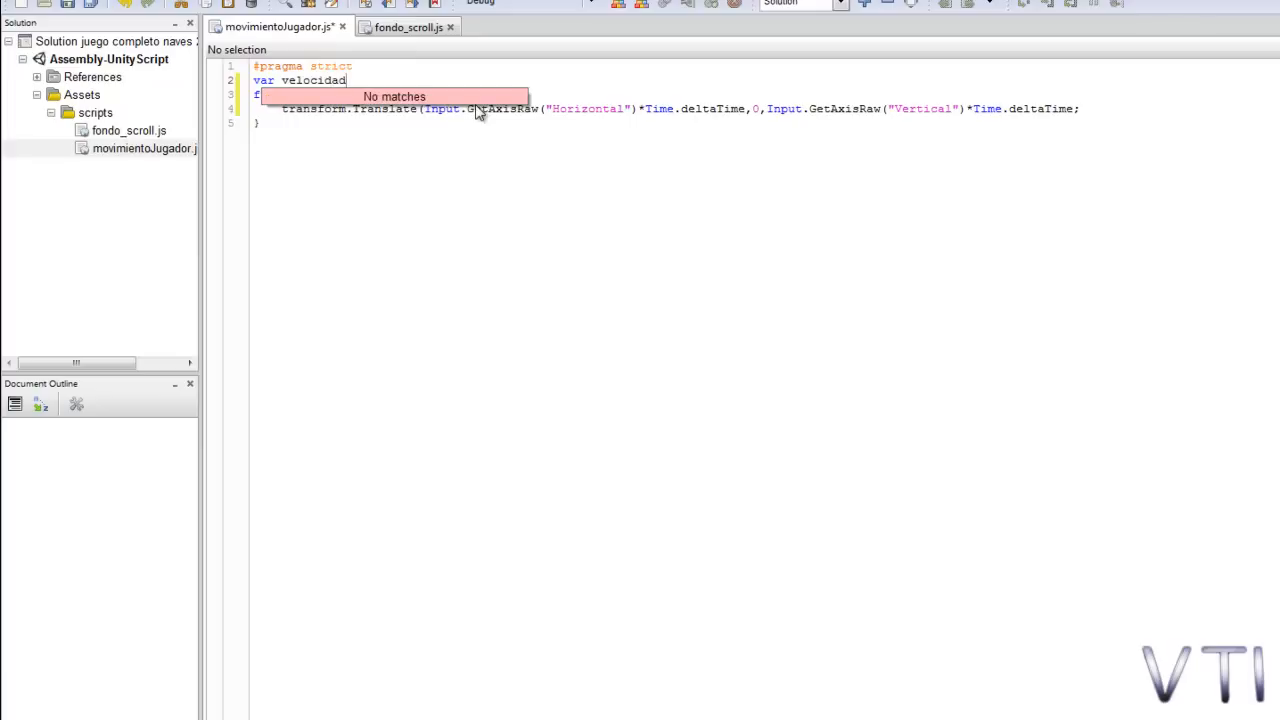
text(Nave:flota)
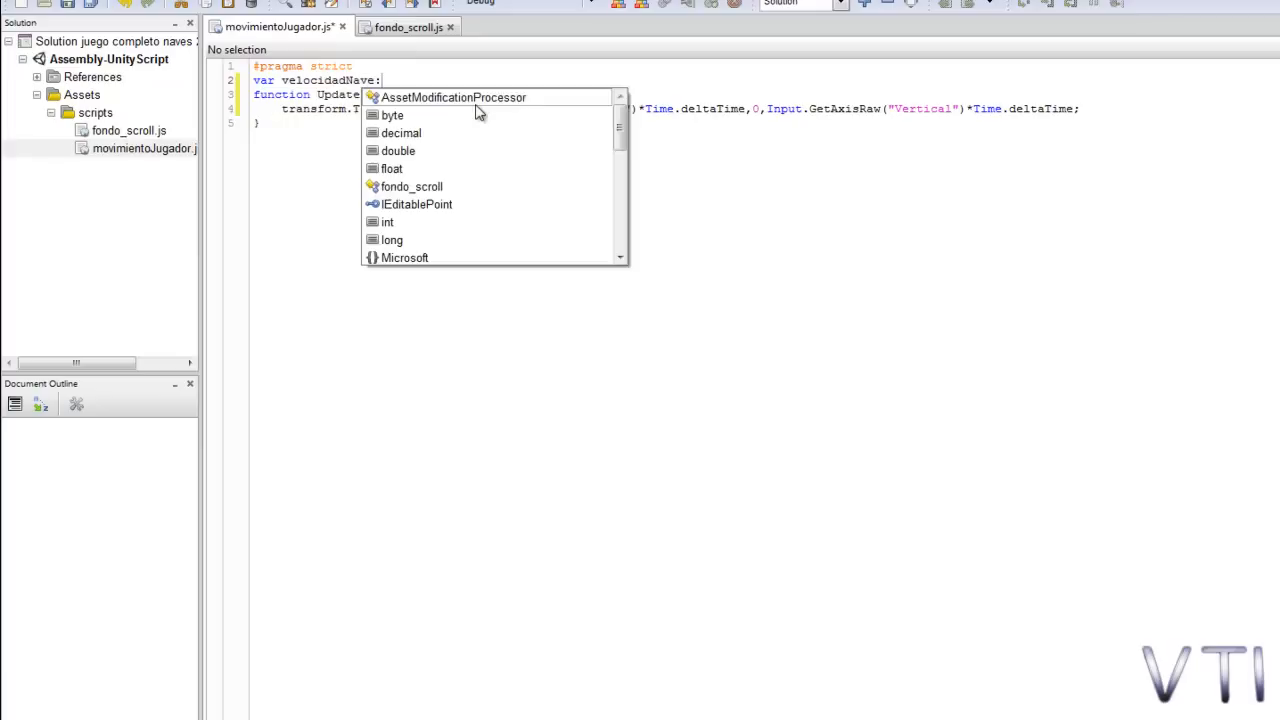
key(BackSpace)
key(BackSpace)
text(at;)
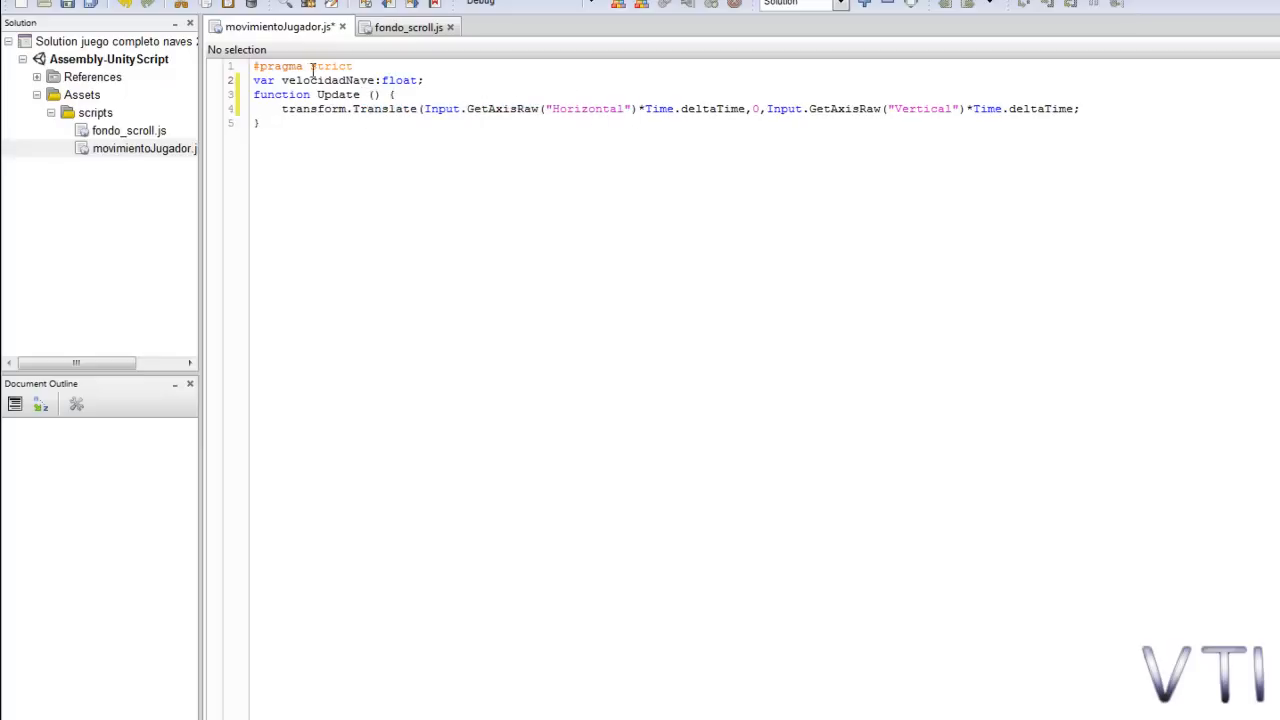
text(a)
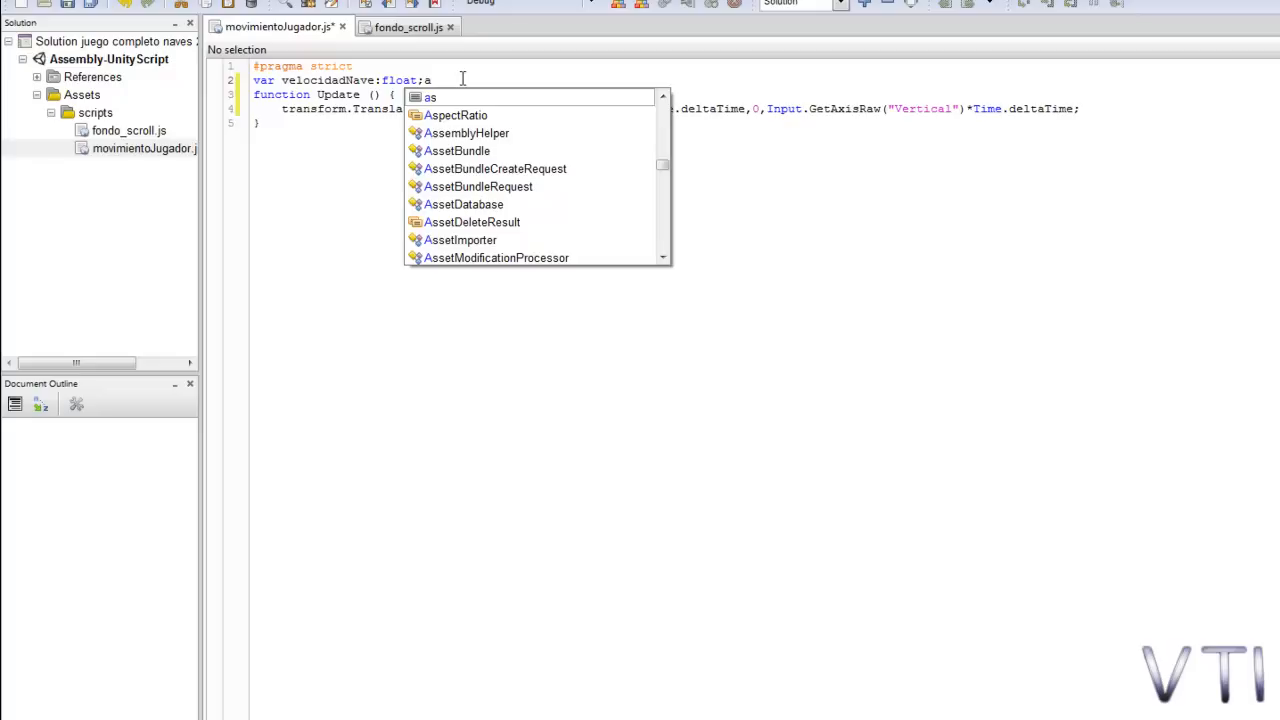
key(BackSpace)
Multiply the horizontal and vertical arguments of the Translate call by velocidadNave after Time.deltaTime.
drag(378, 80, 283, 80)
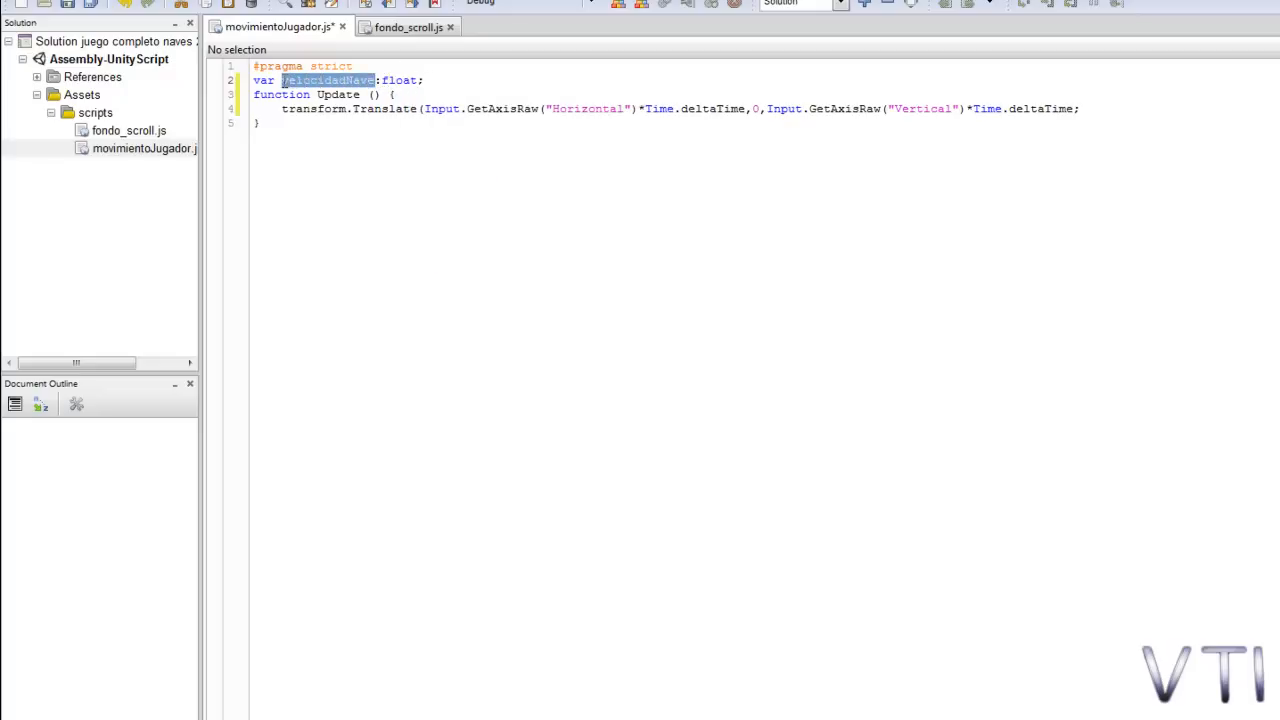
click(747, 109)
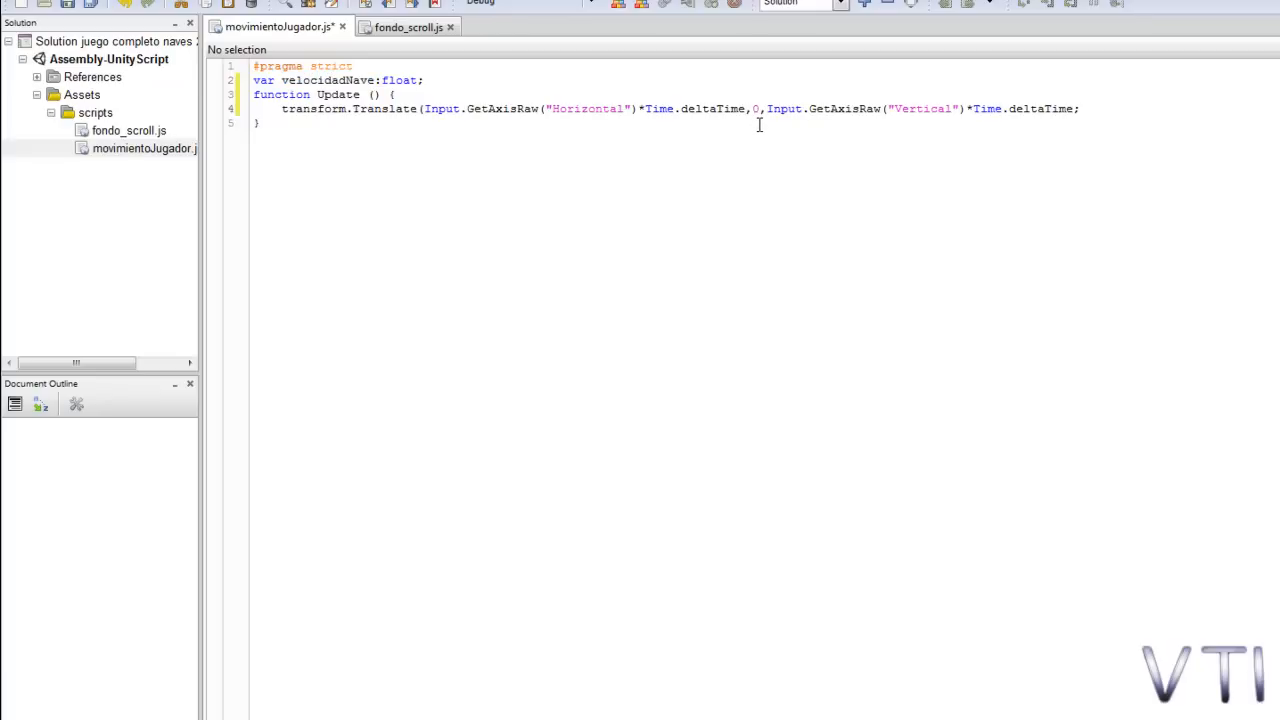
key(ctrl+v)
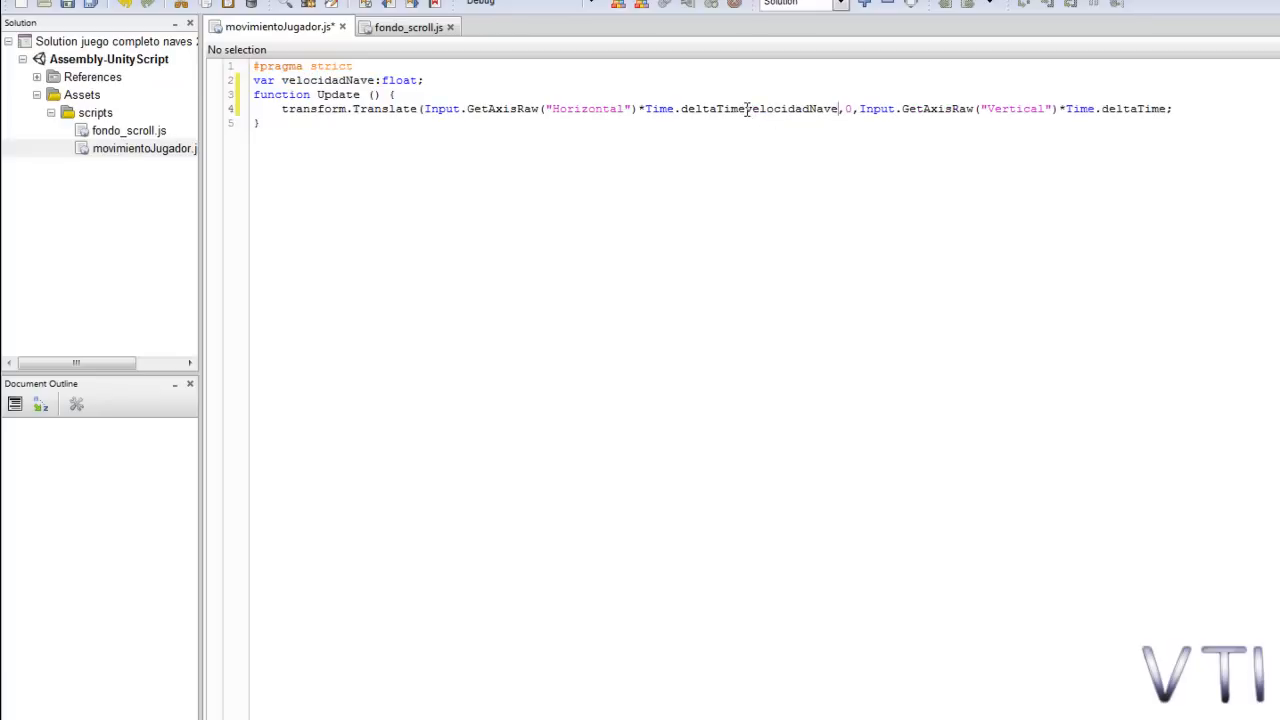
text(*)
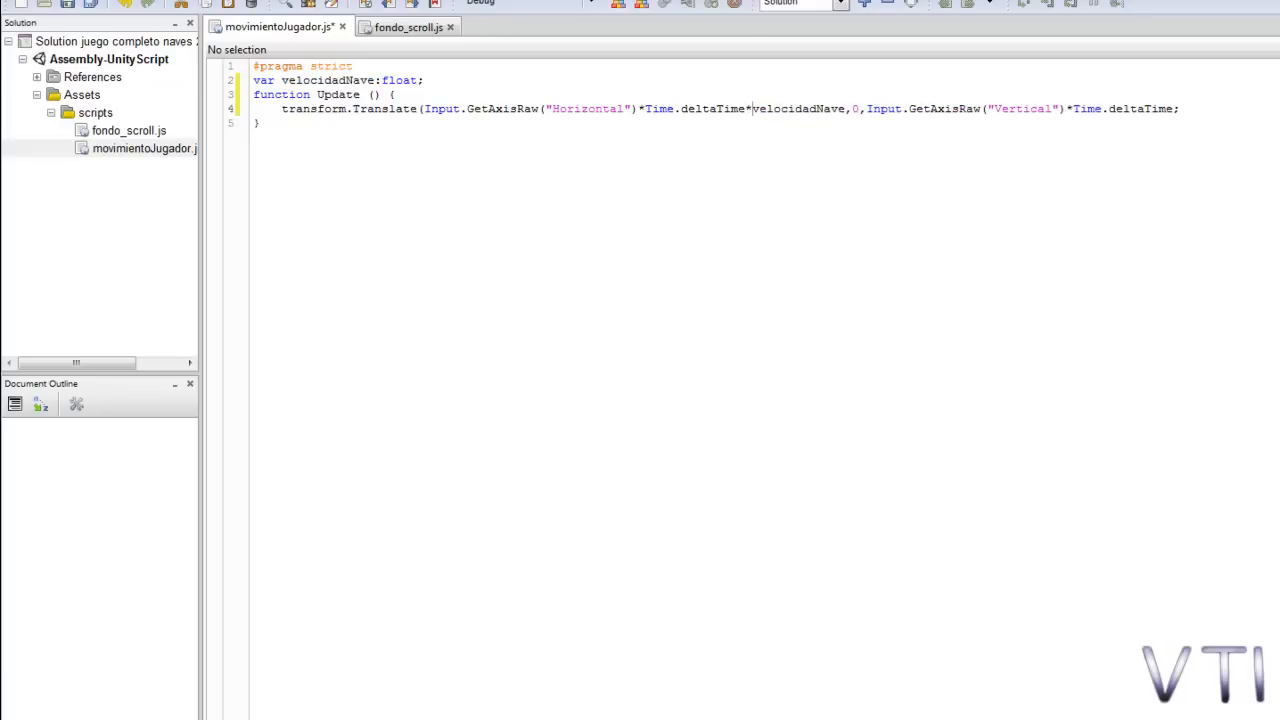
click(1176, 109)
text(*velocidadNave)
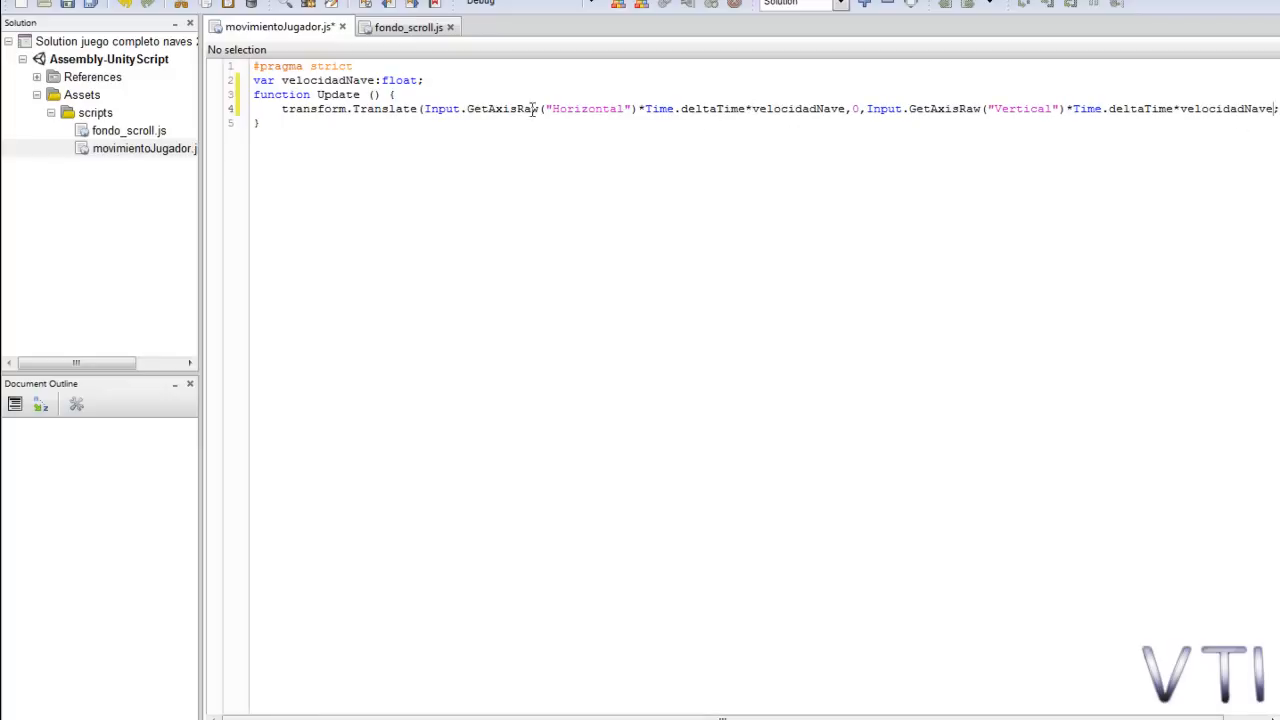
Add the missing closing parenthesis before the semicolon of the transform.Translate line and build the script.
click(618, 5)
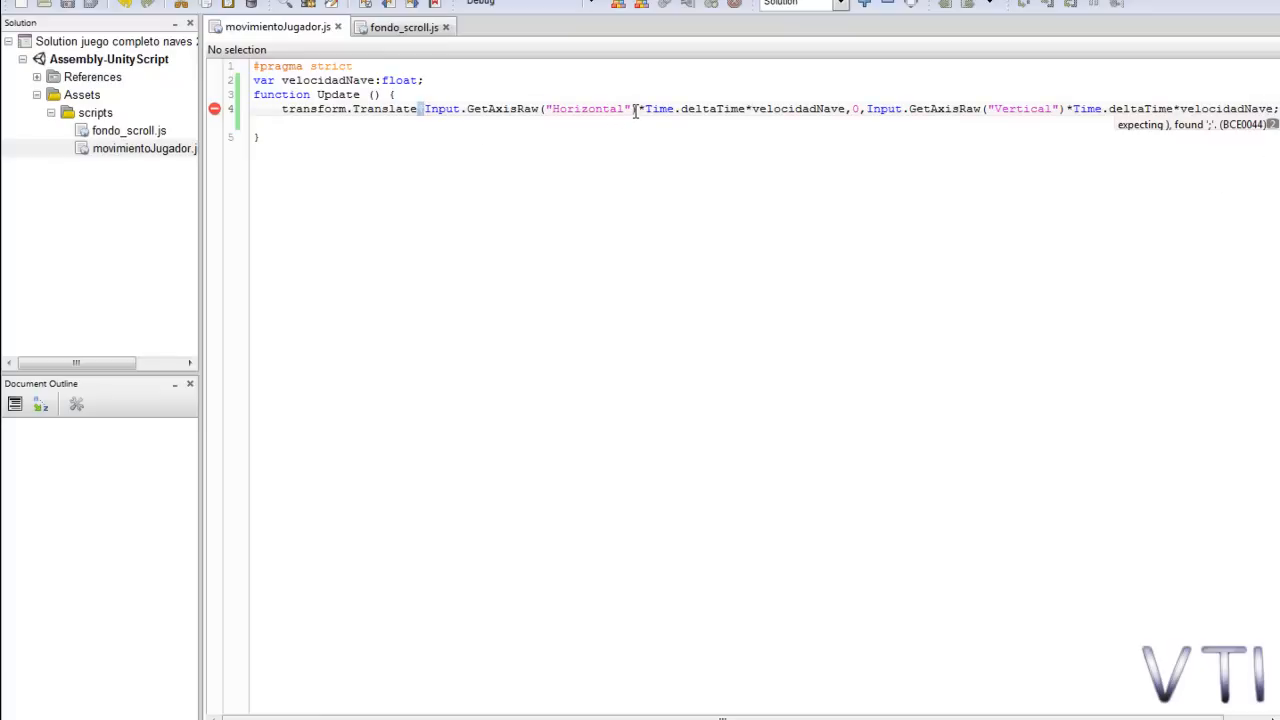
drag(632, 108, 567, 110)
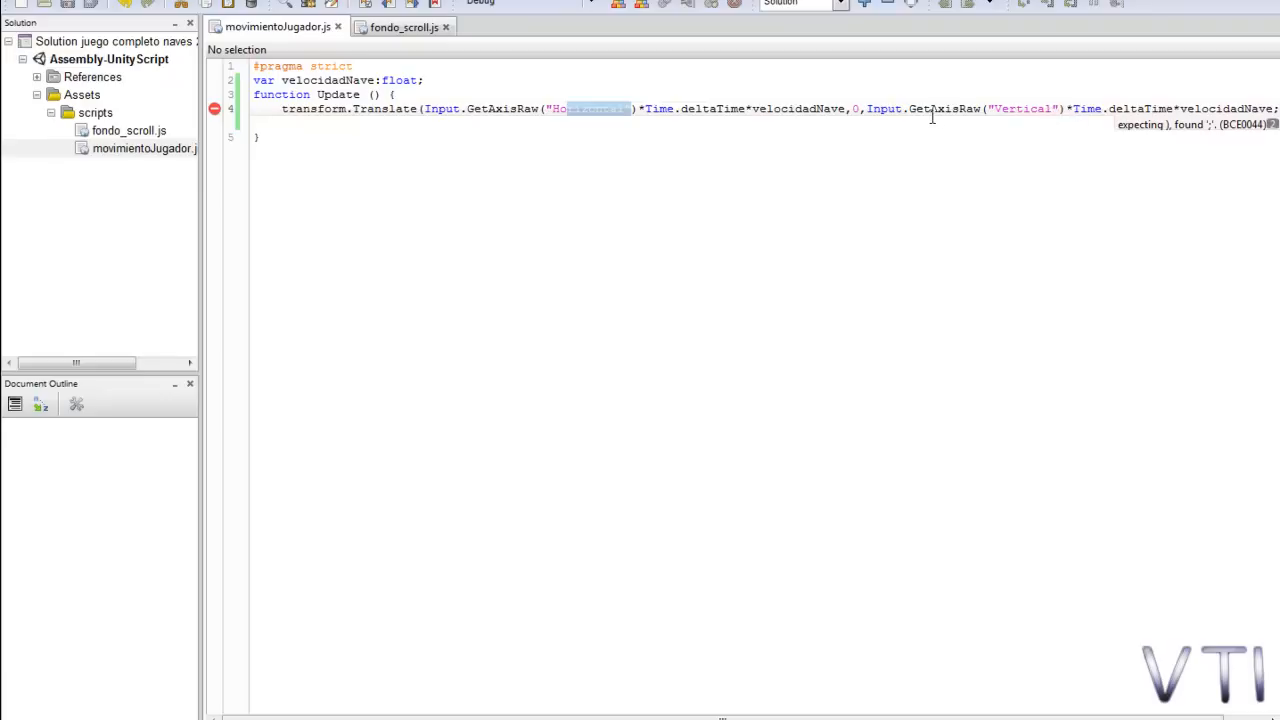
click(1273, 108)
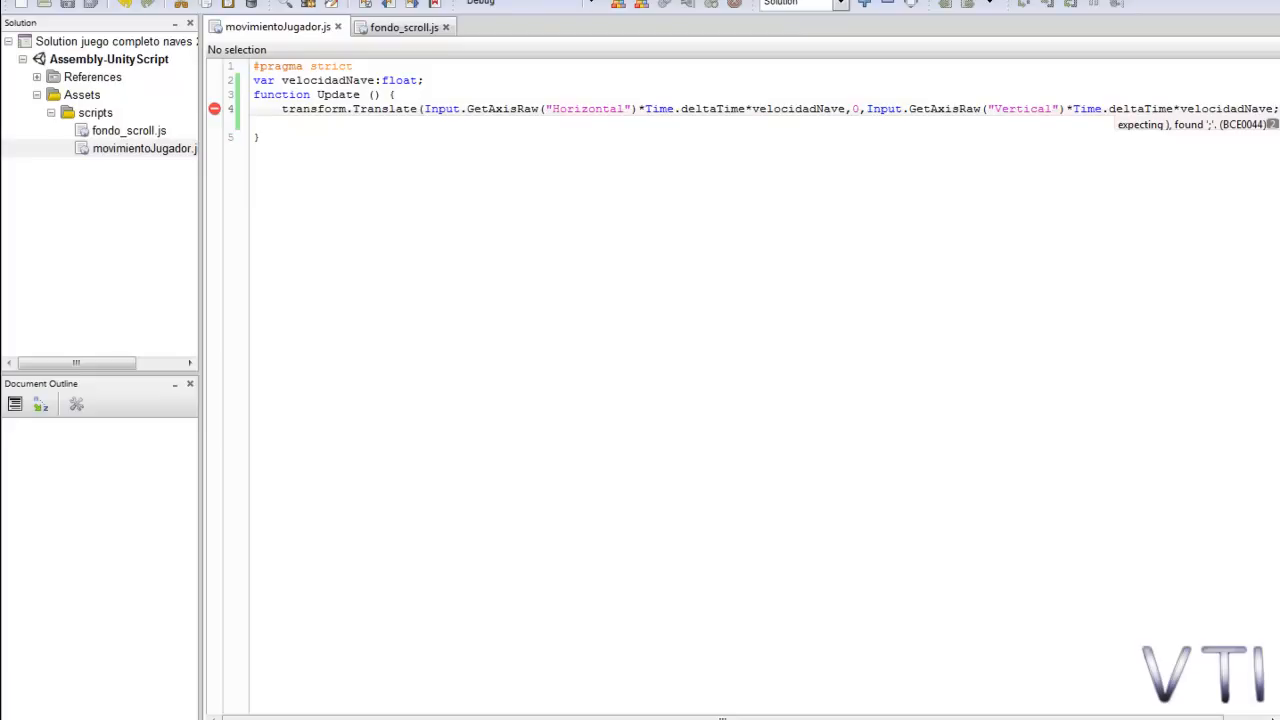
text())
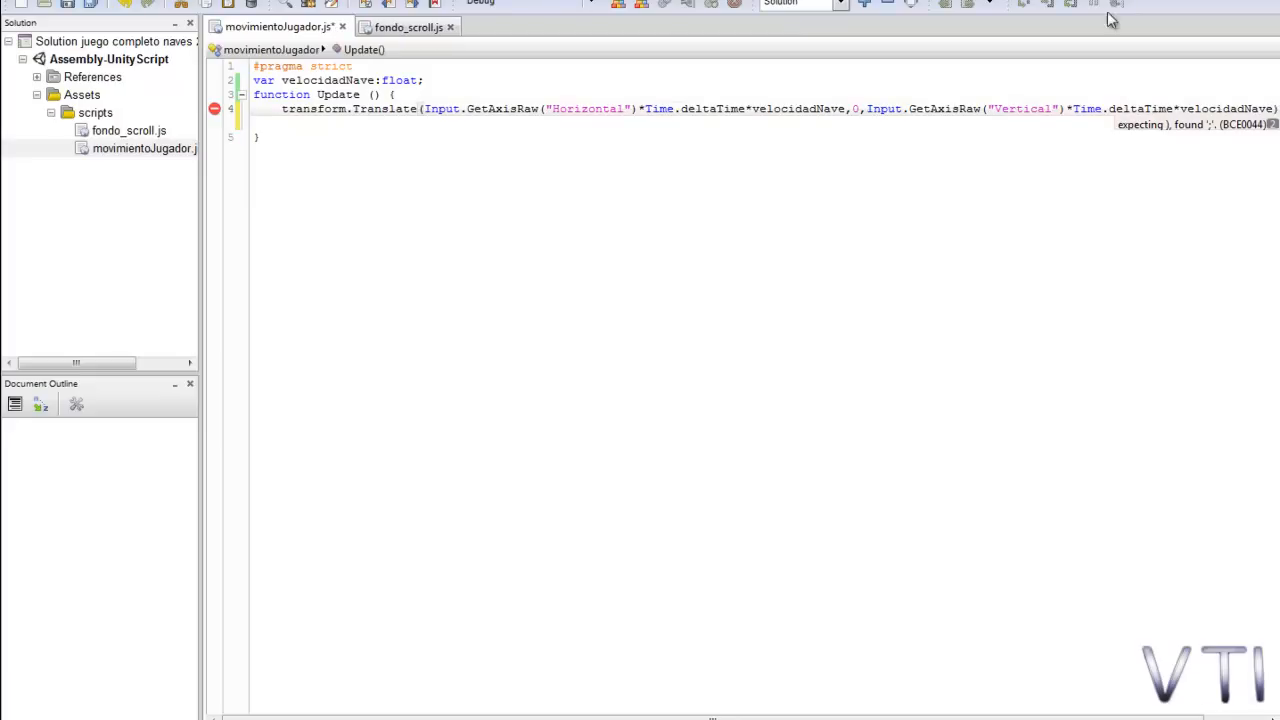
click(618, 5)
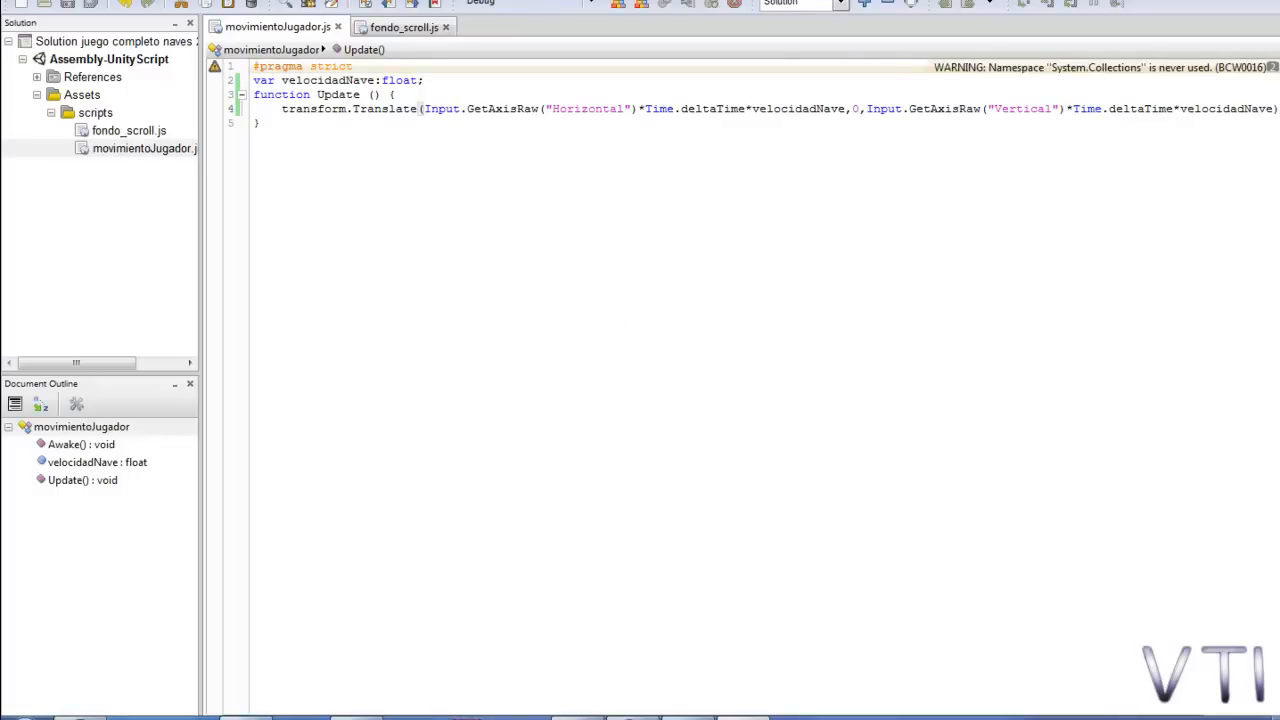
Switch to Unity, attach the movimientoJugador script to the jugador prefab and set its Velocidad Nave to 4.
click(468, 718)
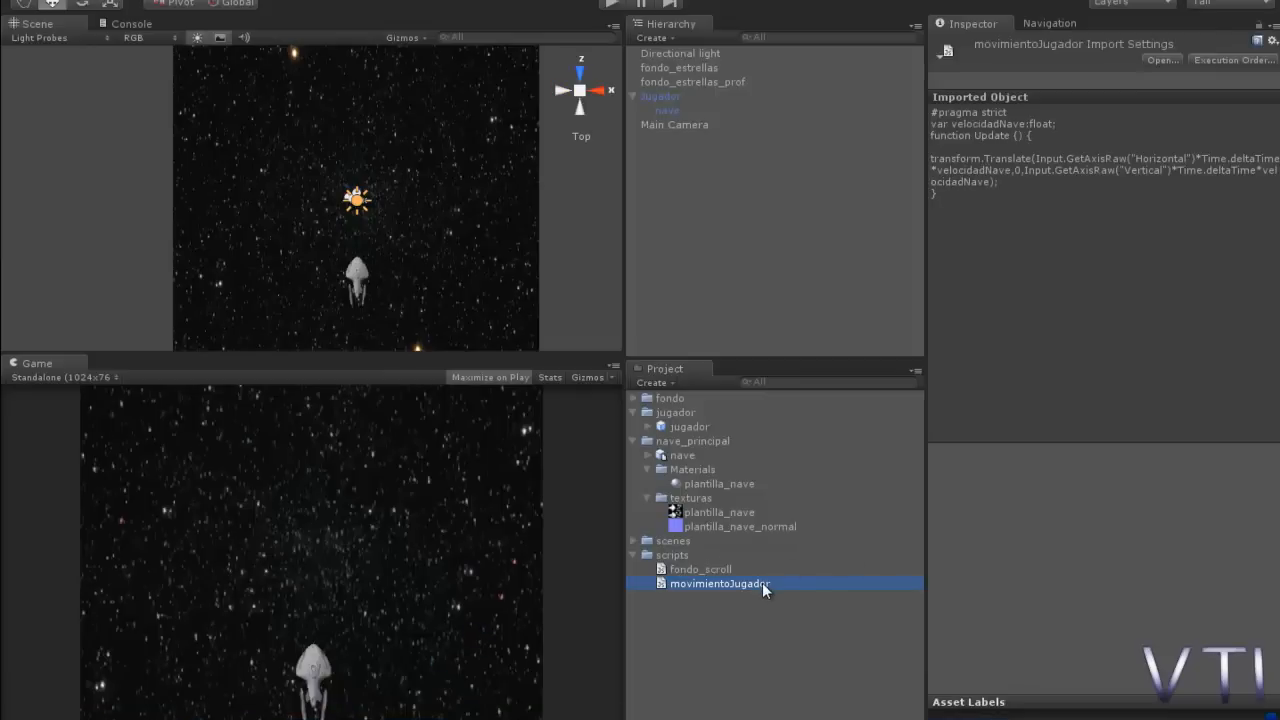
click(693, 427)
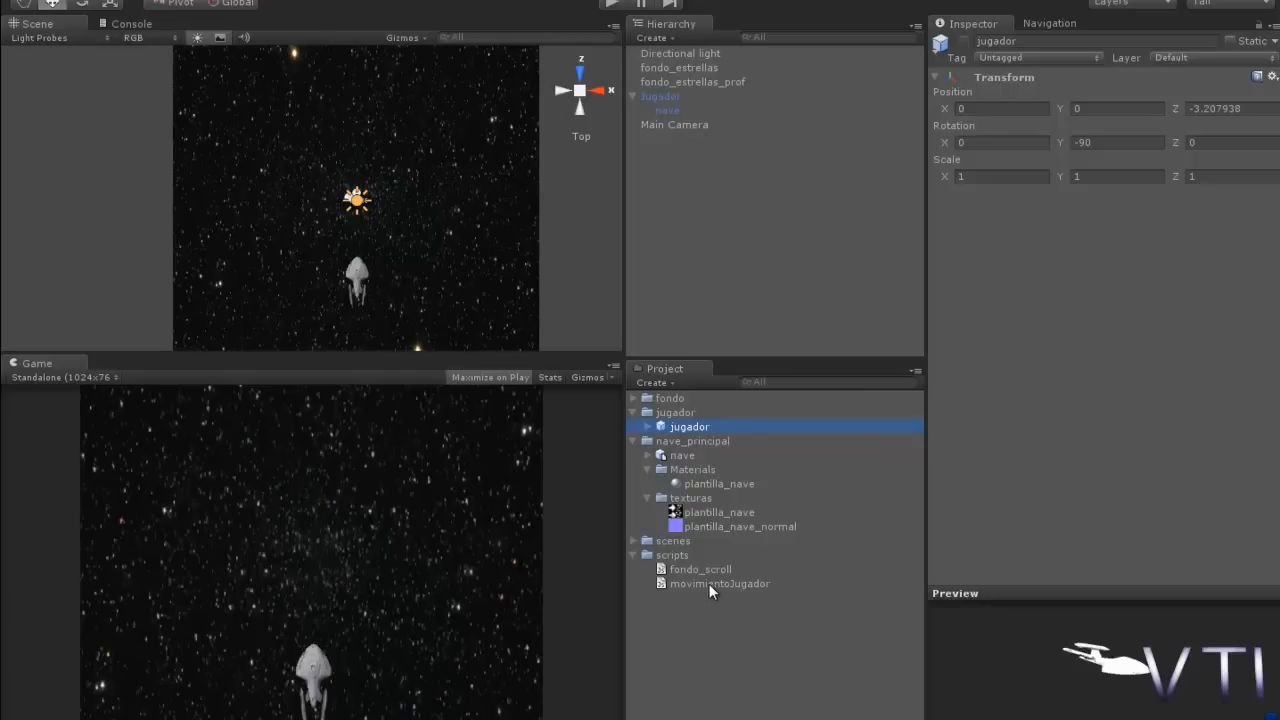
drag(709, 583, 1200, 298)
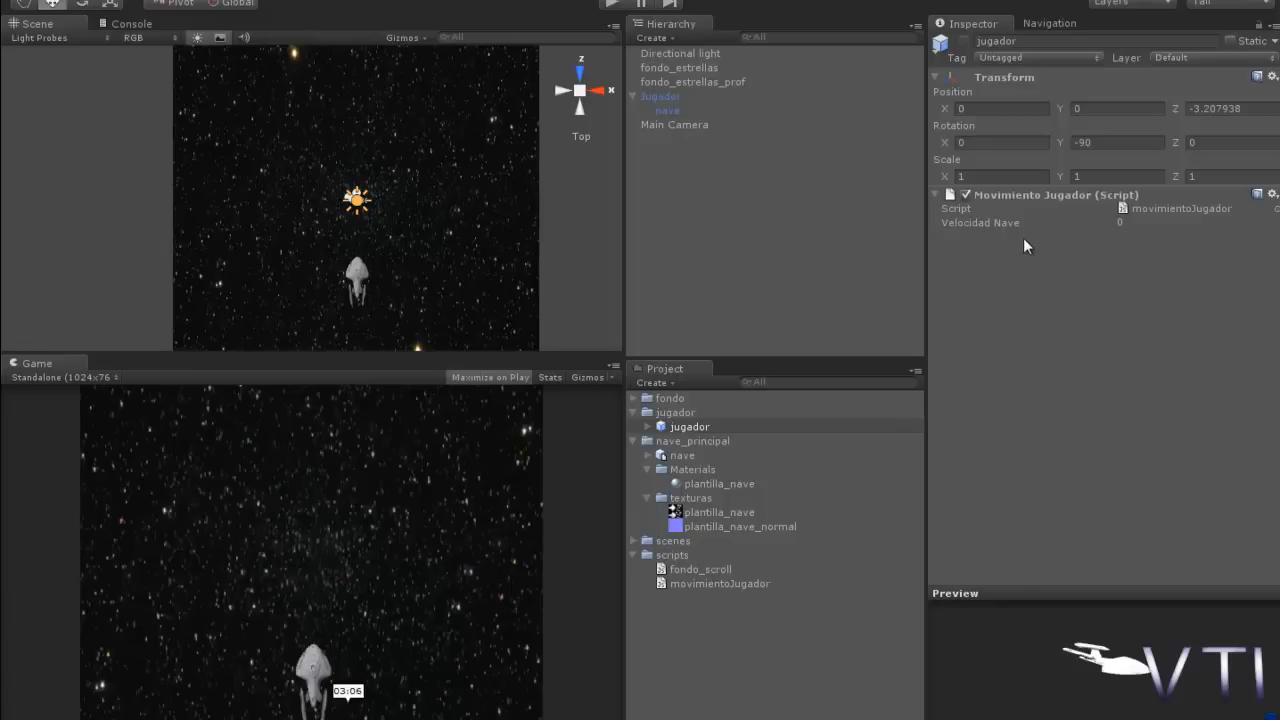
click(1122, 222)
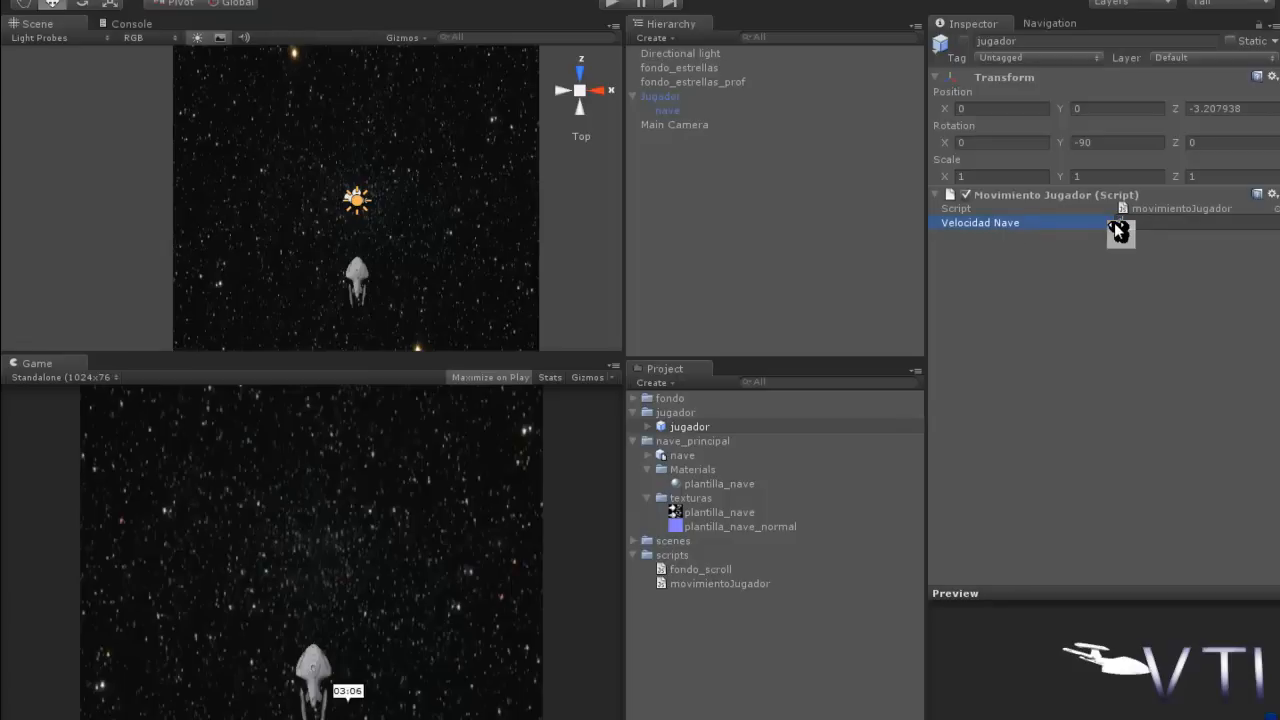
text(4)
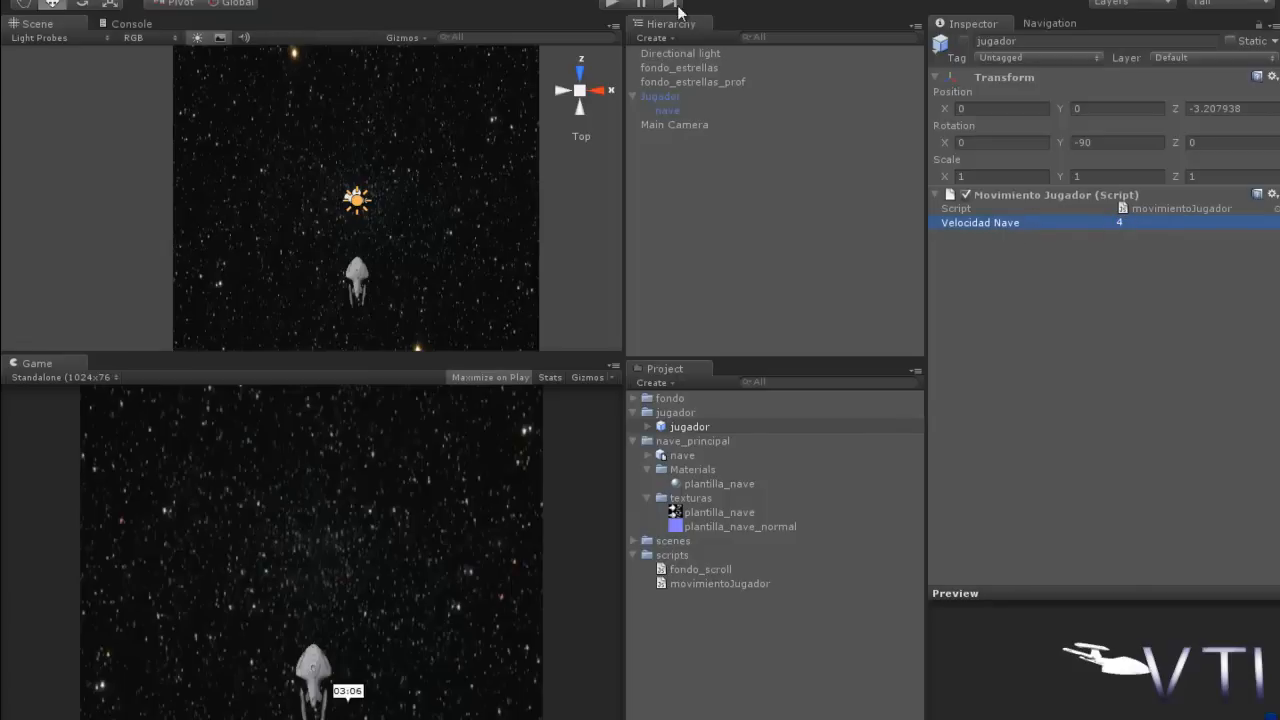
Examine the transform and components of the Jugador object and its child nave.
click(357, 278)
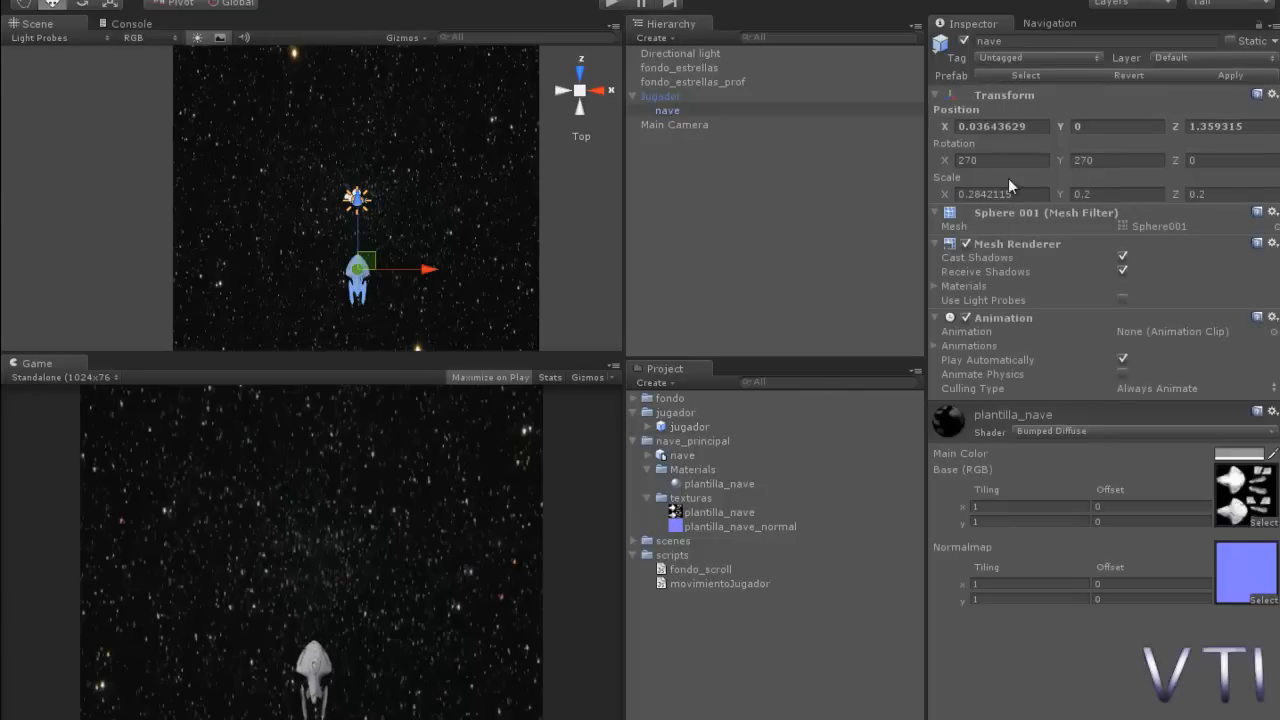
click(662, 96)
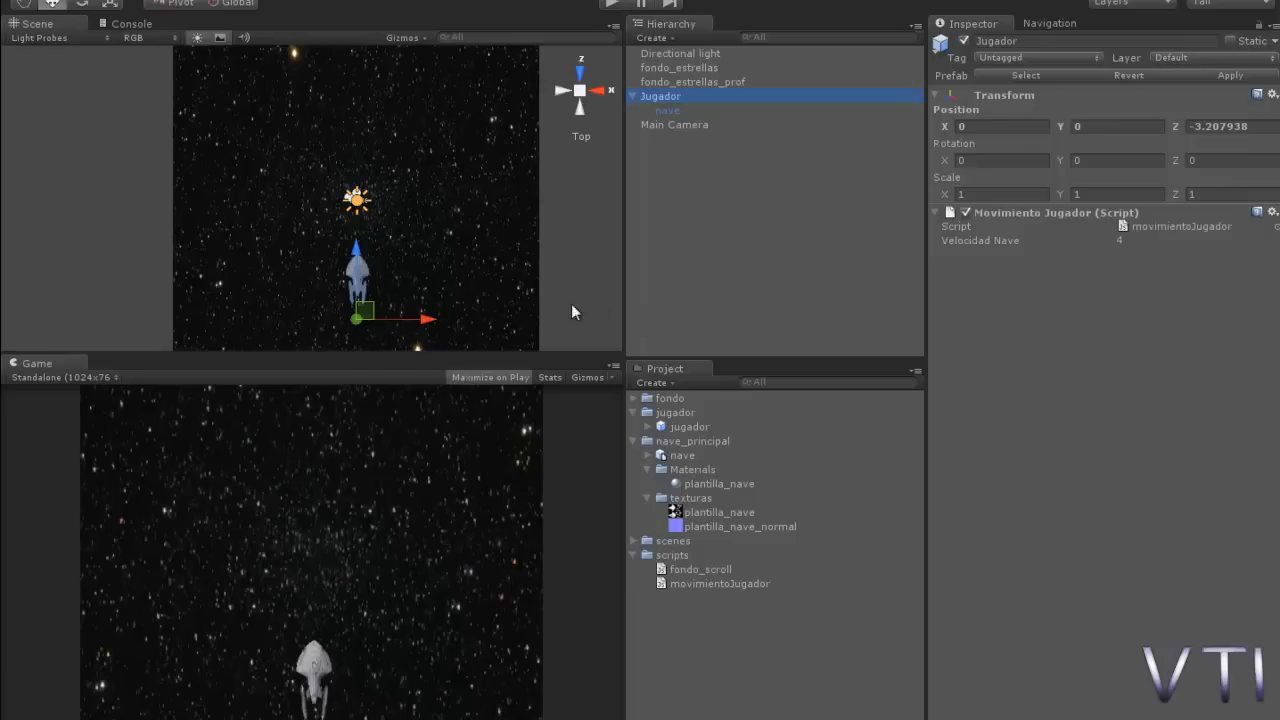
click(670, 111)
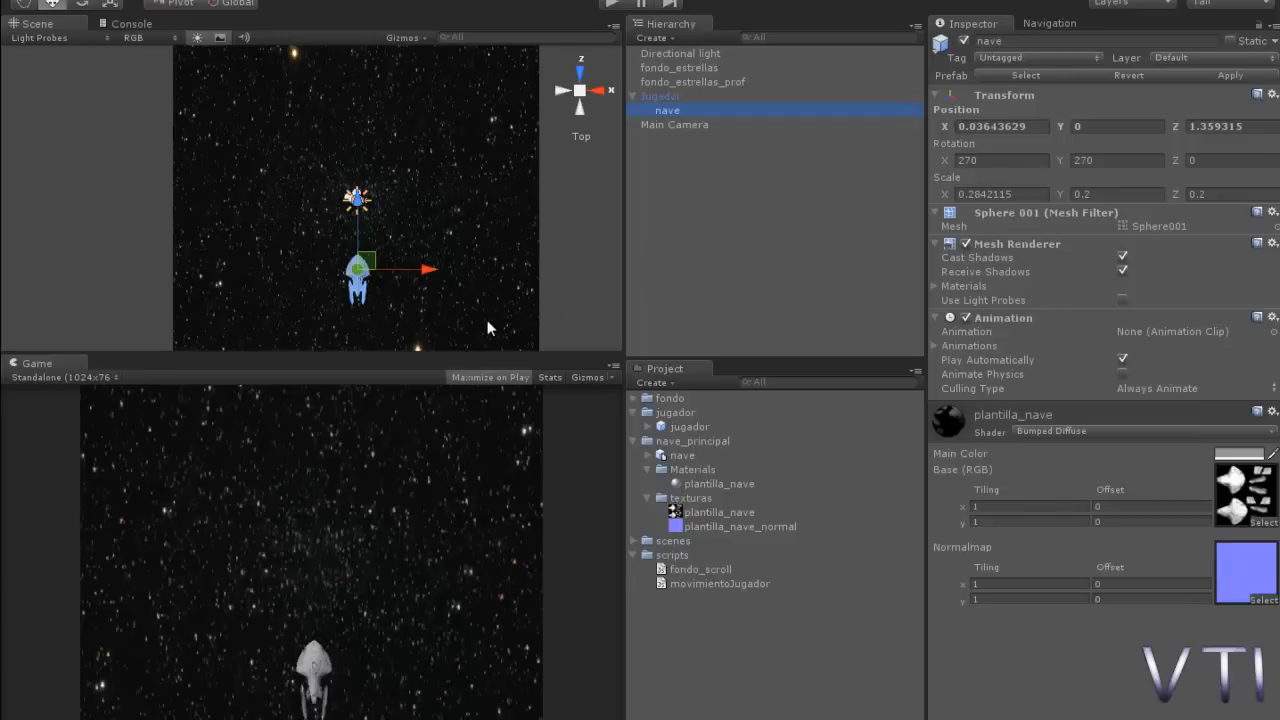
Run the game, fly the ship in all four directions to test its movement, and stop play mode.
click(612, 5)
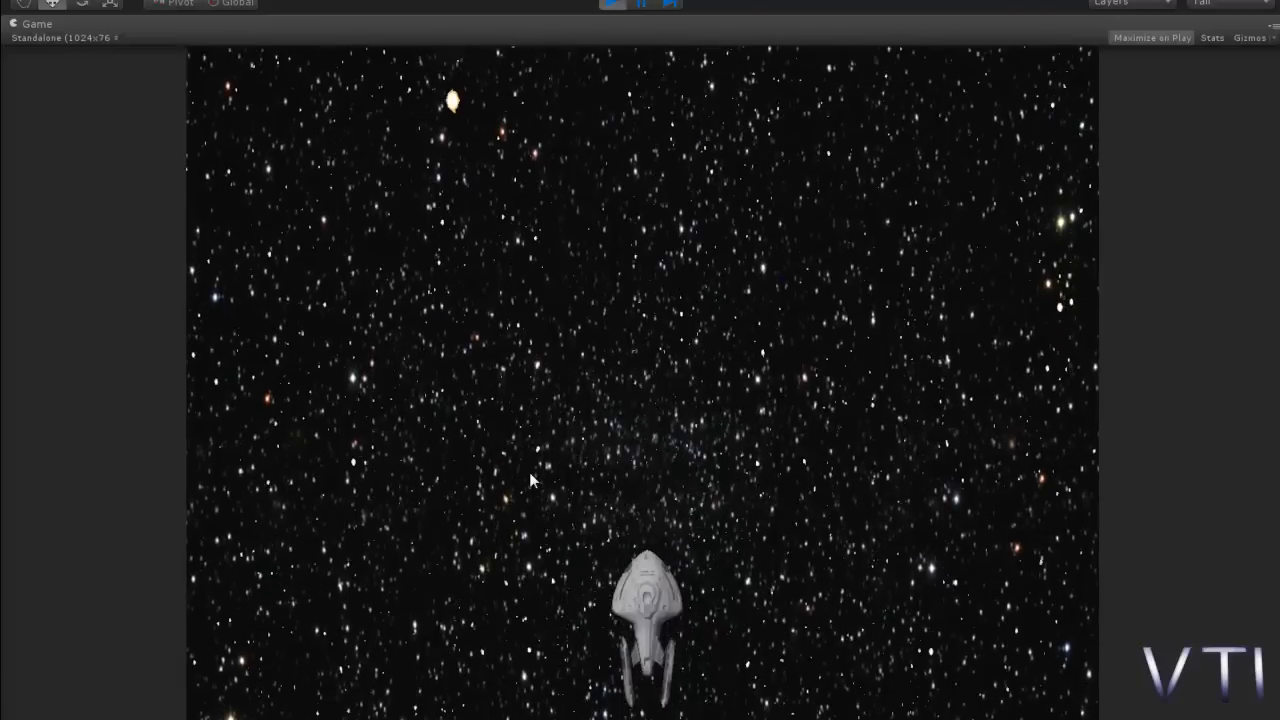
key(Up)
key(Left)
key(Down)
key(Right)
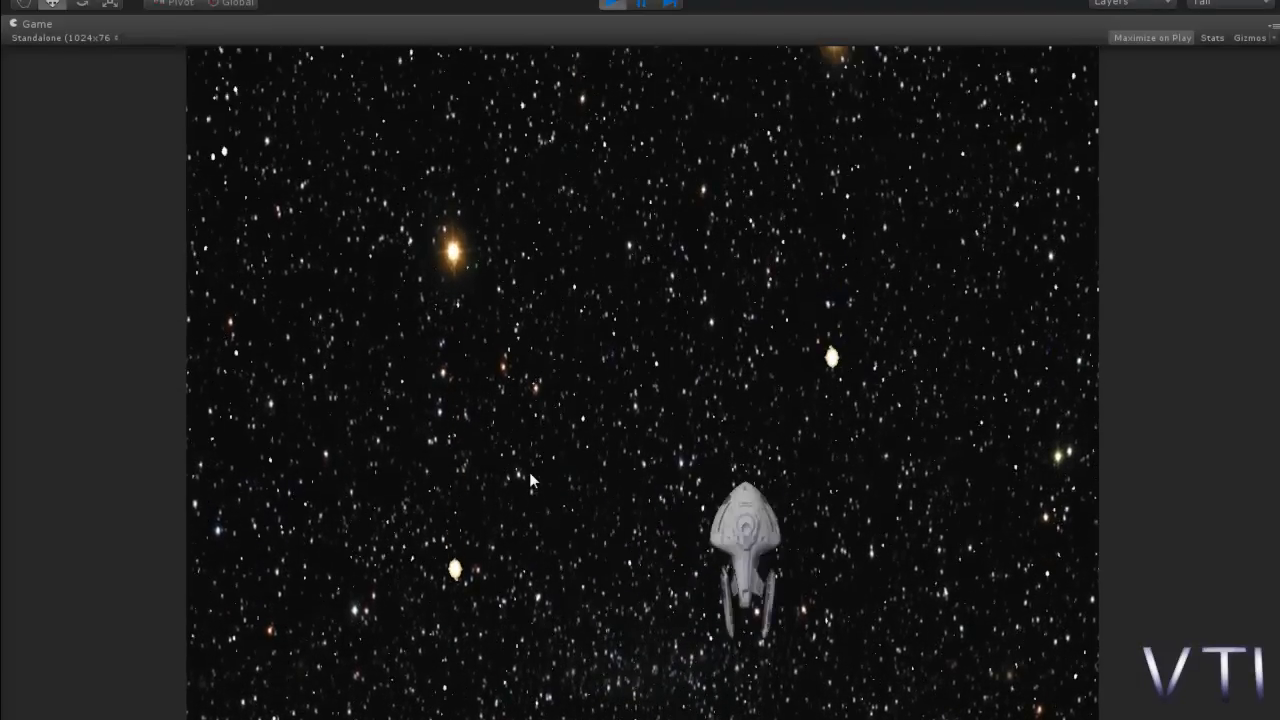
key(Left)
key(Up)
key(Left)
key(Up)
key(Down)
key(Right)
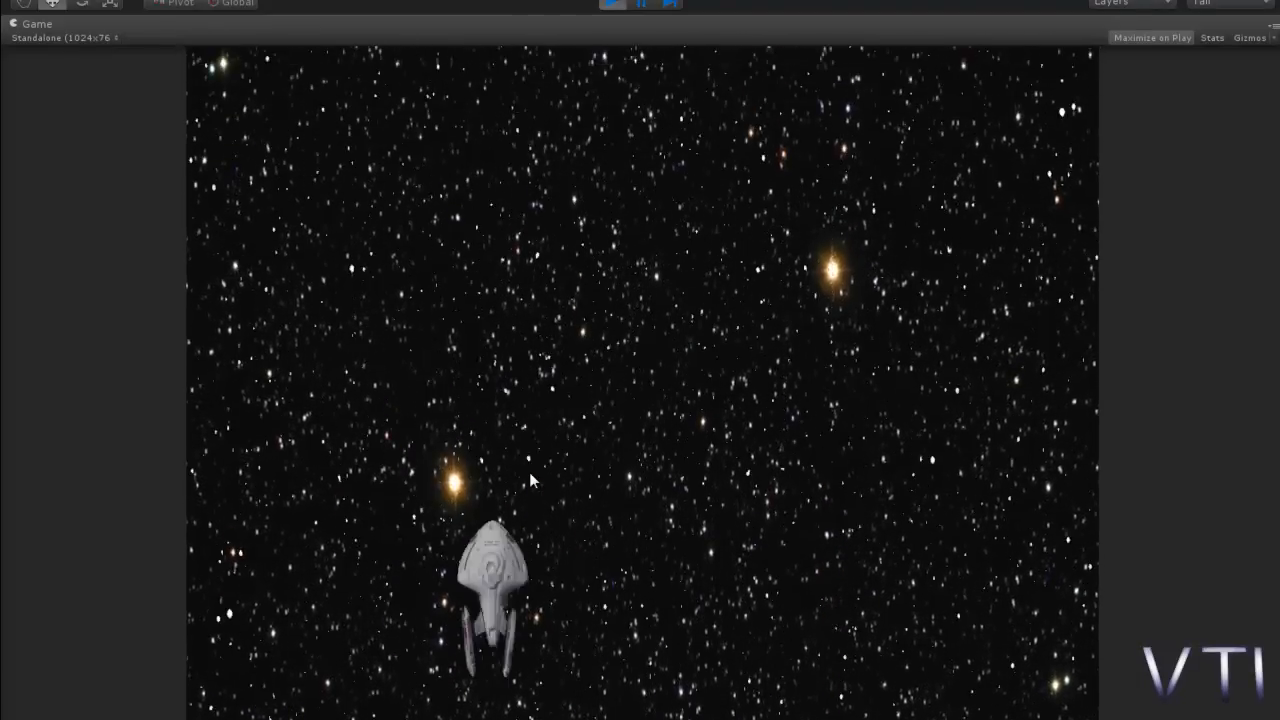
key(Left)
key(Up)
key(Right)
key(Right)
key(Left)
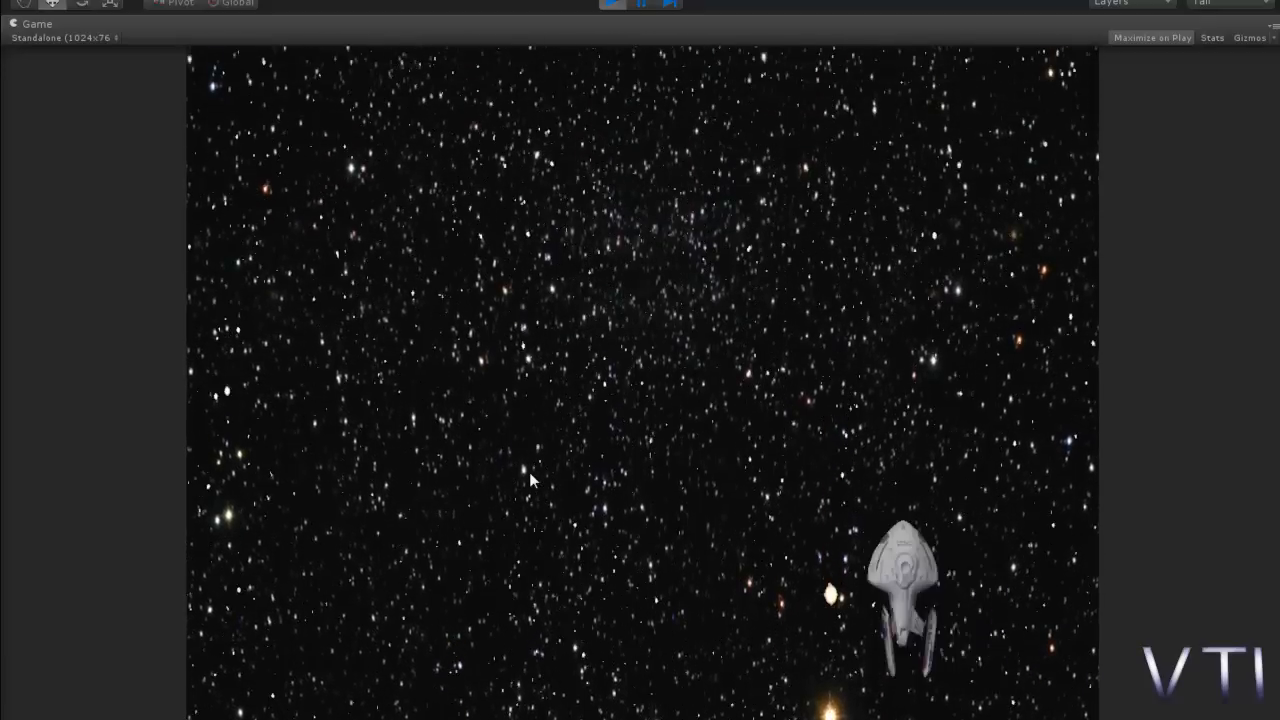
key(Left)
key(Up)
key(Right)
key(Up)
key(Down)
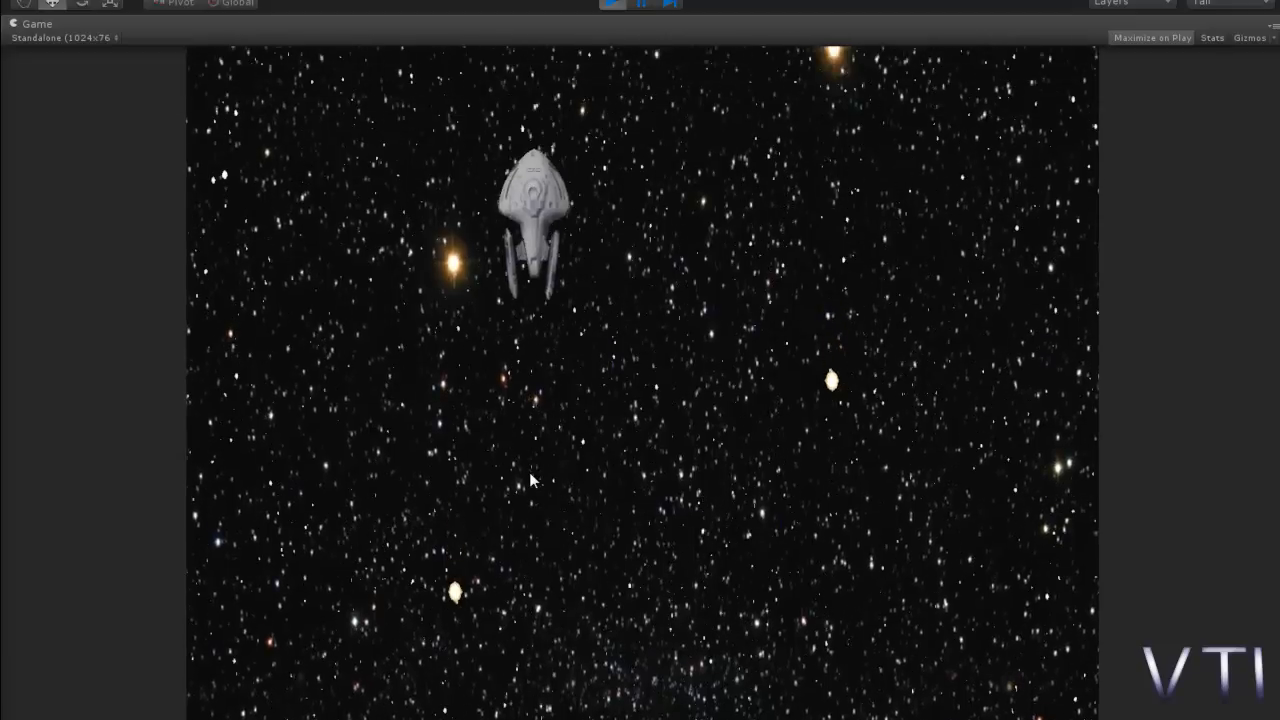
key(Left)
key(Right)
key(Down)
key(Up)
key(Down)
key(Up)
key(Right)
key(Left)
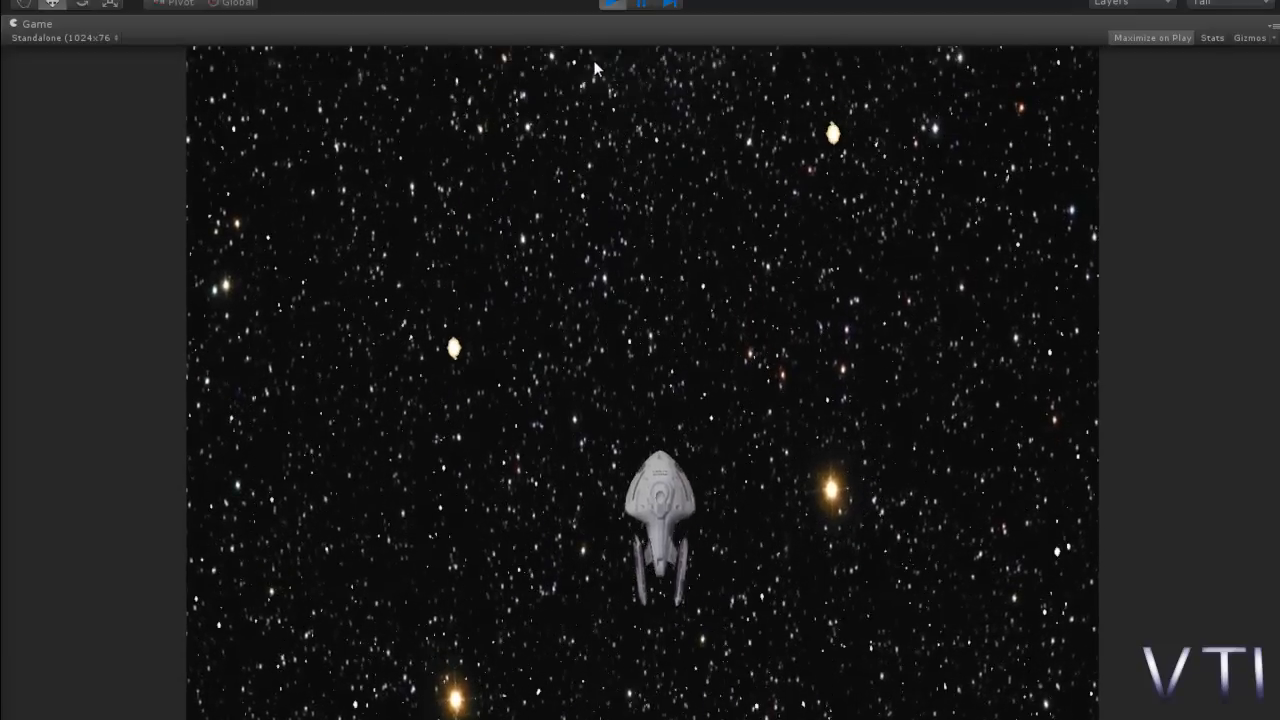
key(Down)
click(612, 4)
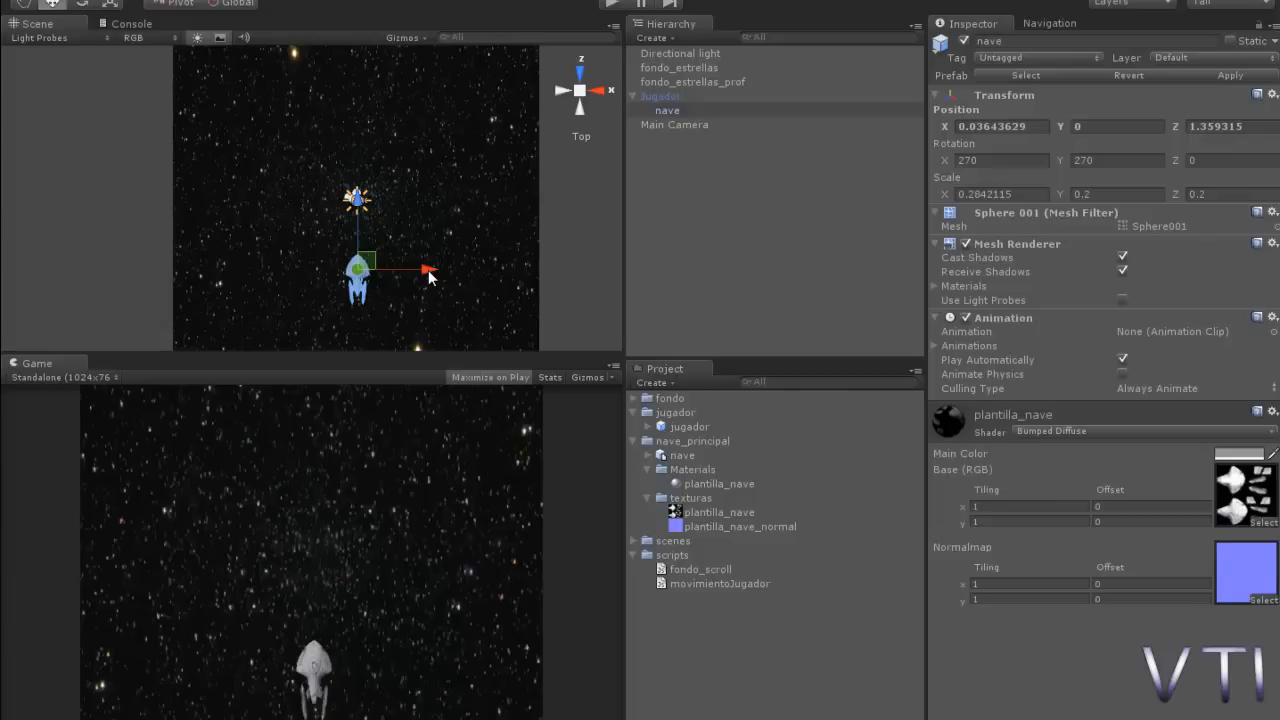
Try moving the nave object to the side and upper edges of the background, and undo the moves.
drag(429, 271, 261, 272)
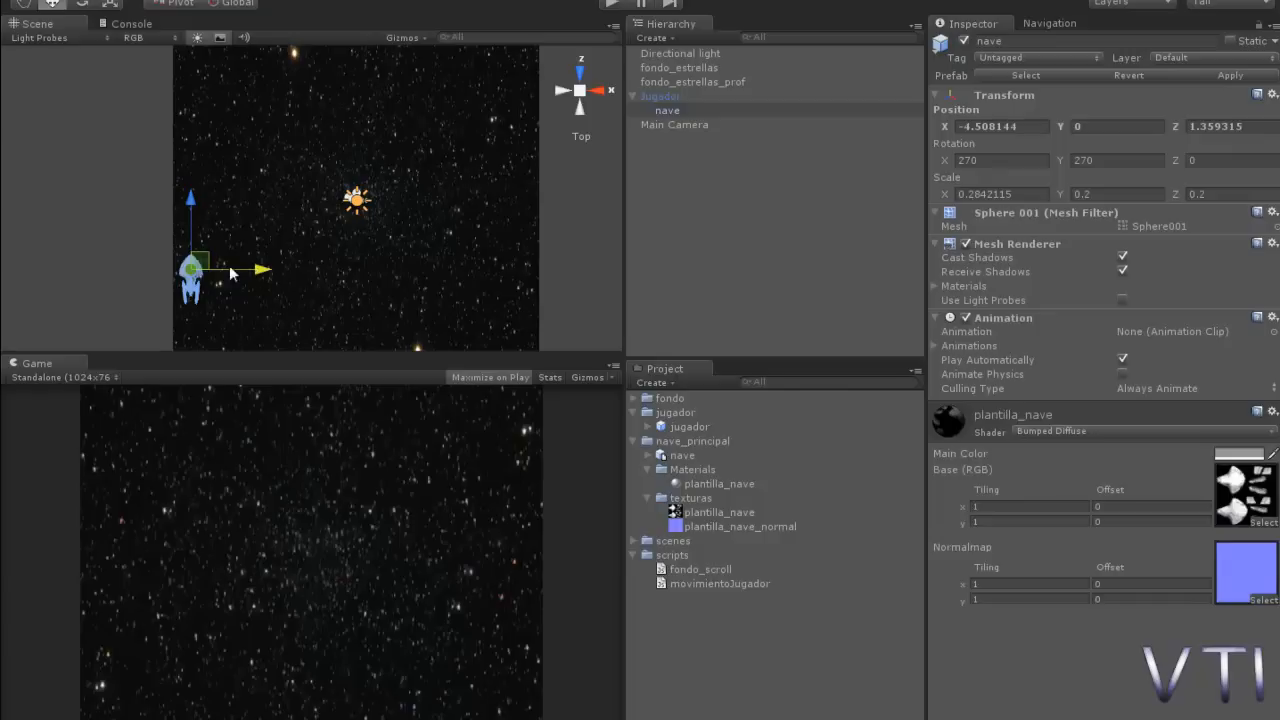
drag(259, 276, 582, 278)
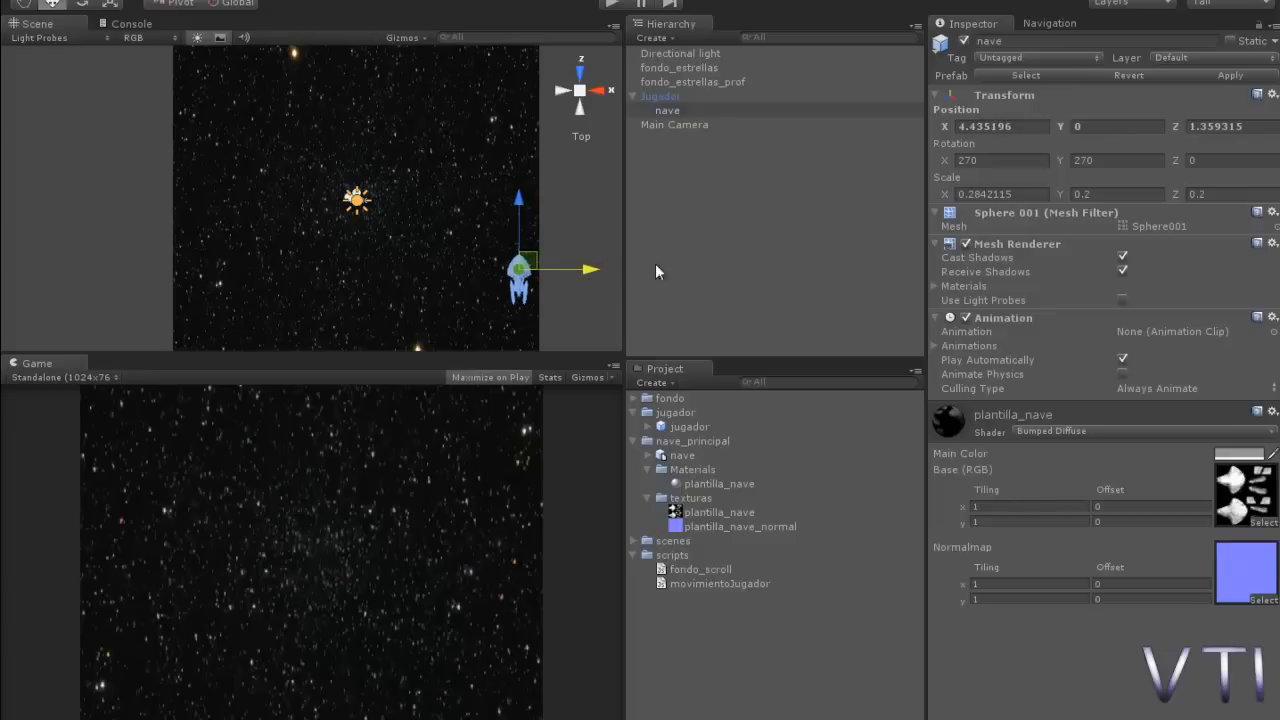
key(ctrl+z)
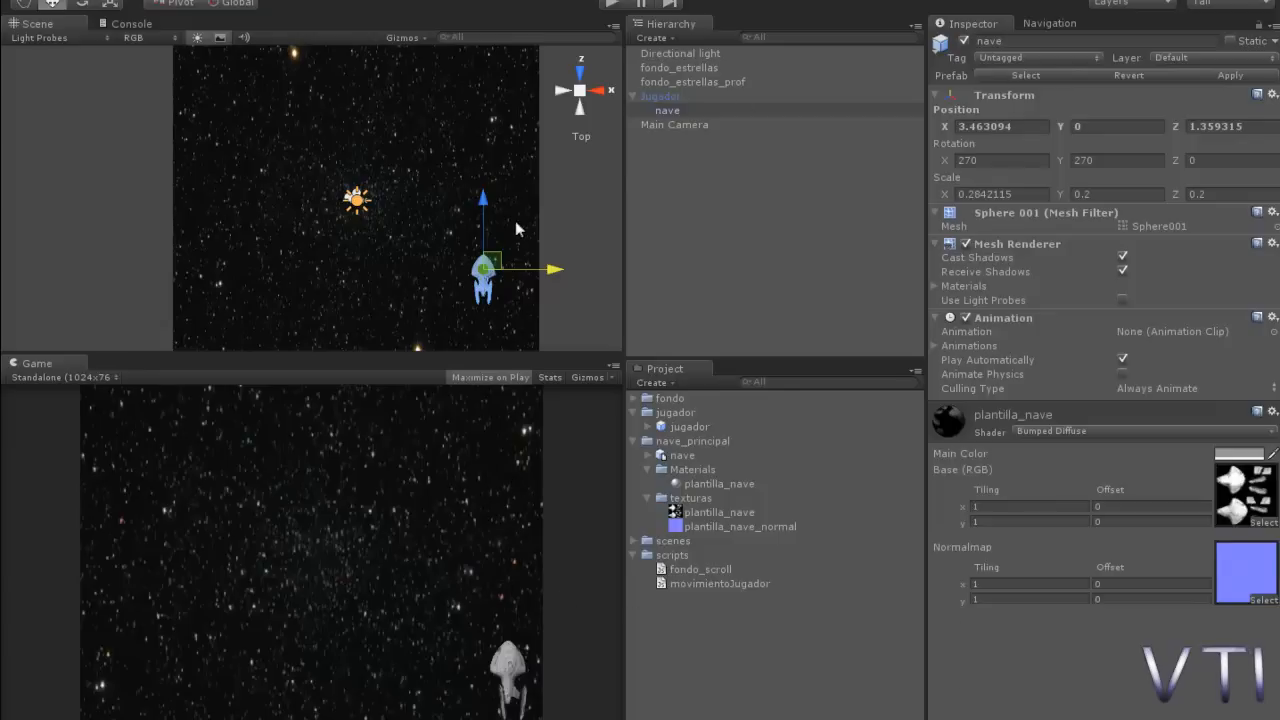
drag(485, 205, 496, 53)
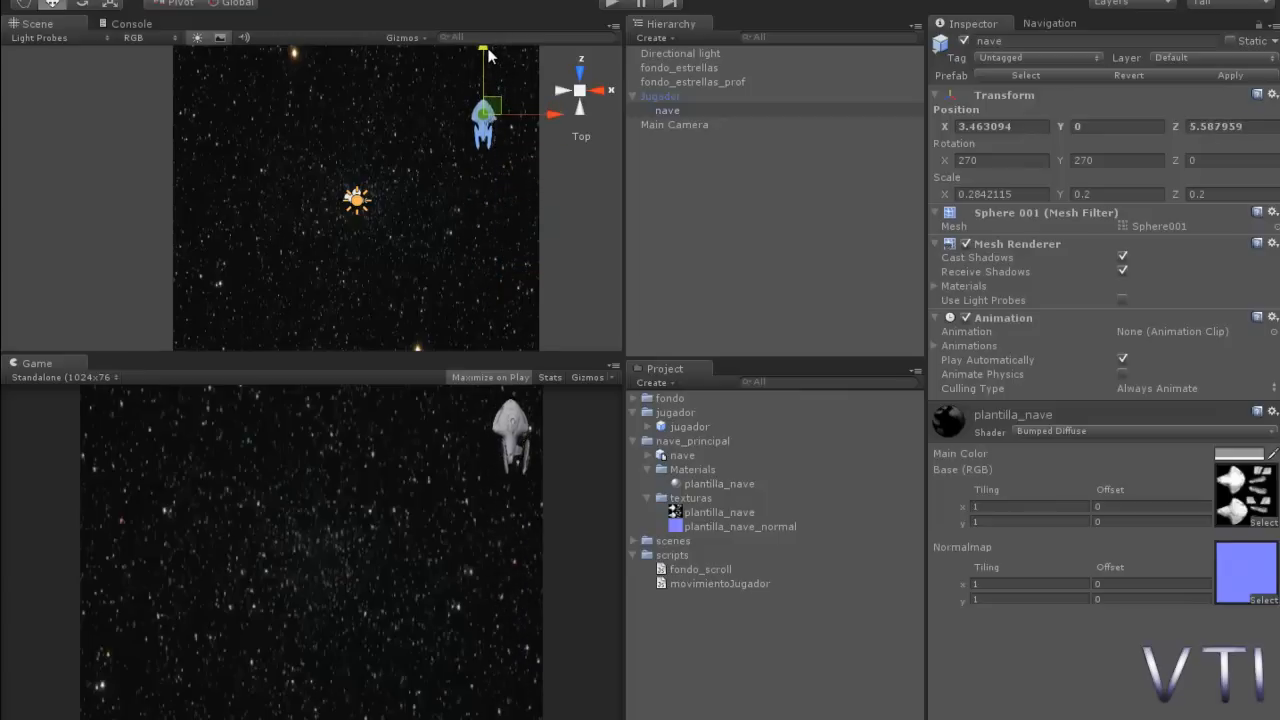
drag(485, 55, 477, 215)
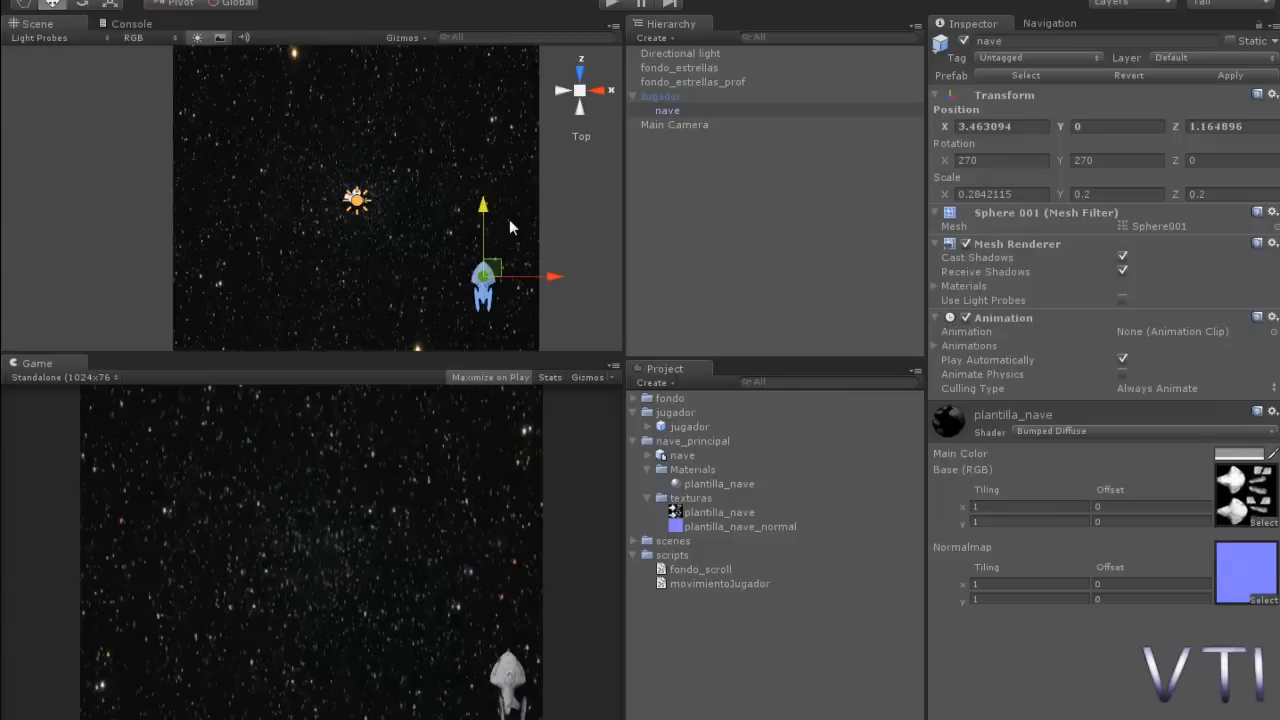
key(ctrl+z)
key(ctrl+z)
key(ctrl+z)
key(ctrl+z)
key(ctrl+z)
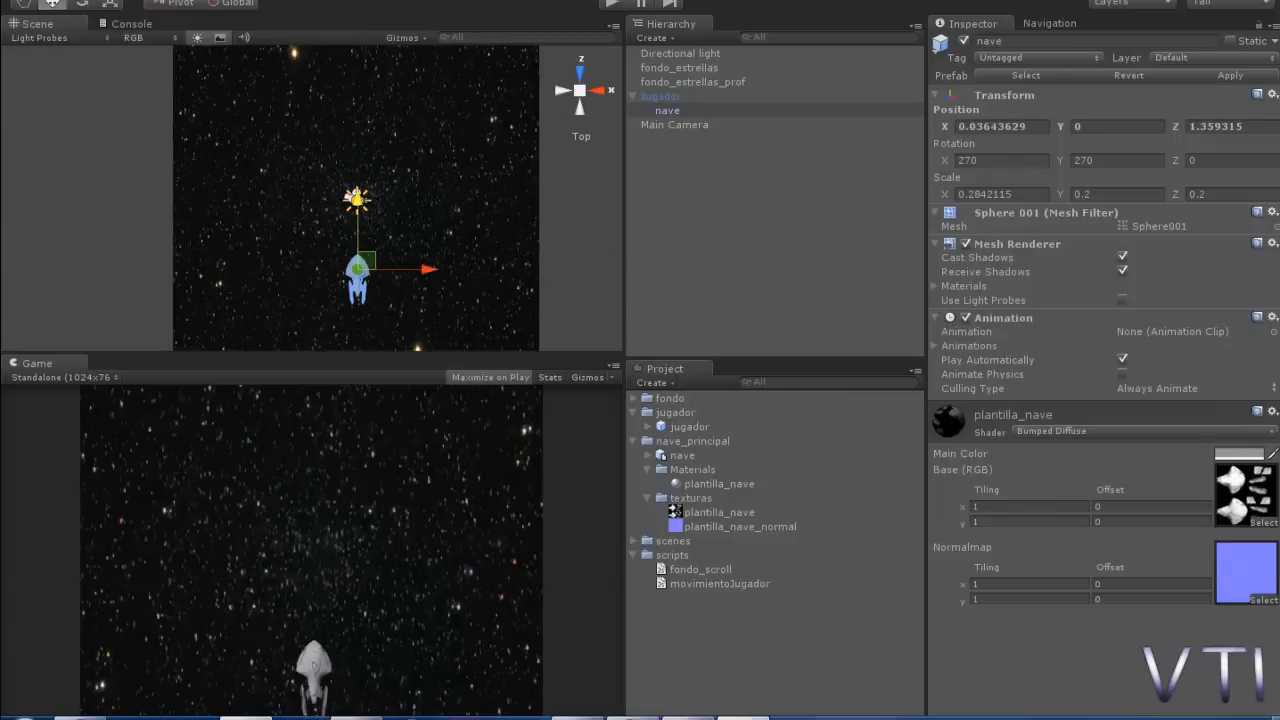
Switch to the movimientoJugador script, end the Translate statement with a semicolon and add a new line below it.
click(742, 718)
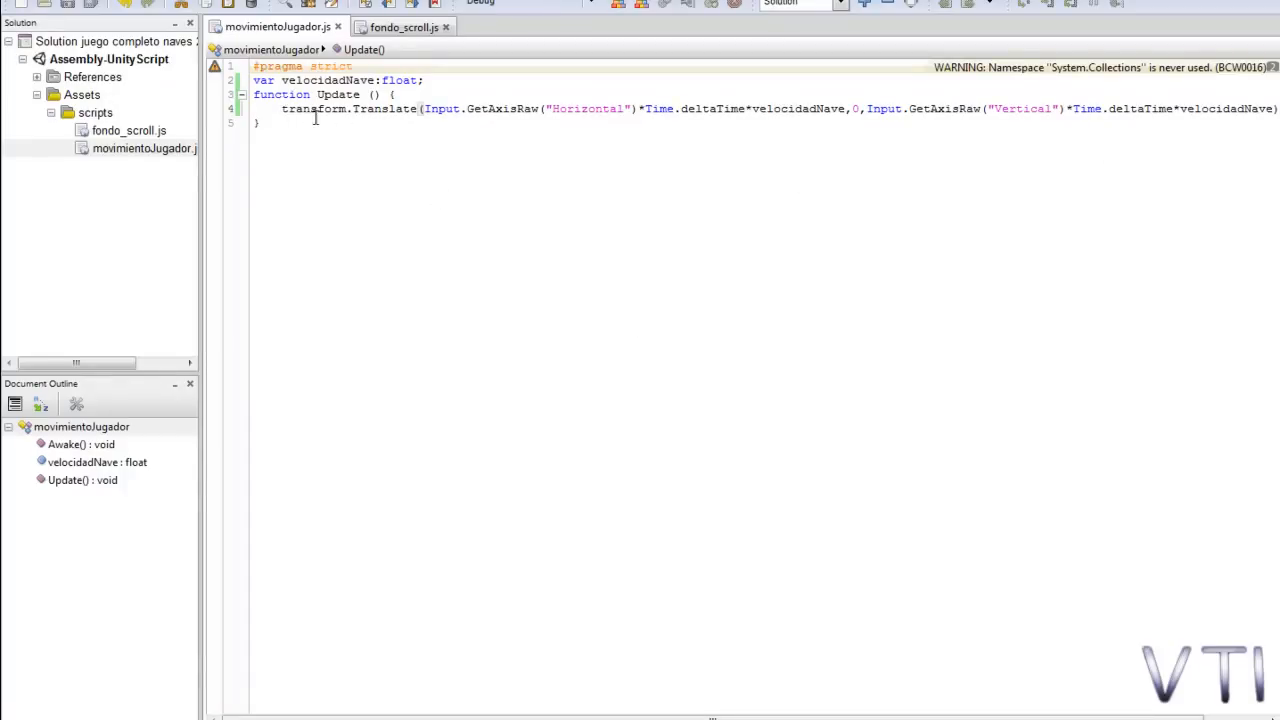
click(282, 110)
key(End)
text(;)
key(Return)
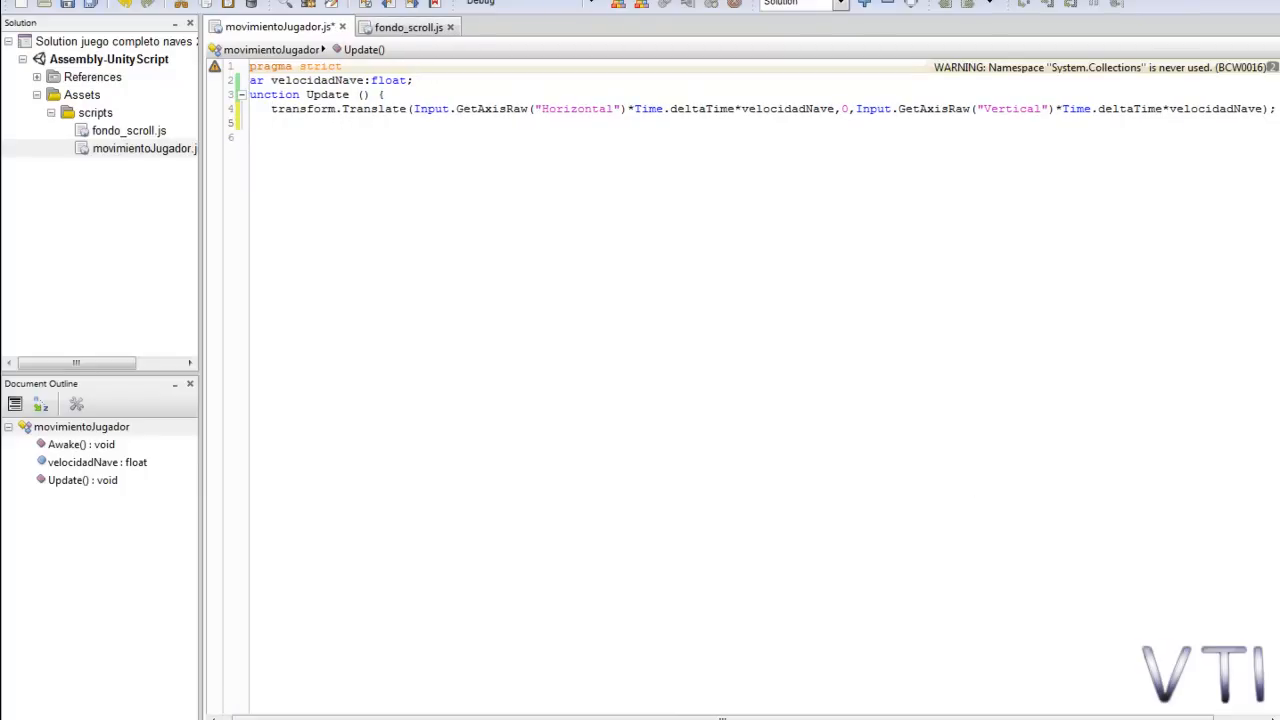
Begin a statement on line 5 reading transform.position.x = Mathf.Clamp.
text(tran)
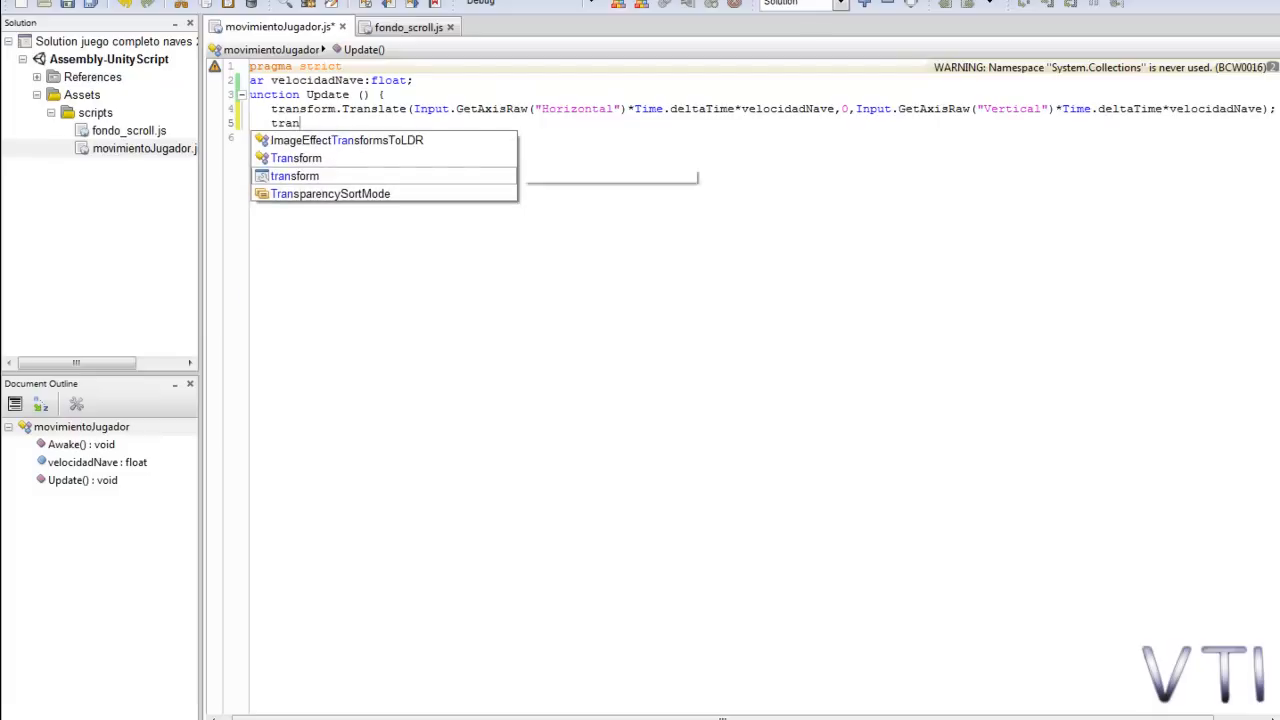
text(sform.)
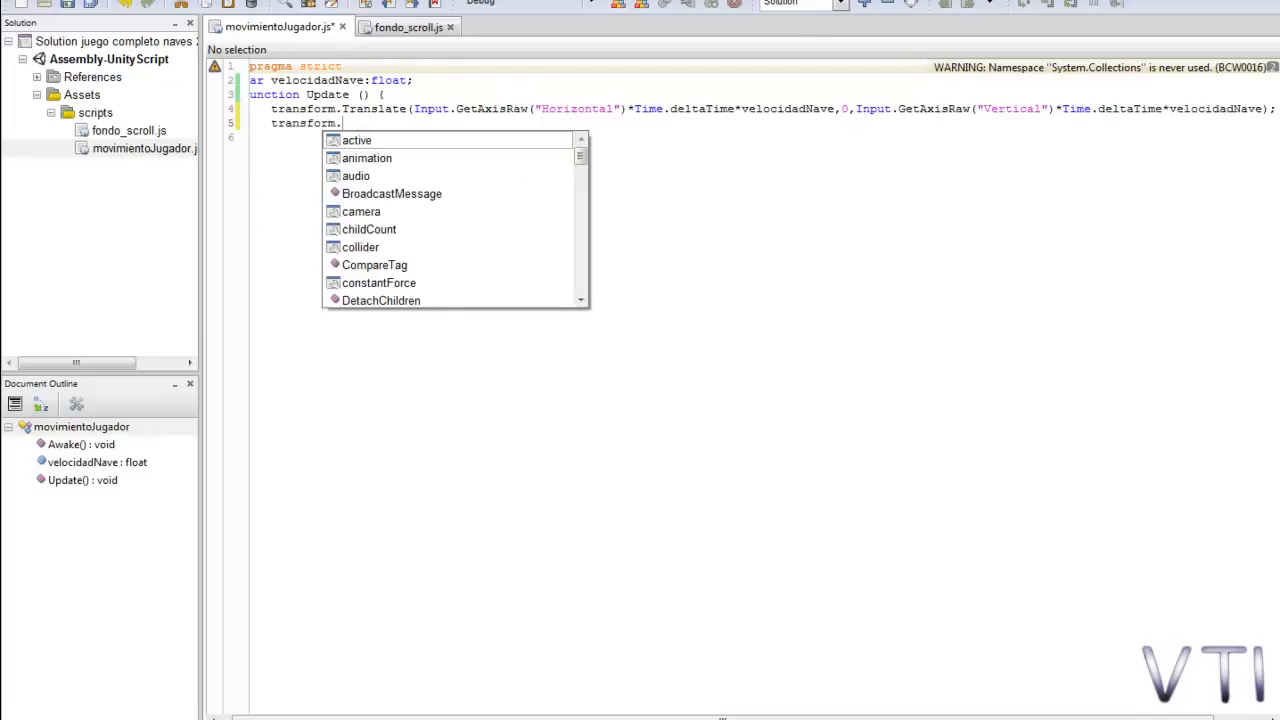
text(pos)
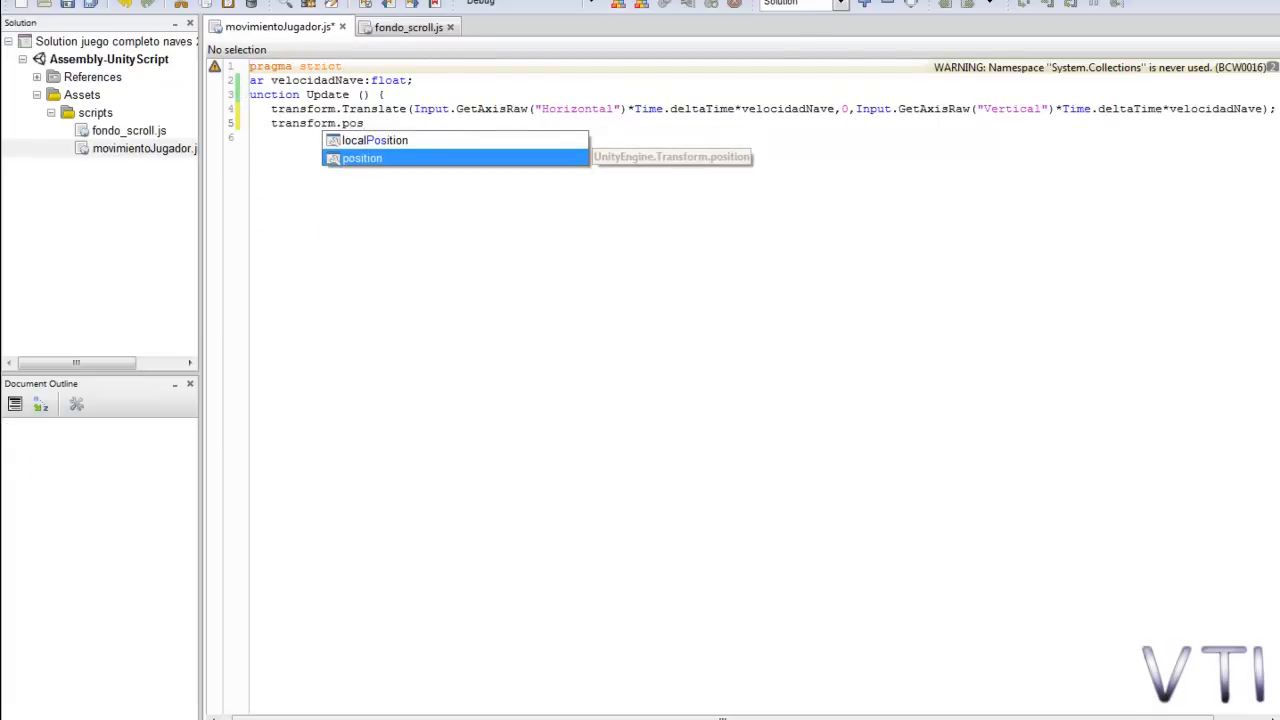
text(ition =)
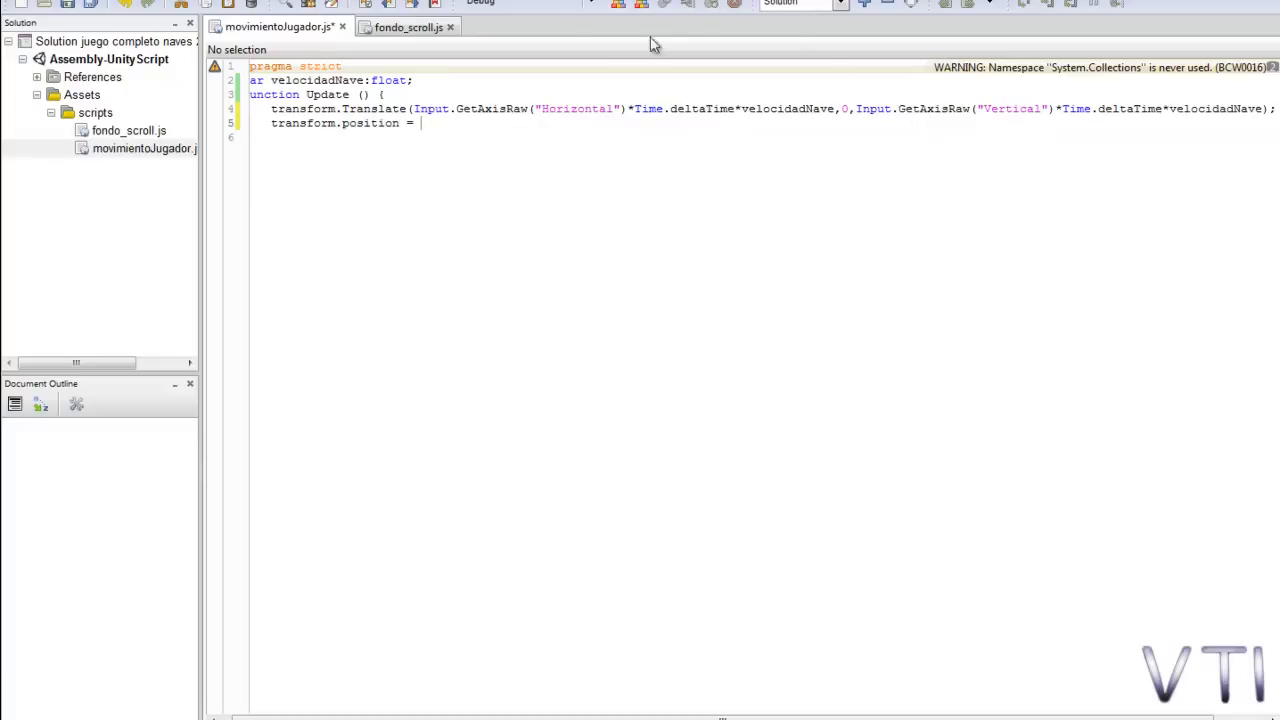
text( Ma)
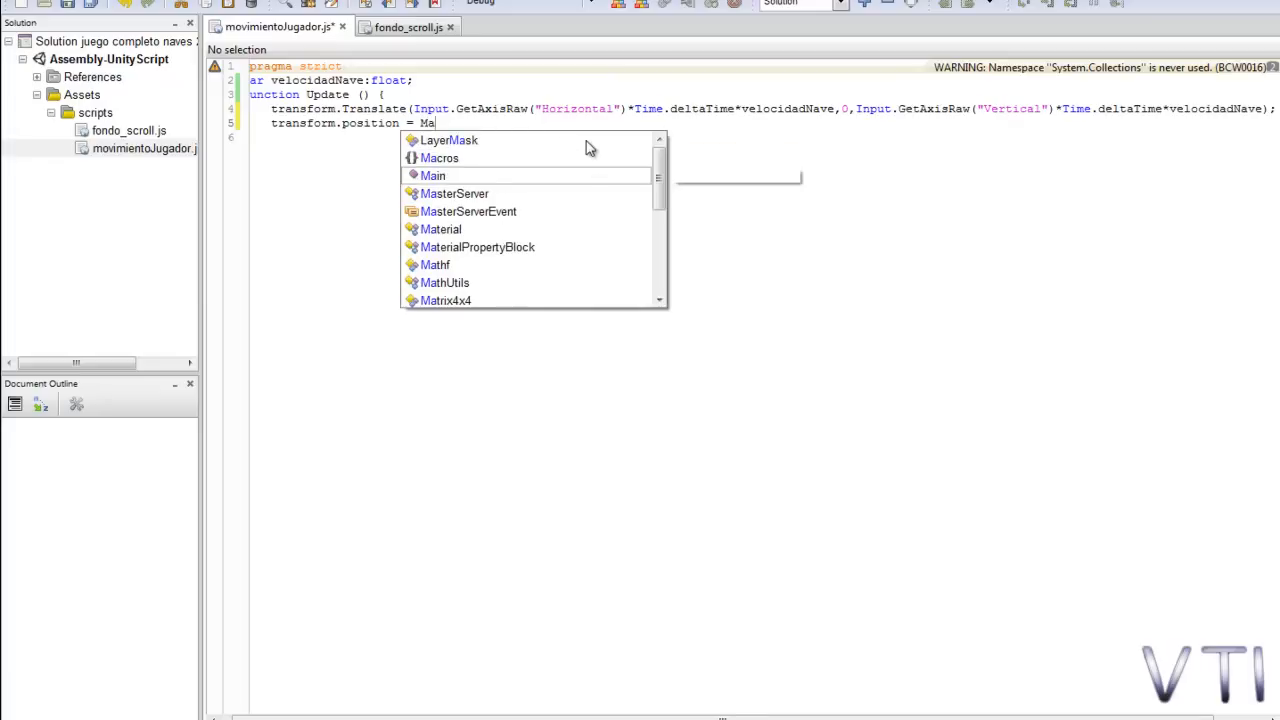
text(thf.)
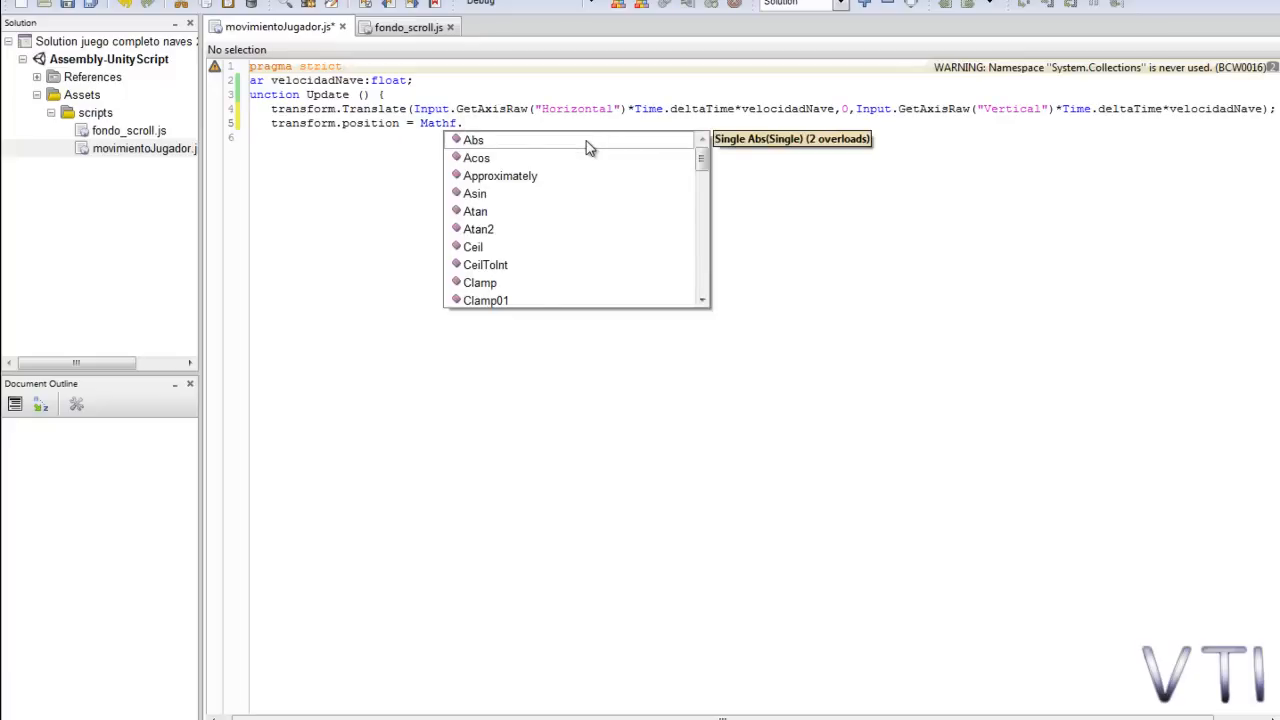
double_click(491, 286)
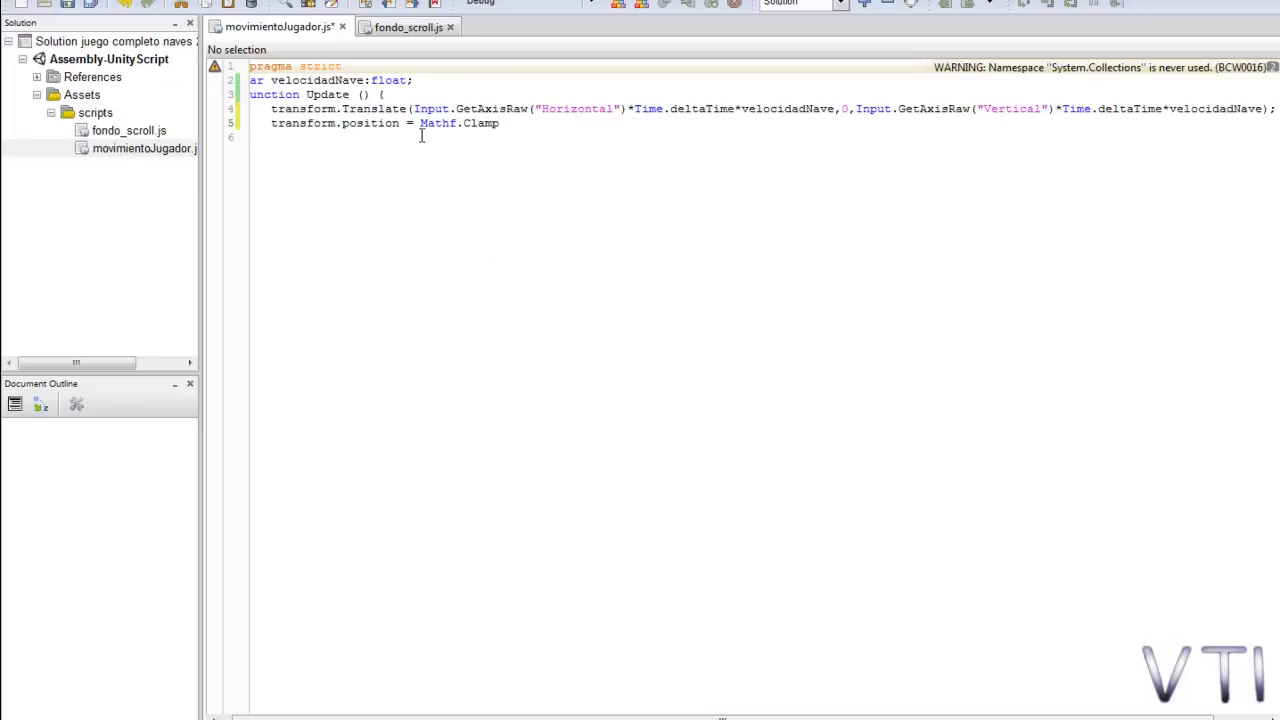
text(.x)
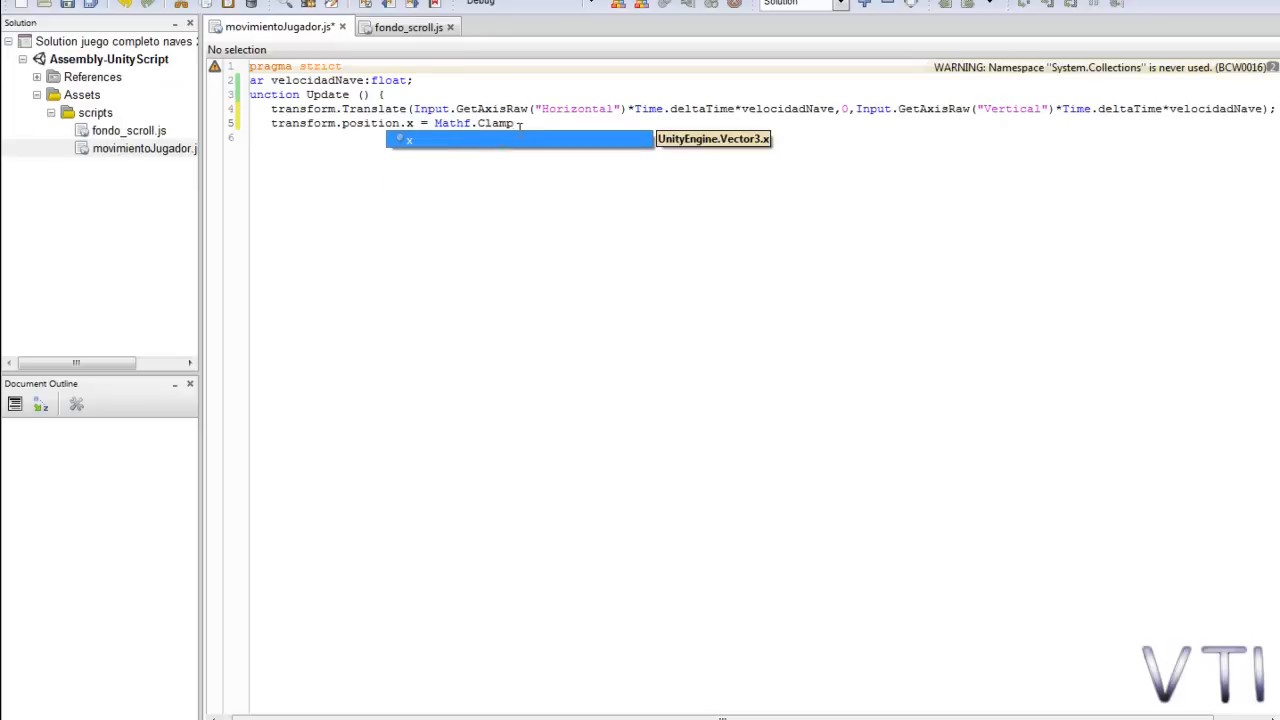
key(Escape)
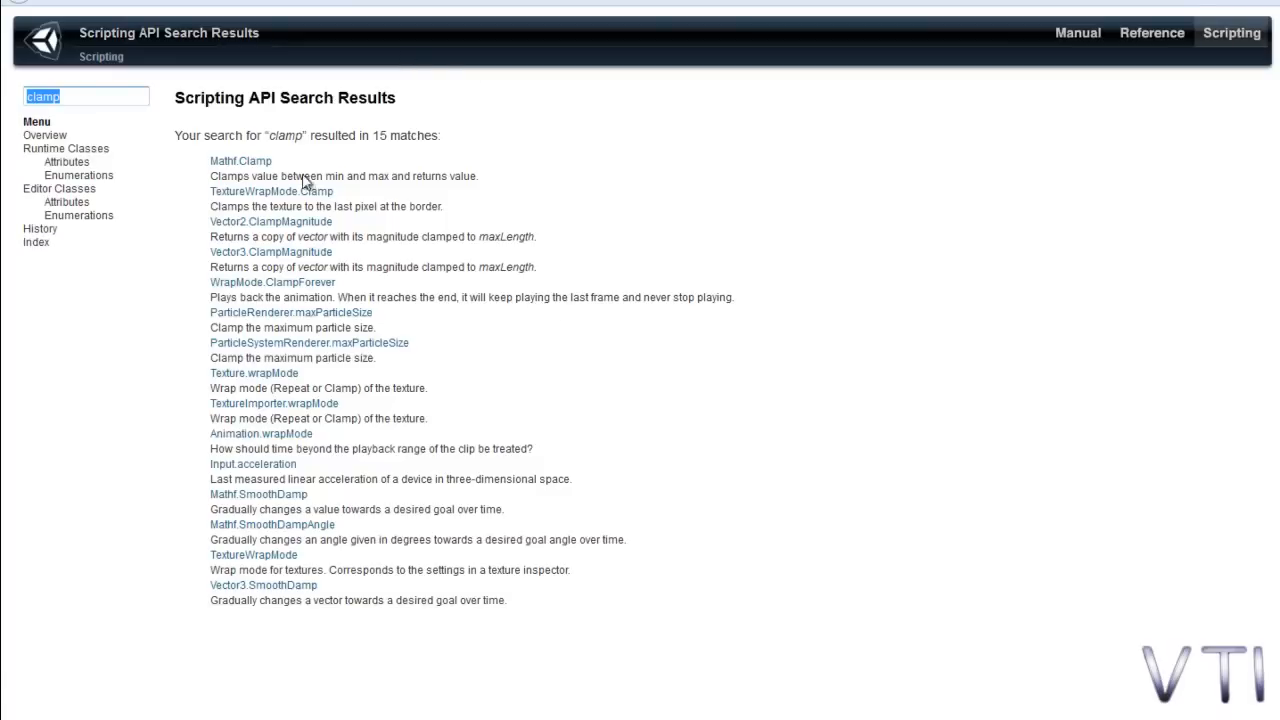
Examine the Mathf.Clamp description, arguments and example code in the Unity scripting reference.
click(262, 165)
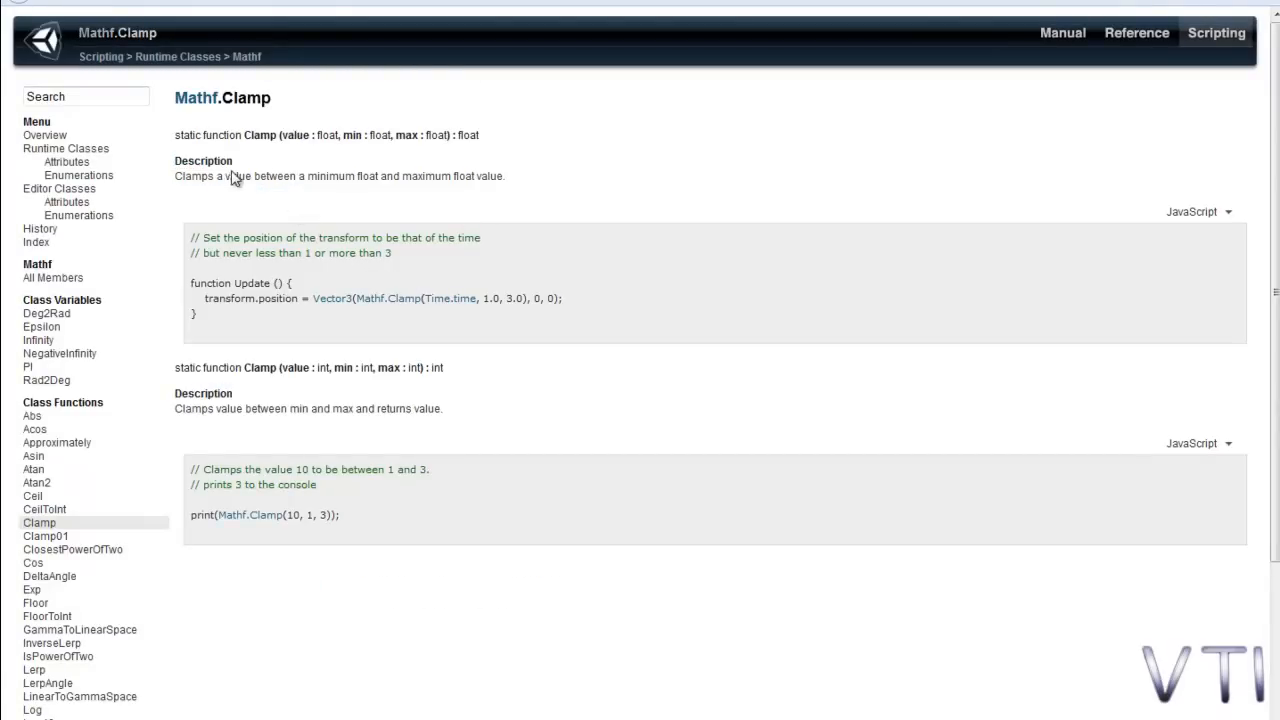
mouse_move(236, 177)
mouse_down()
mouse_move(278, 178)
mouse_move(251, 185)
mouse_up()
click(369, 177)
drag(477, 177, 441, 178)
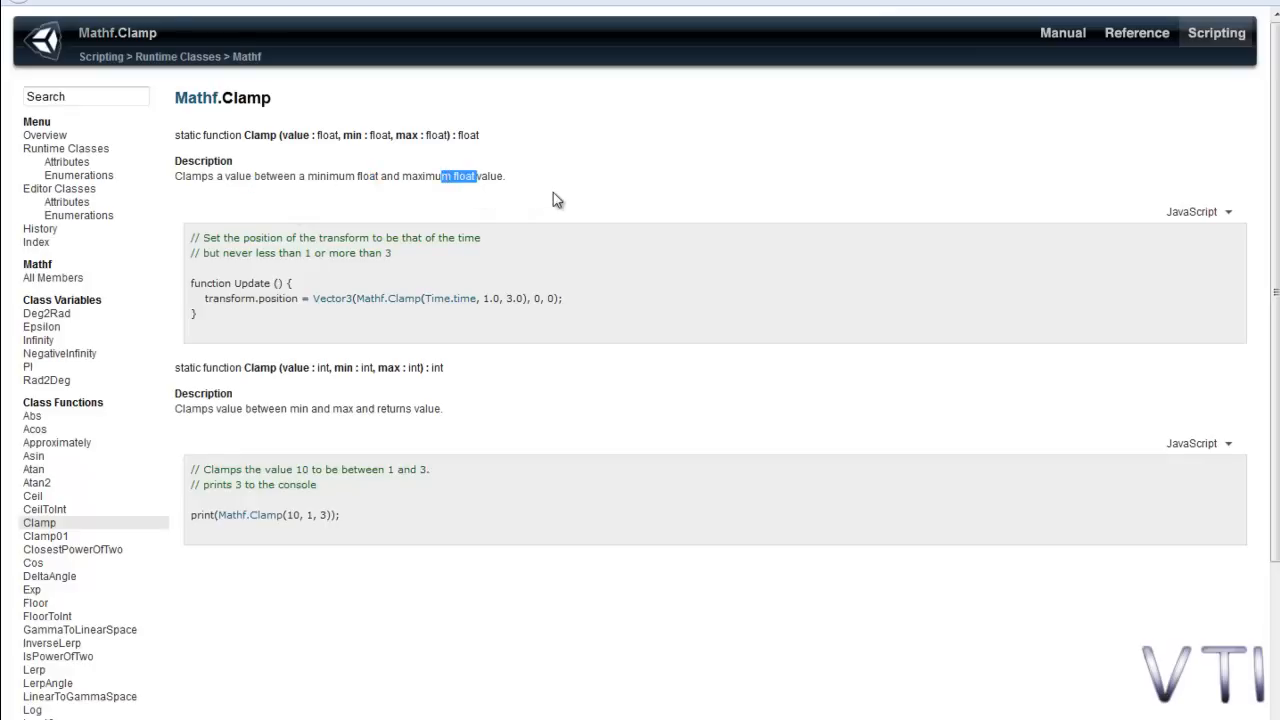
click(500, 178)
double_click(304, 470)
drag(299, 514, 286, 514)
click(326, 514)
double_click(322, 514)
Return to the script and complete the Clamp call with the arguments transform.position.x, -4.3 and 4.3.
key(alt+Tab)
click(533, 122)
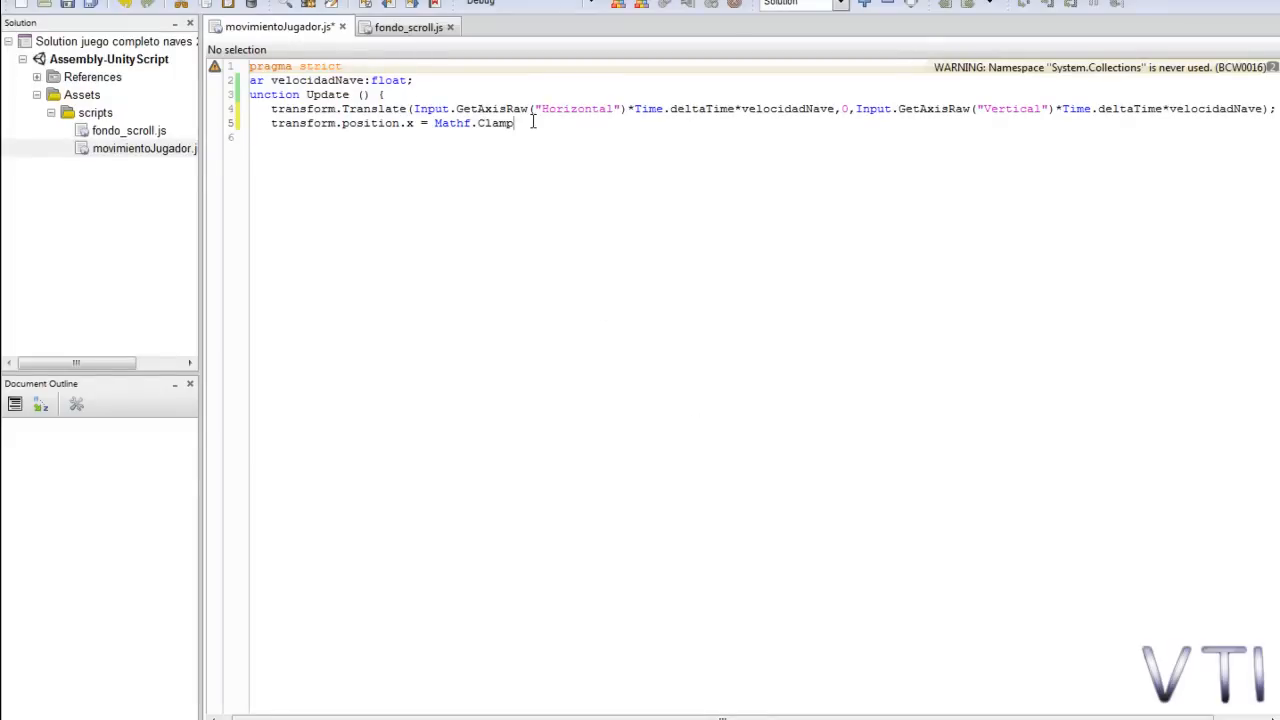
text(()
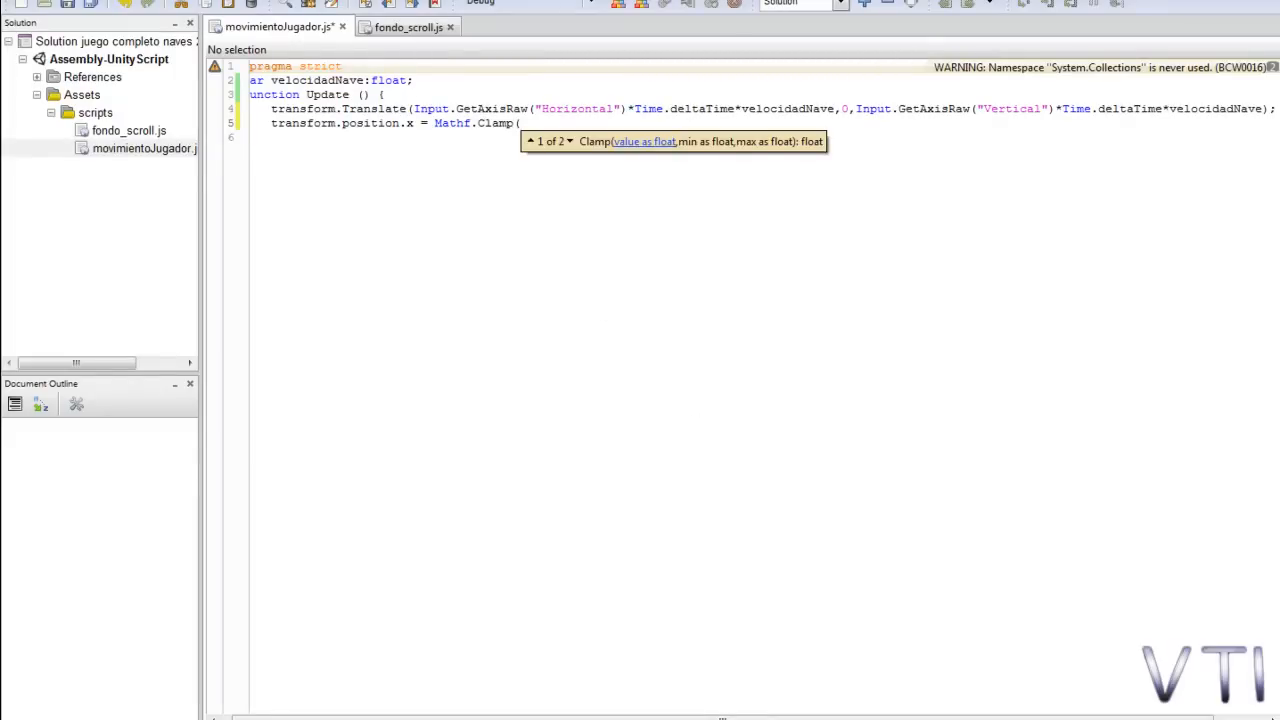
text(transp)
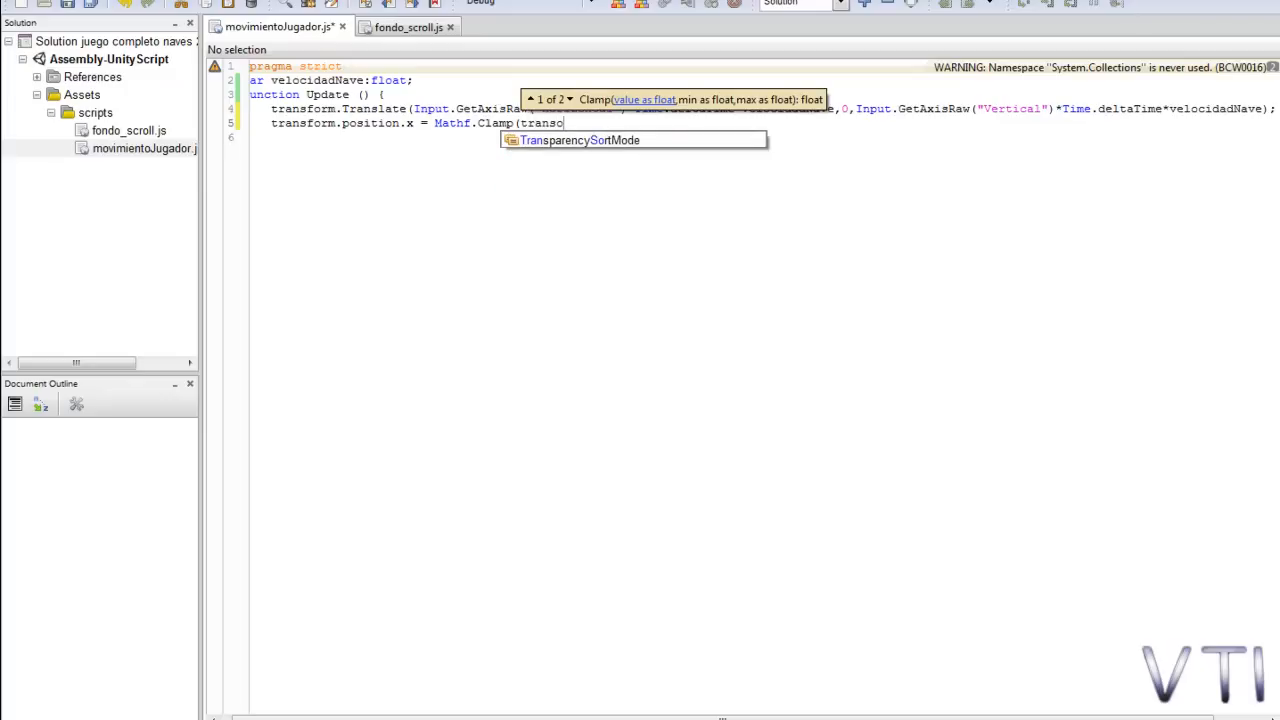
key(BackSpace)
text(form)
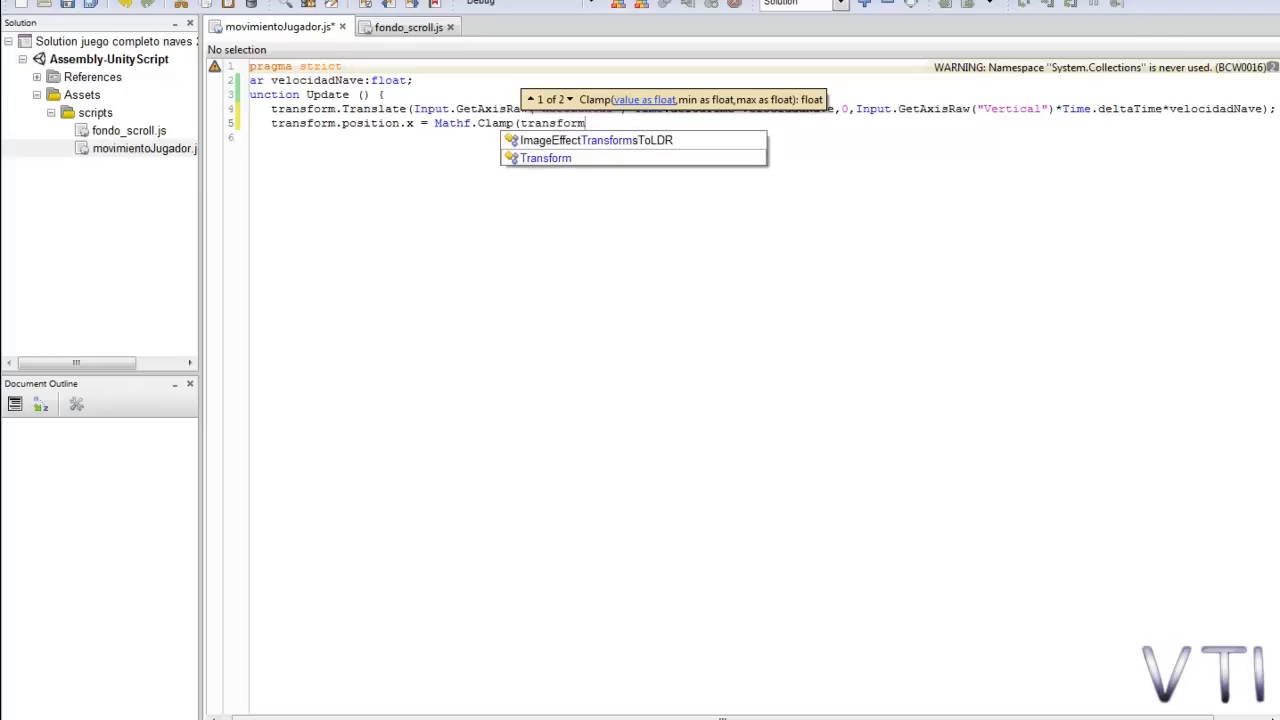
text(.position.x)
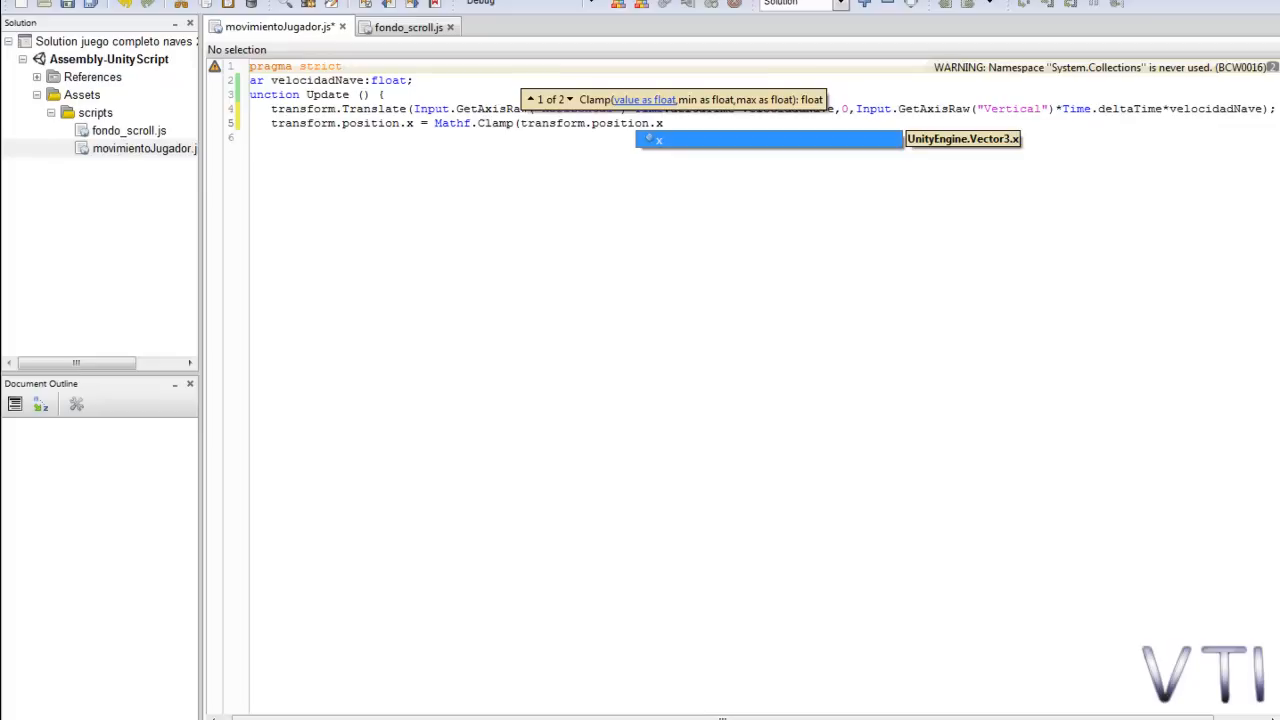
text(,-4.)
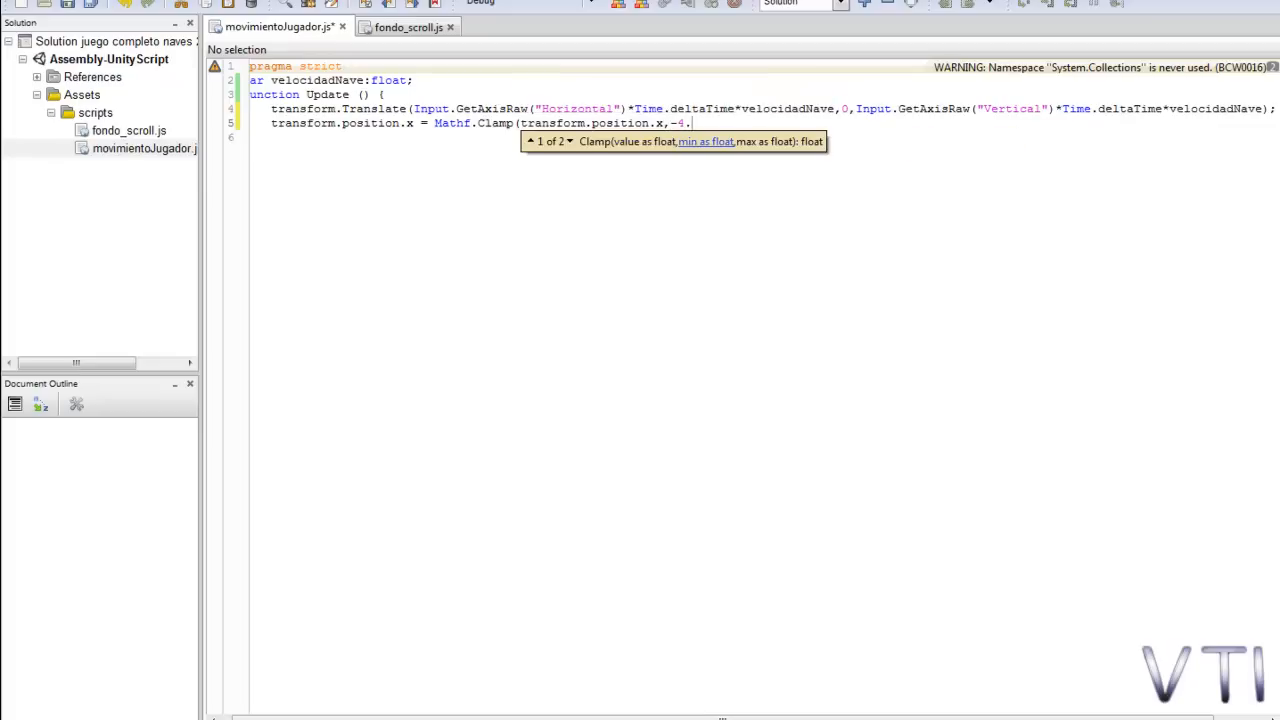
text(3,4.3)
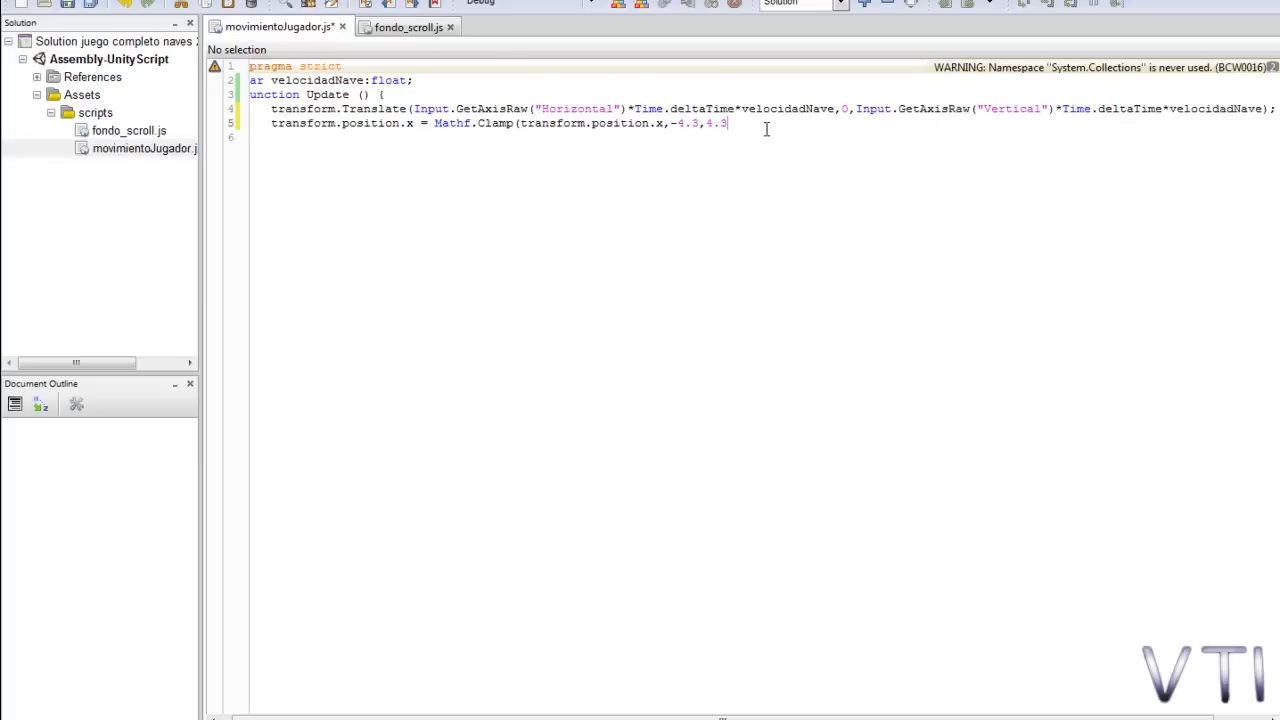
text();)
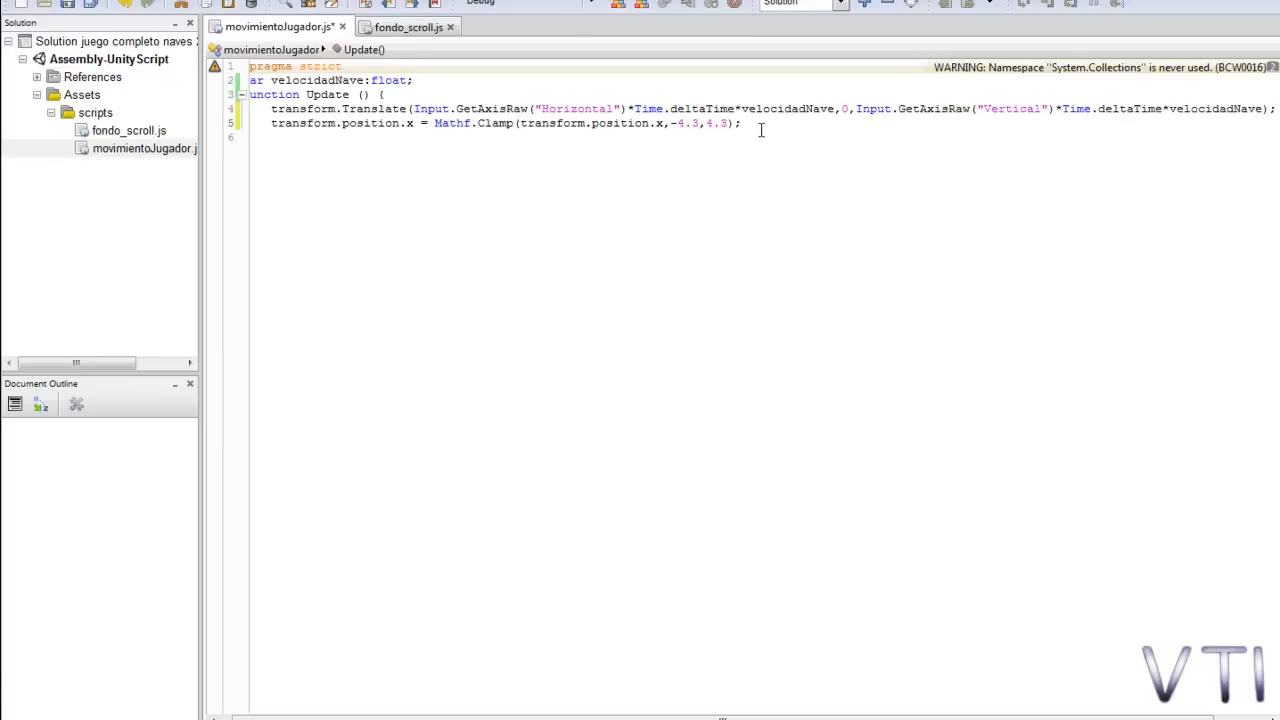
Duplicate the transform.position.x clamp statement onto a new line directly below it.
drag(755, 122, 269, 127)
key(ctrl+c)
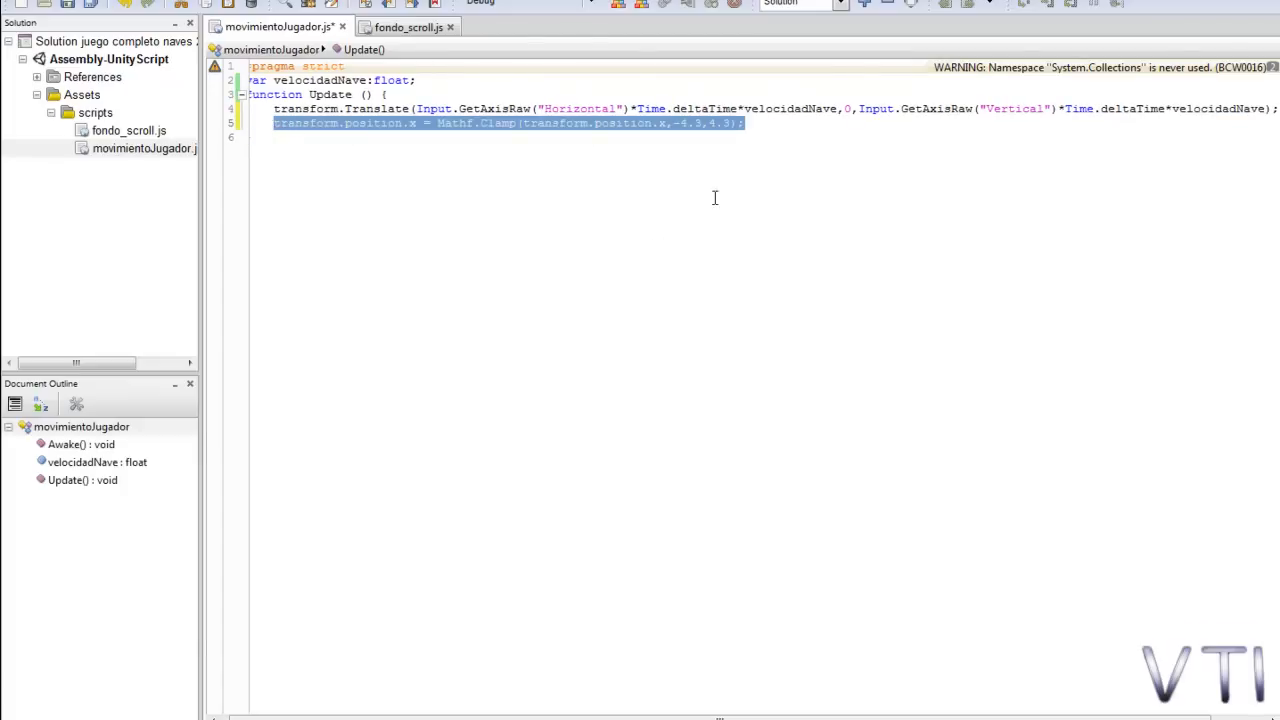
click(796, 124)
key(Return)
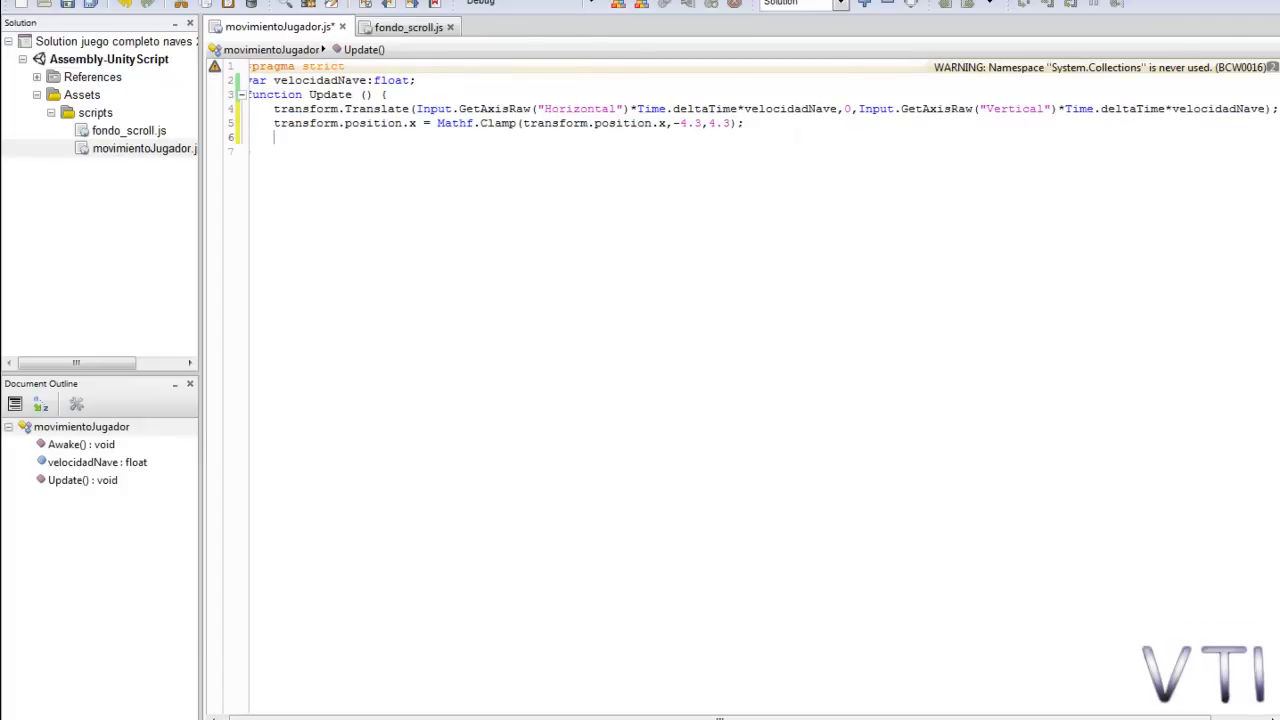
key(ctrl+v)
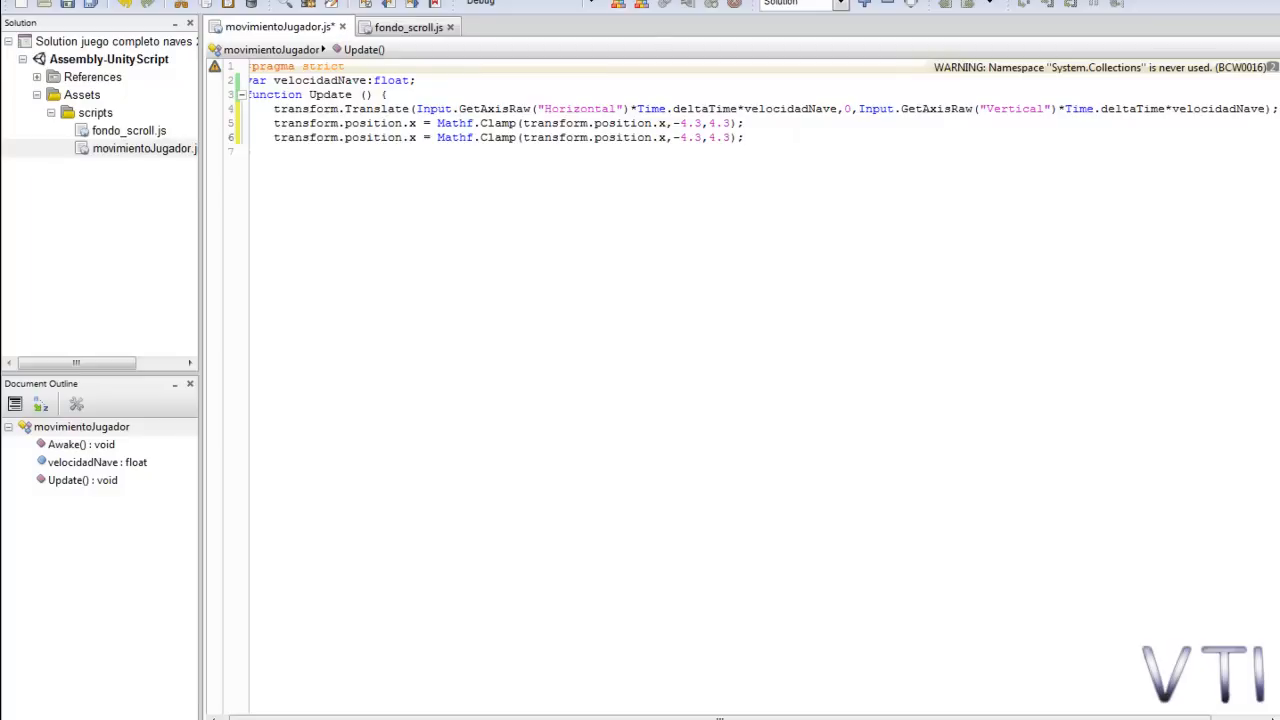
Change the axis from x to z in both transform.position references of the copied clamp statement.
click(418, 138)
key(BackSpace)
text(z)
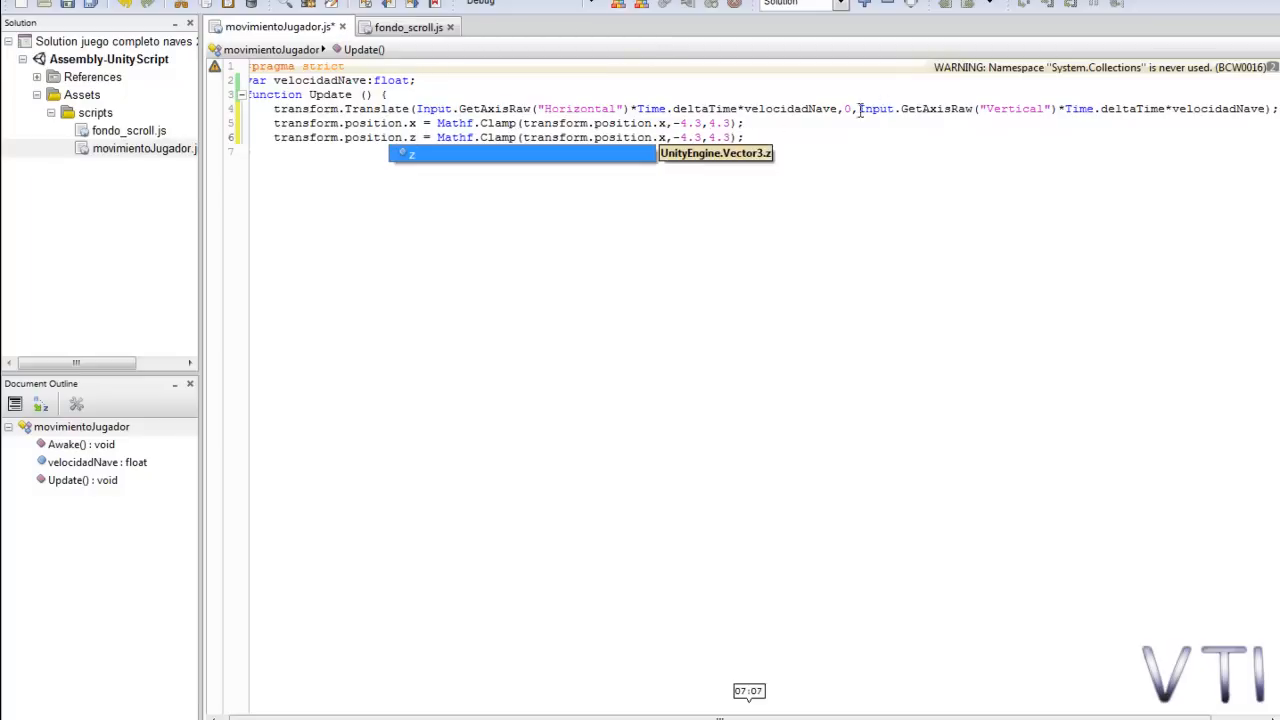
click(668, 137)
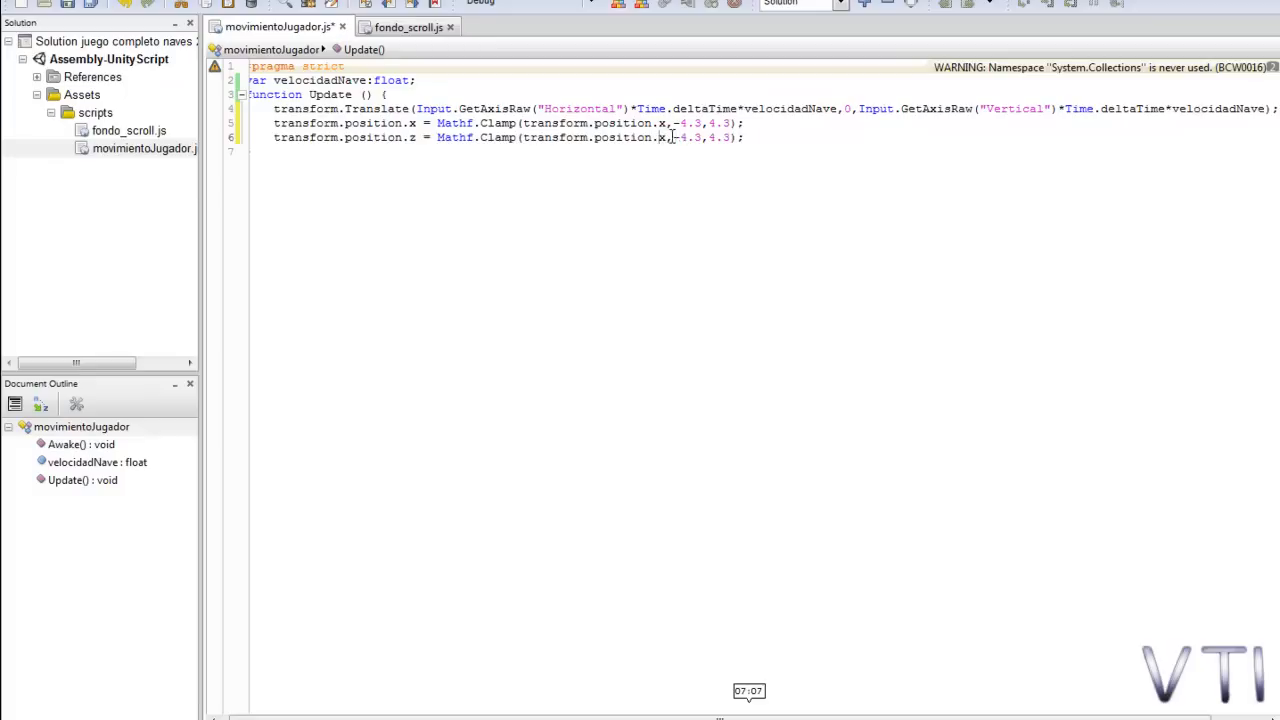
key(BackSpace)
text(z)
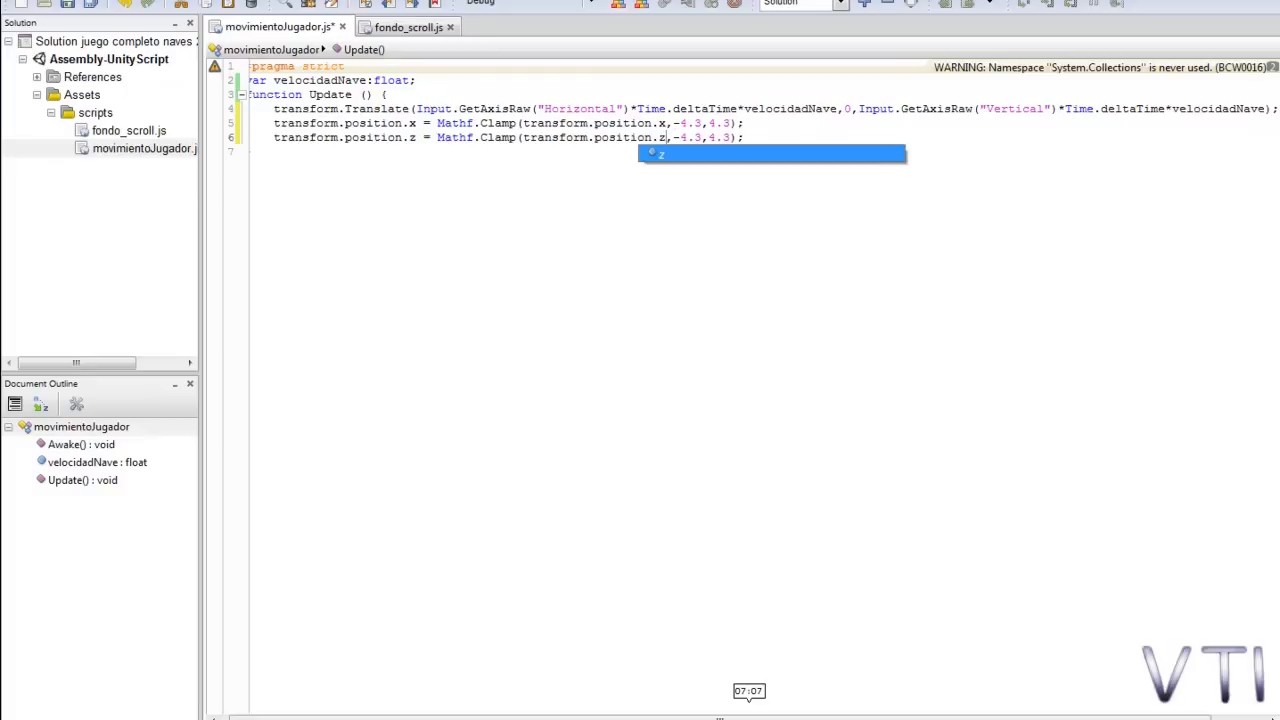
Replace the z clamp limits with 1.06 and 5.58, and save the script.
click(700, 133)
key(BackSpace)
key(BackSpace)
key(BackSpace)
key(BackSpace)
key(BackSpace)
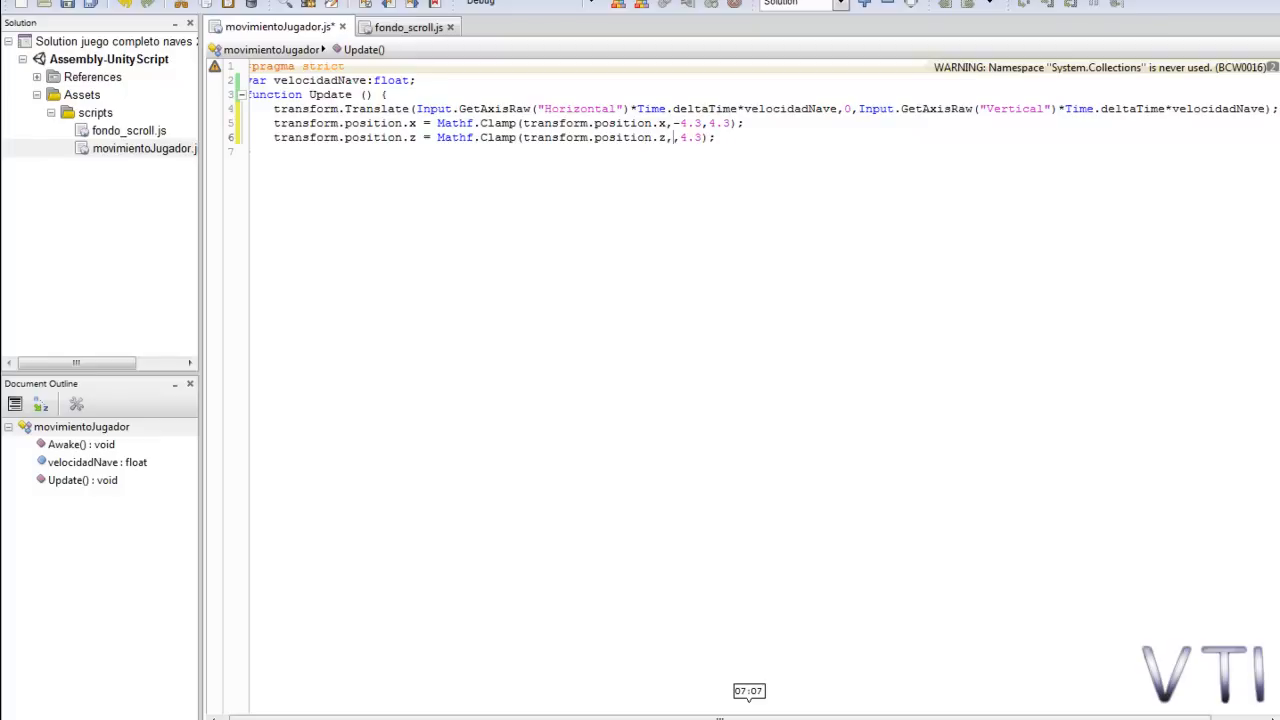
text(1.06)
click(731, 137)
key(BackSpace)
key(BackSpace)
text(5.58)
key(ctrl+s)
Check the Jugador transform in Unity and review the x and z clamp limits in the script.
key(alt+Tab)
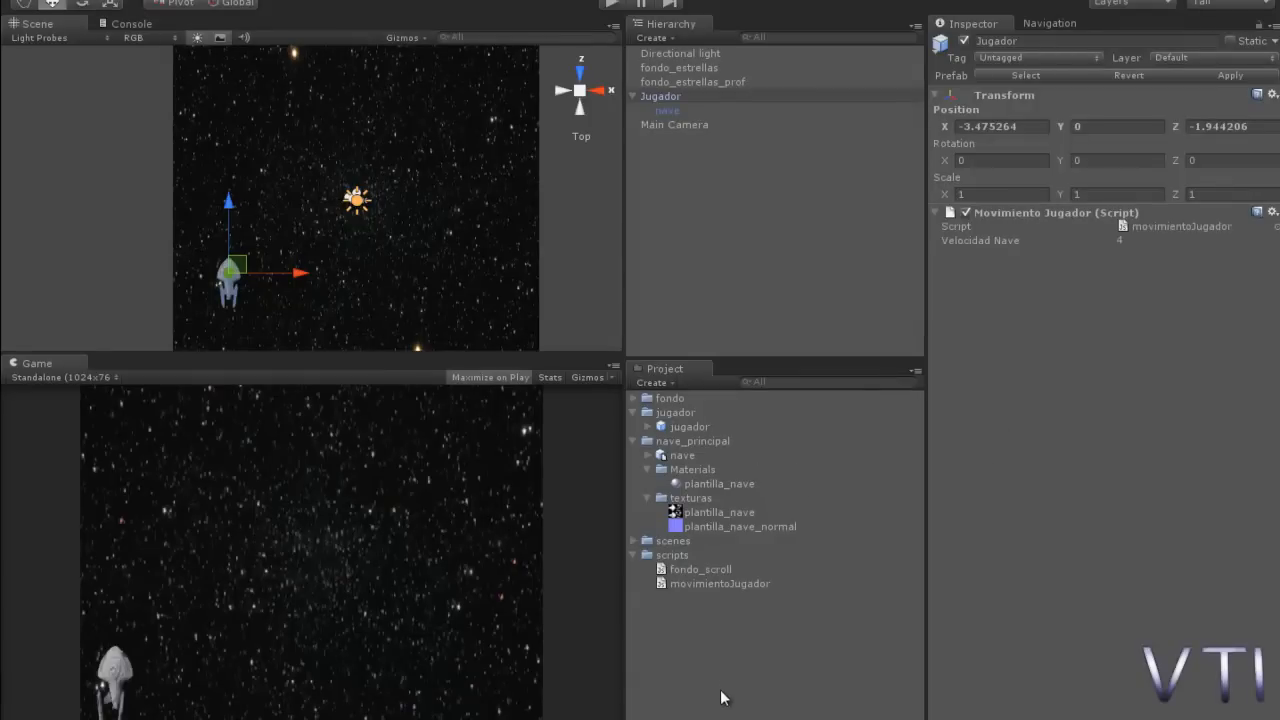
click(744, 717)
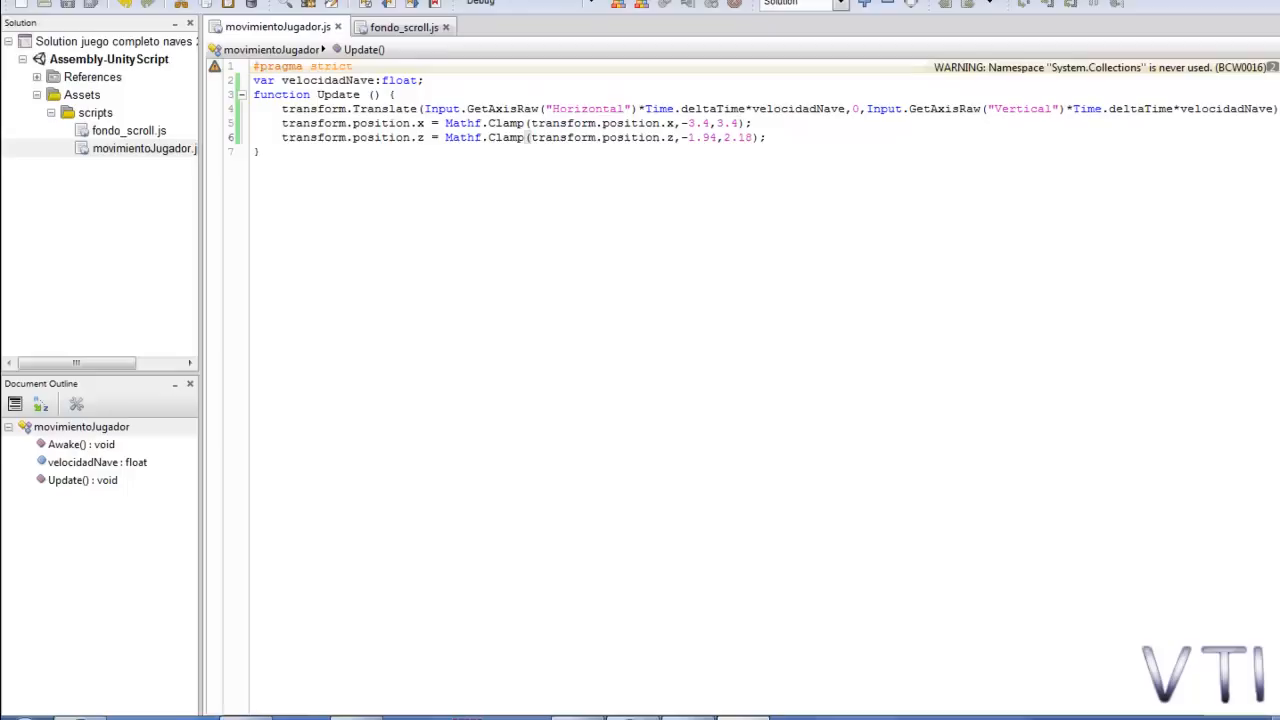
drag(775, 136, 710, 129)
click(769, 144)
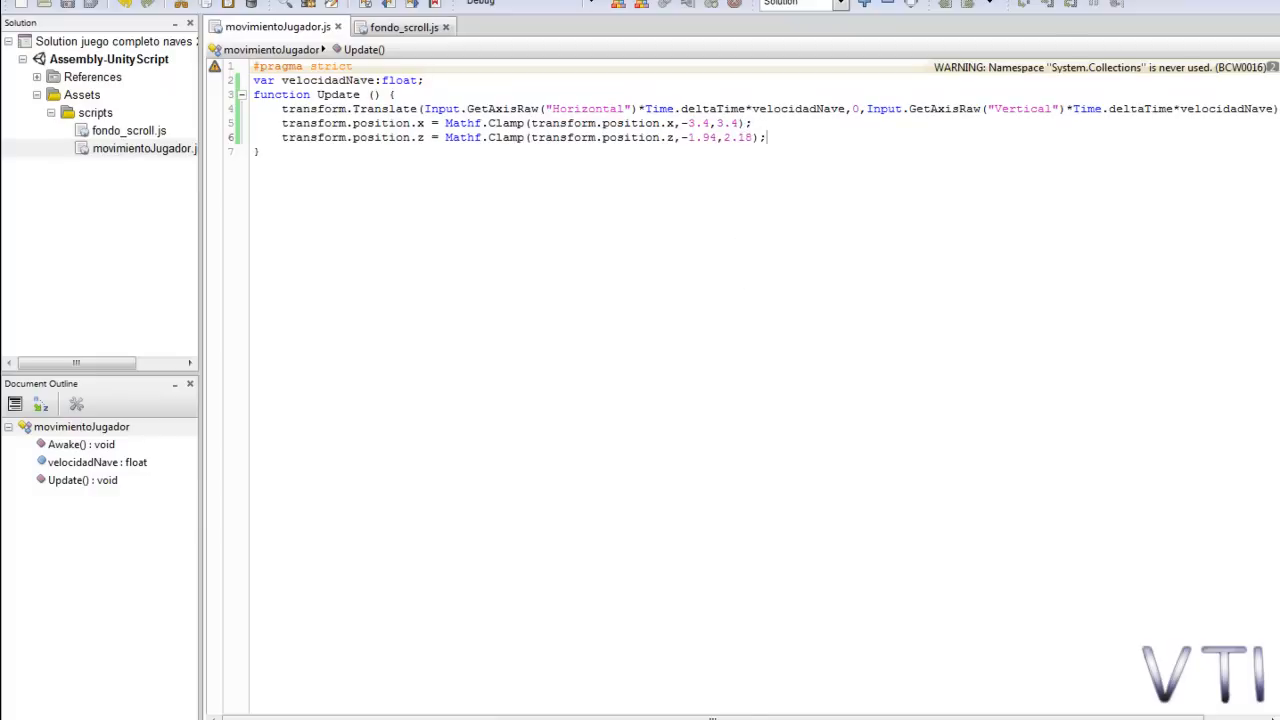
Switch to Unity, run the game and fly the ship in all four directions to test its movement limits.
click(250, 718)
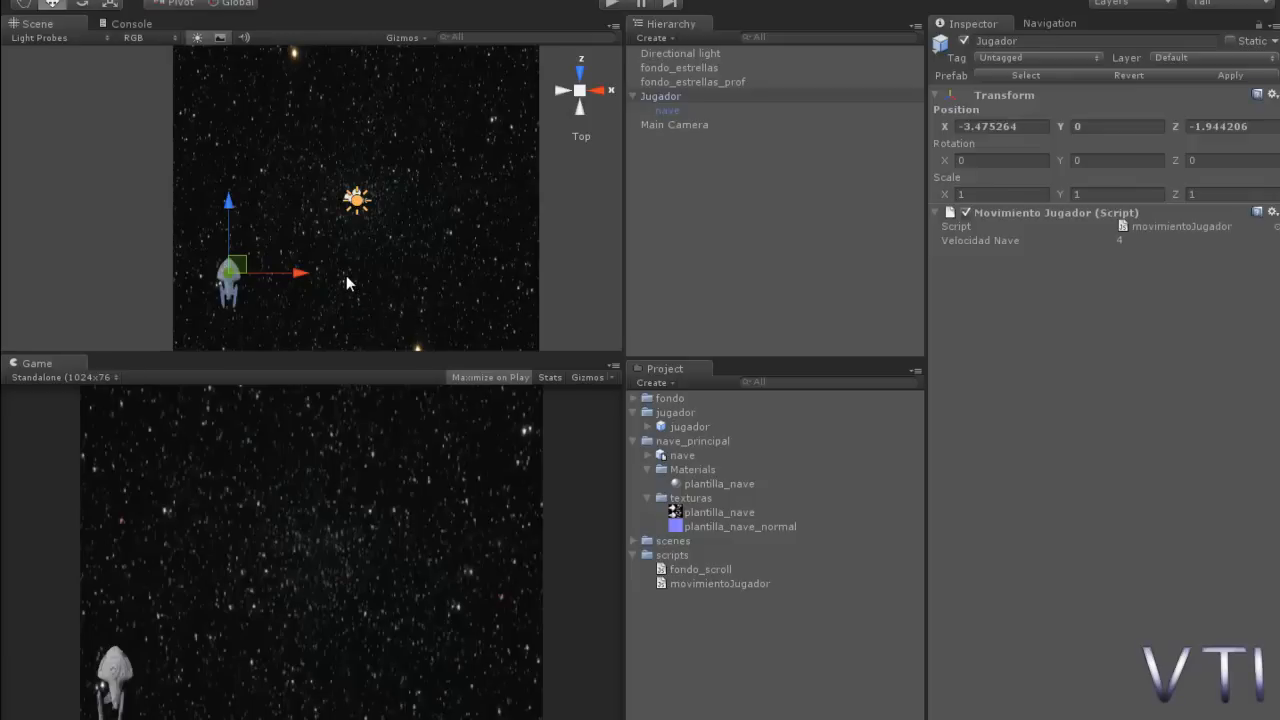
click(611, 3)
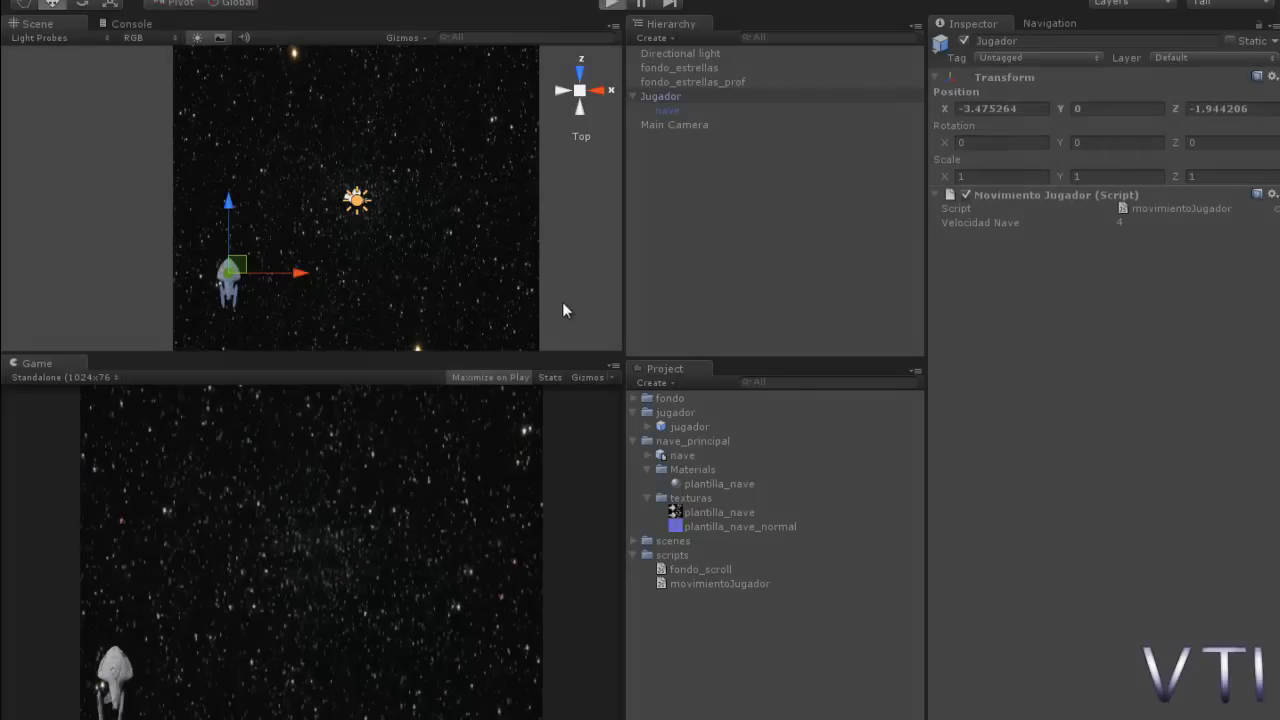
key(Right)
key(Up)
key(Down)
key(Right)
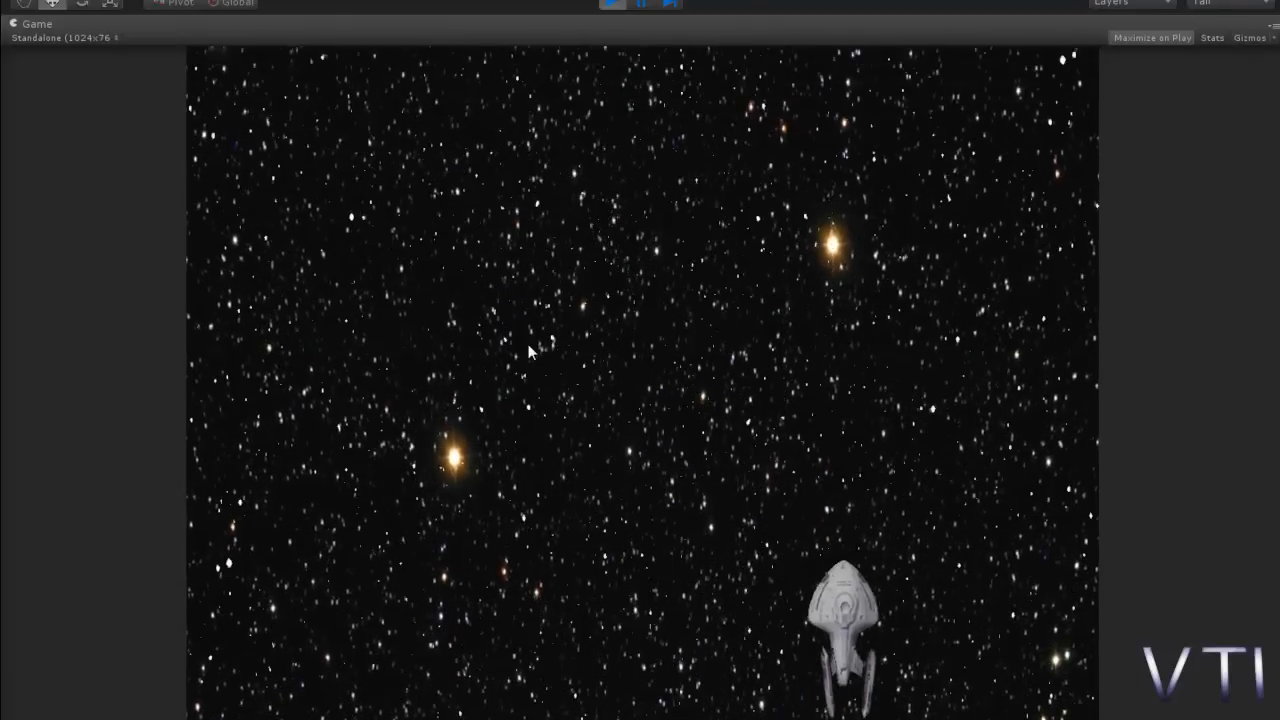
key(Left)
key(Left)
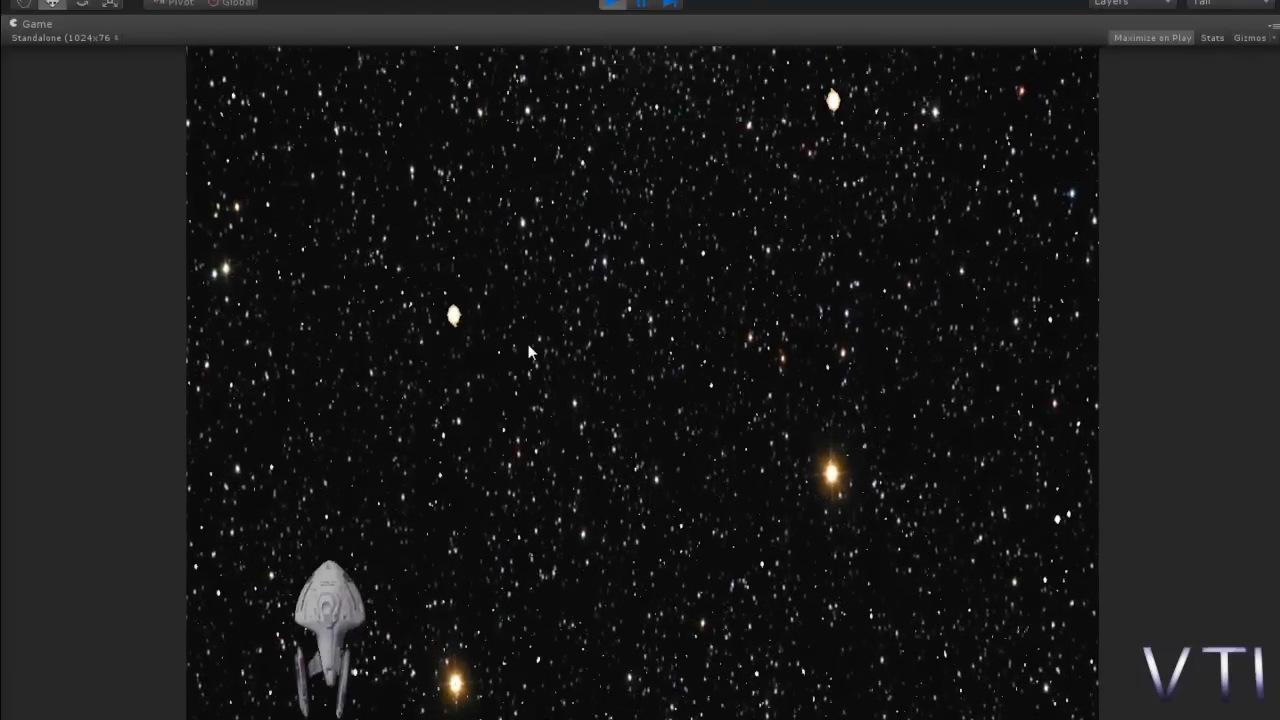
key(Right)
key(Right)
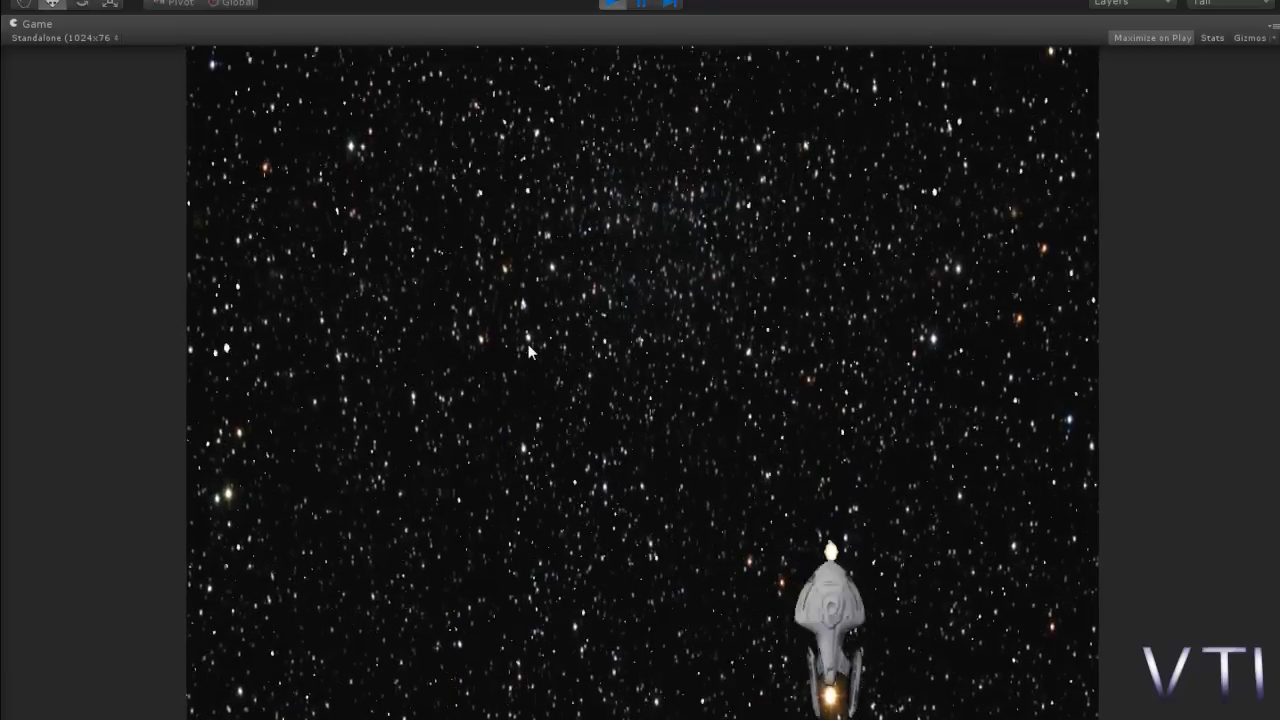
key(Up)
key(Left)
key(Down)
key(Right)
key(Left)
key(Right)
key(Left)
key(Left)
key(Right)
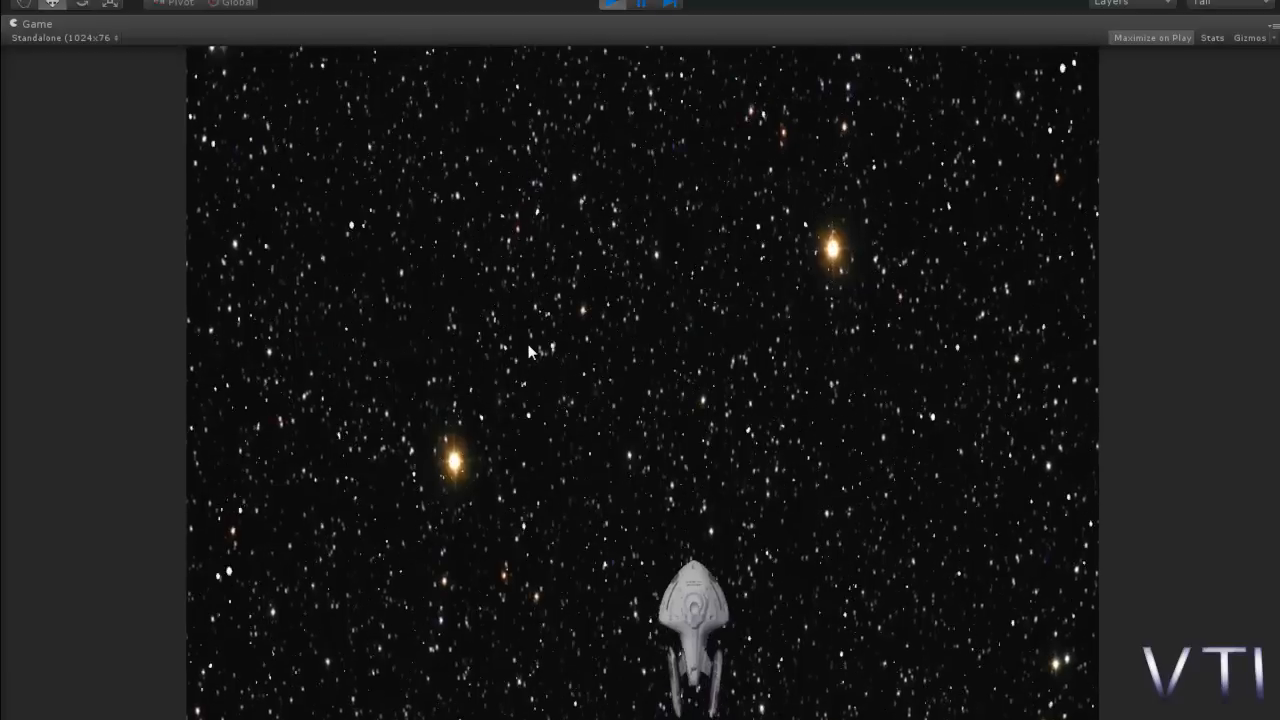
key(Left)
key(Right)
key(Up)
key(Left)
key(Right)
key(Right)
key(Up)
key(Left)
key(Left)
key(Down)
key(Right)
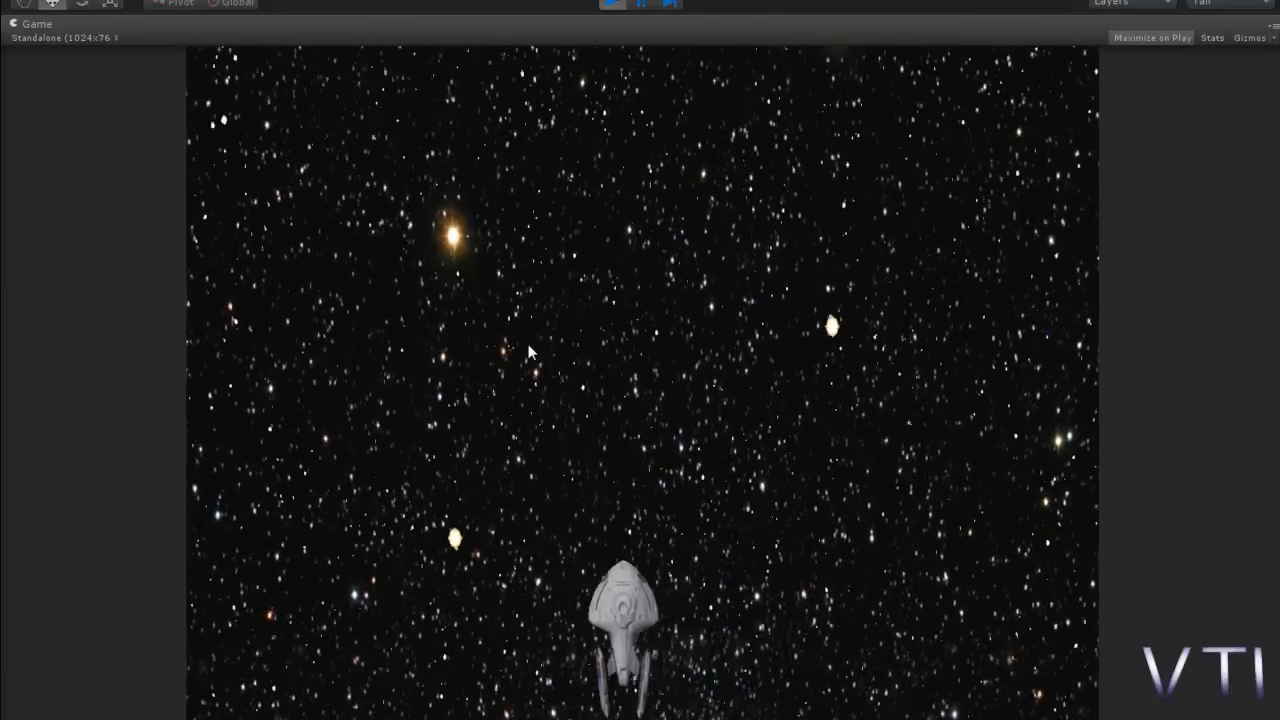